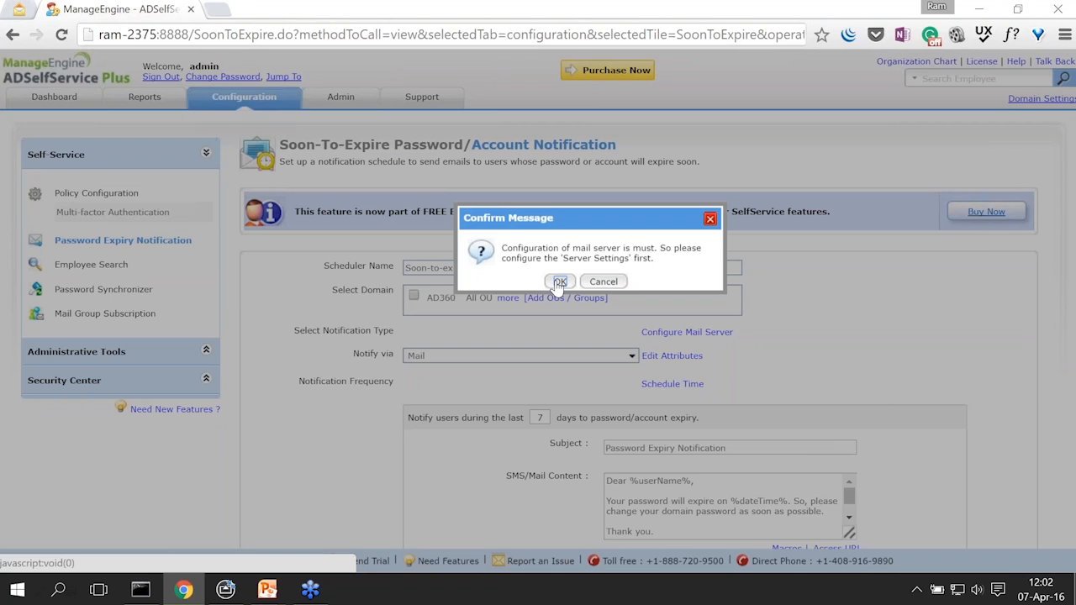
Step: Set the mail server to smtp and enter the sender and admin e-mail addresses
left_click(559, 282)
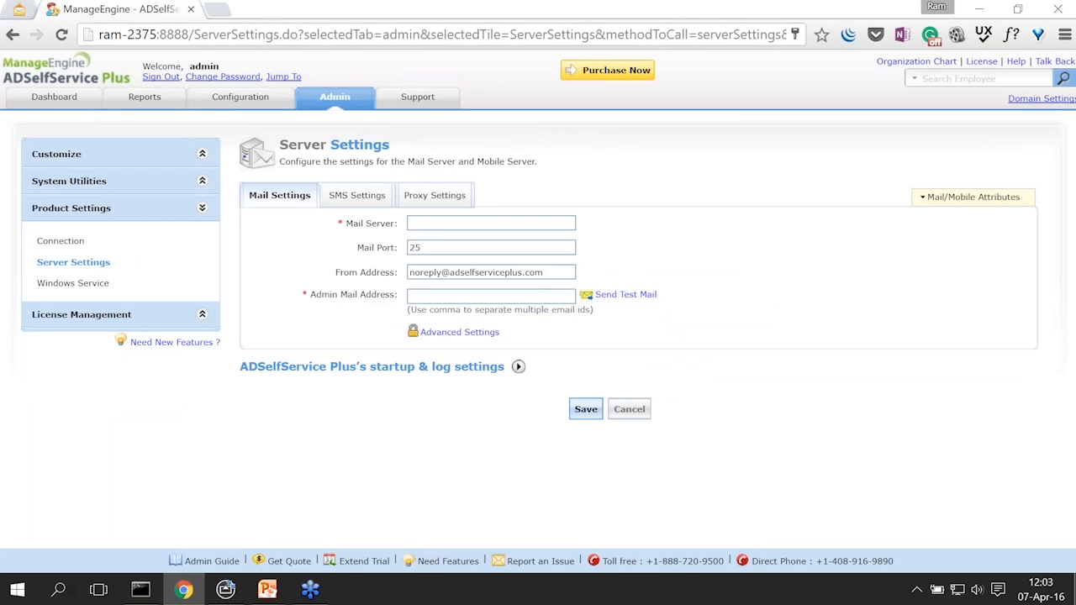
left_click(425, 224)
type("smtp")
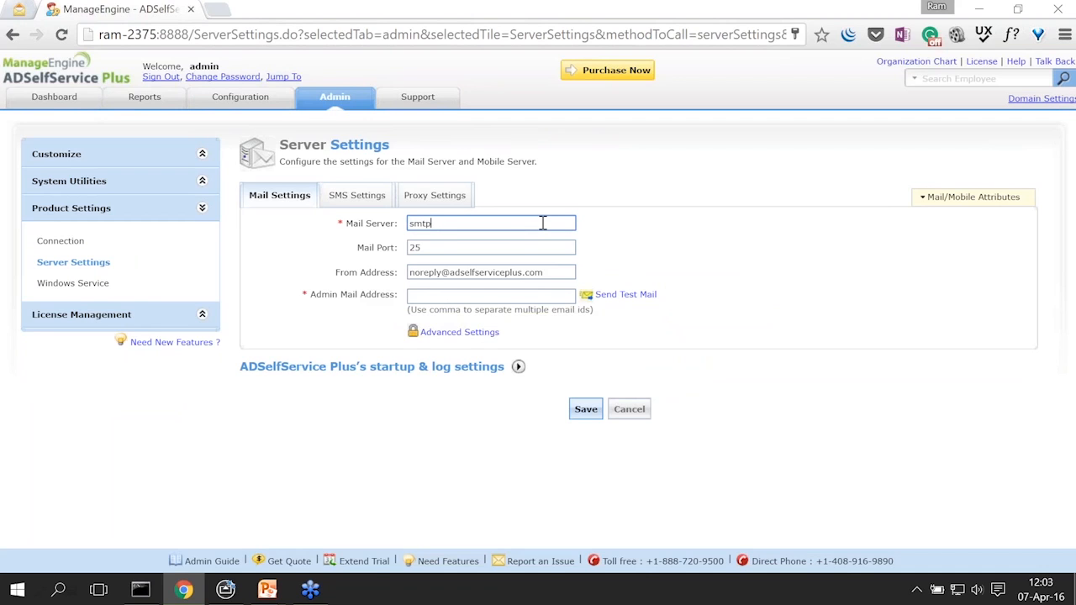
key("Tab")
key("Tab")
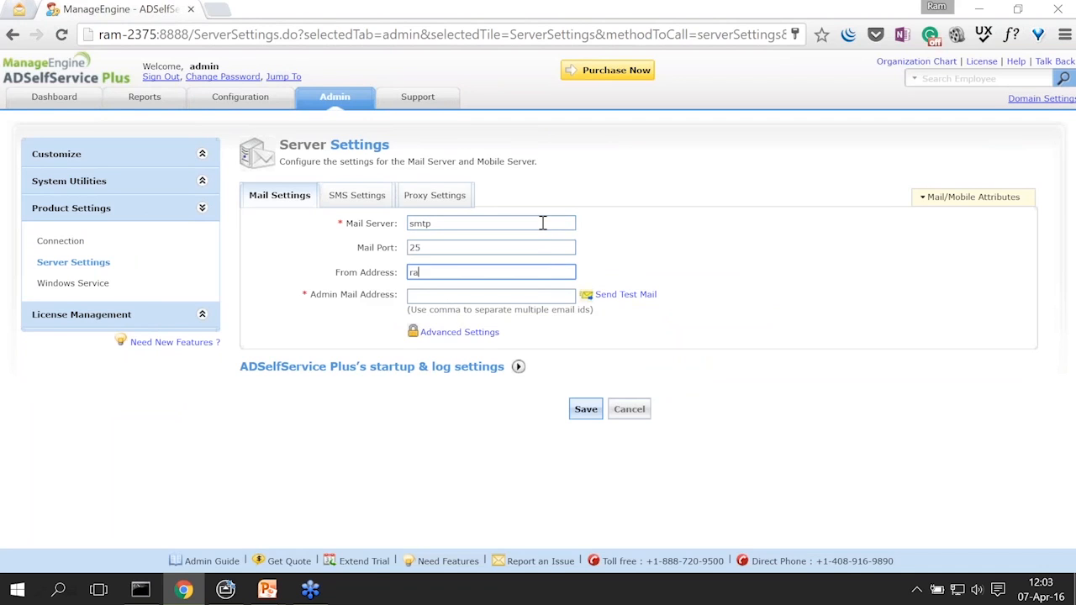
key("Tab")
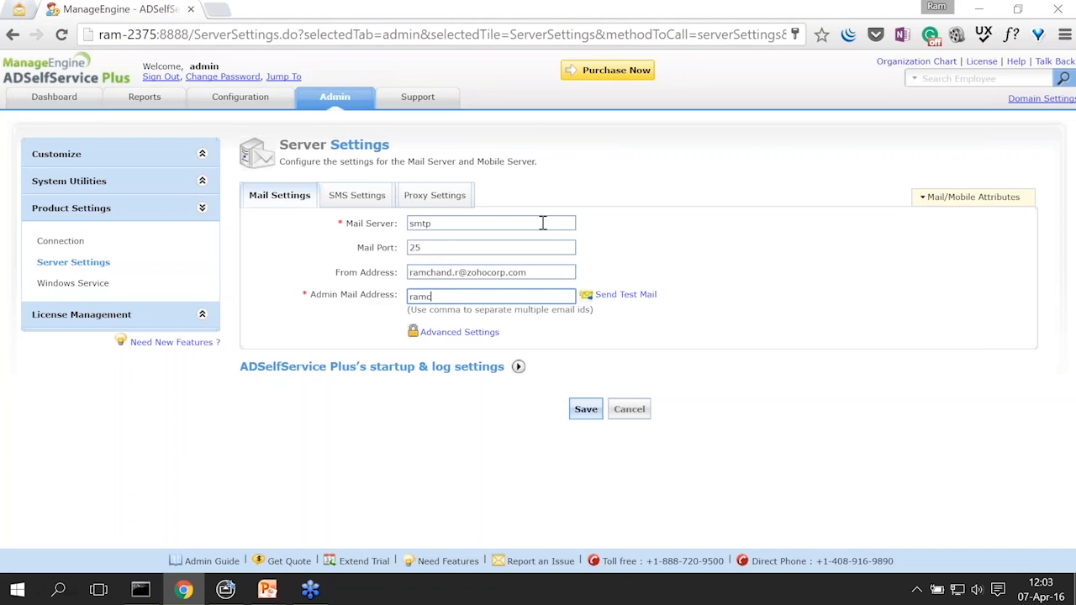
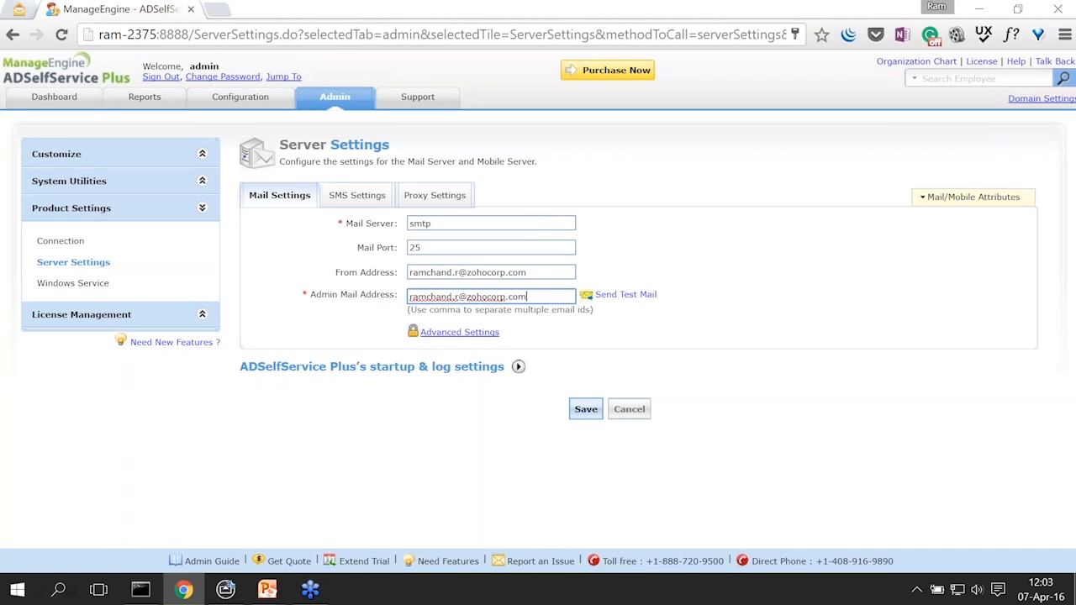
Step: Enter the SMTP user name and password, enable HTML-format emails, and save the settings
left_click(459, 332)
left_click(457, 357)
type("r")
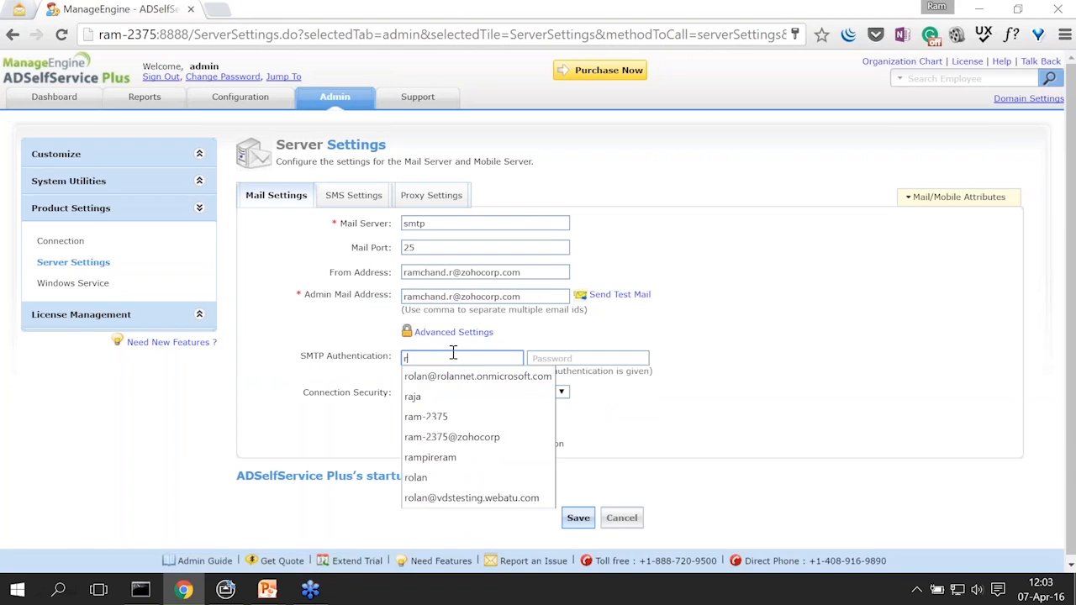
type("am-2375")
key("Tab")
type("****")
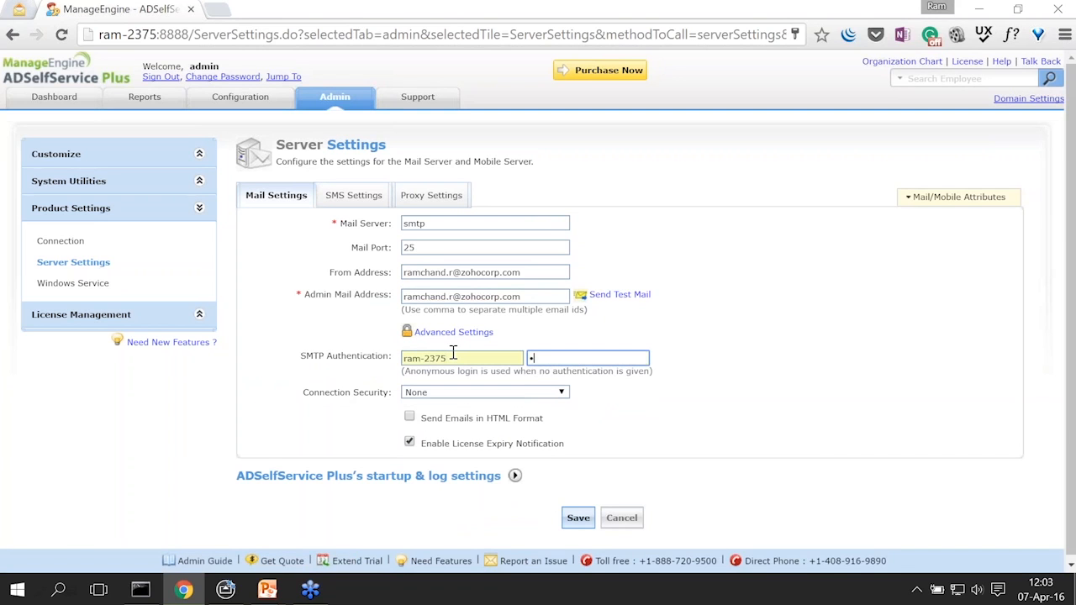
type("***")
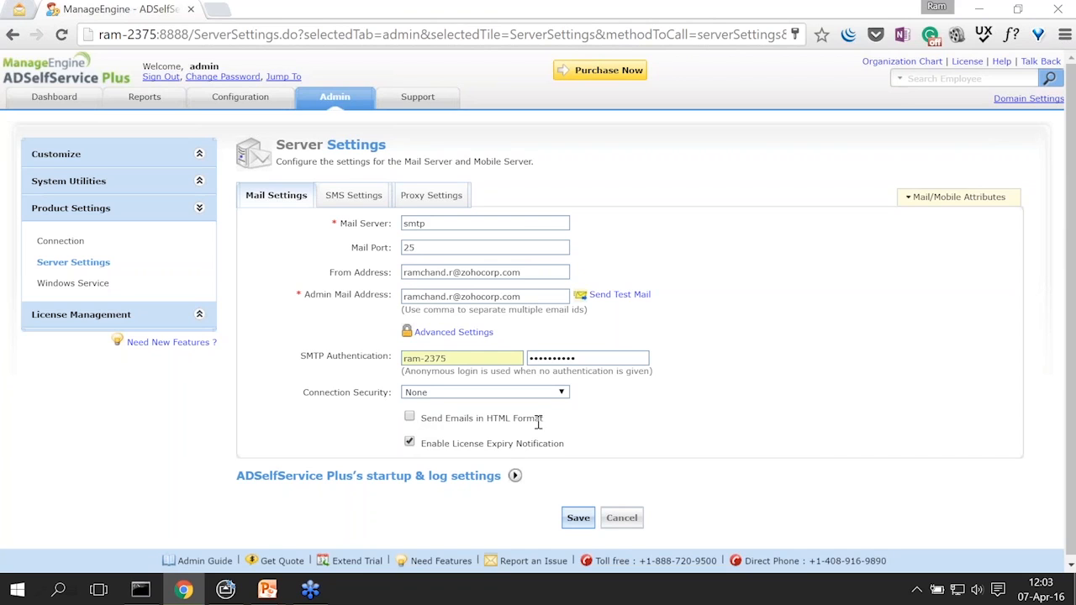
left_click_drag(548, 424, 424, 426)
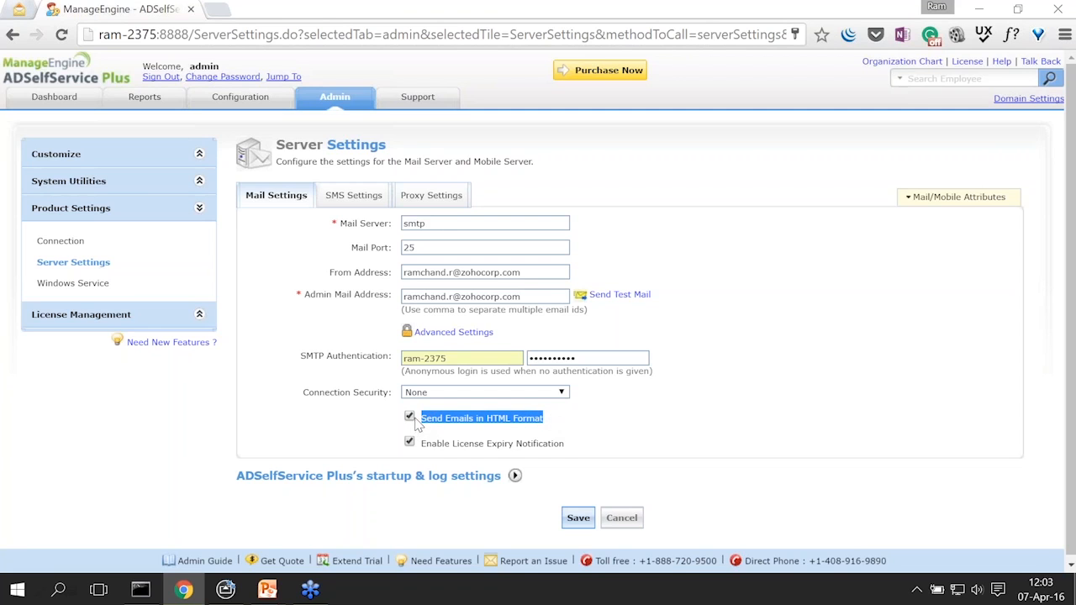
left_click(566, 420)
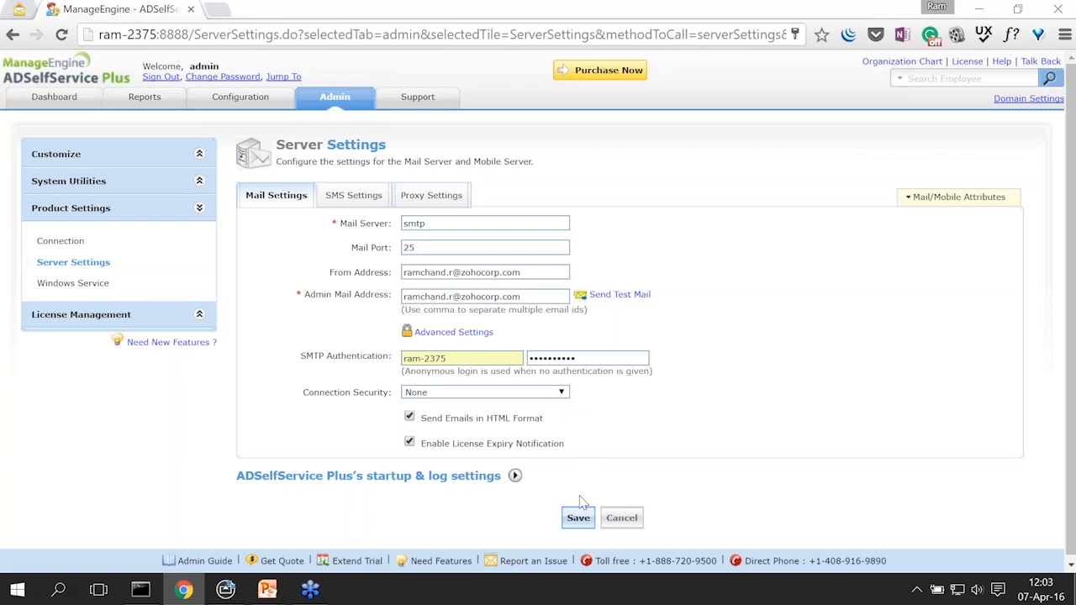
left_click(577, 519)
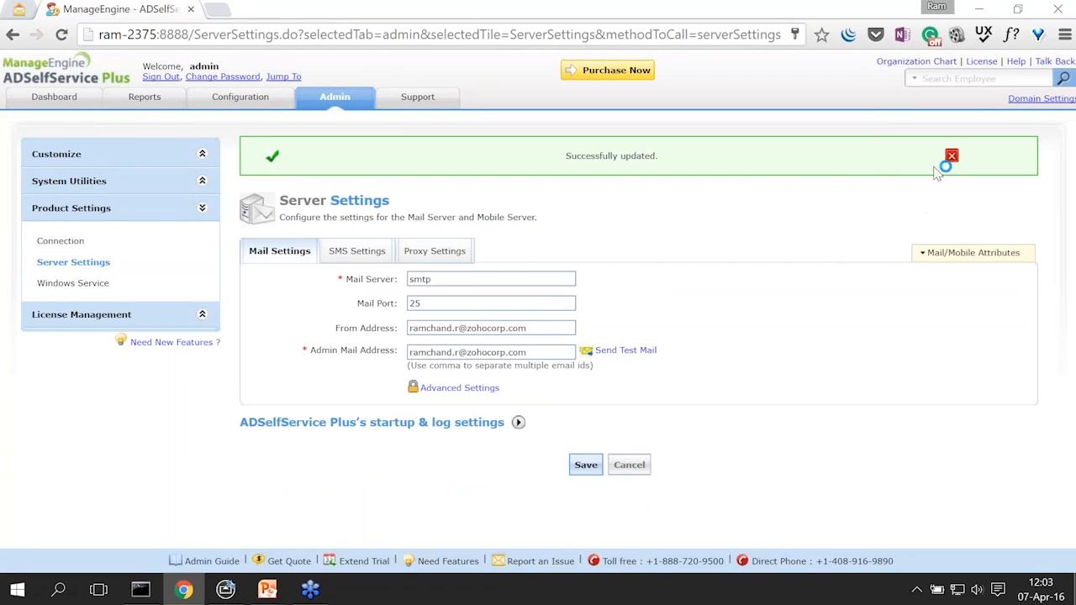
Step: Go back to the Password Expiry Notification scheduler and tick the AD360 domain
left_click(951, 156)
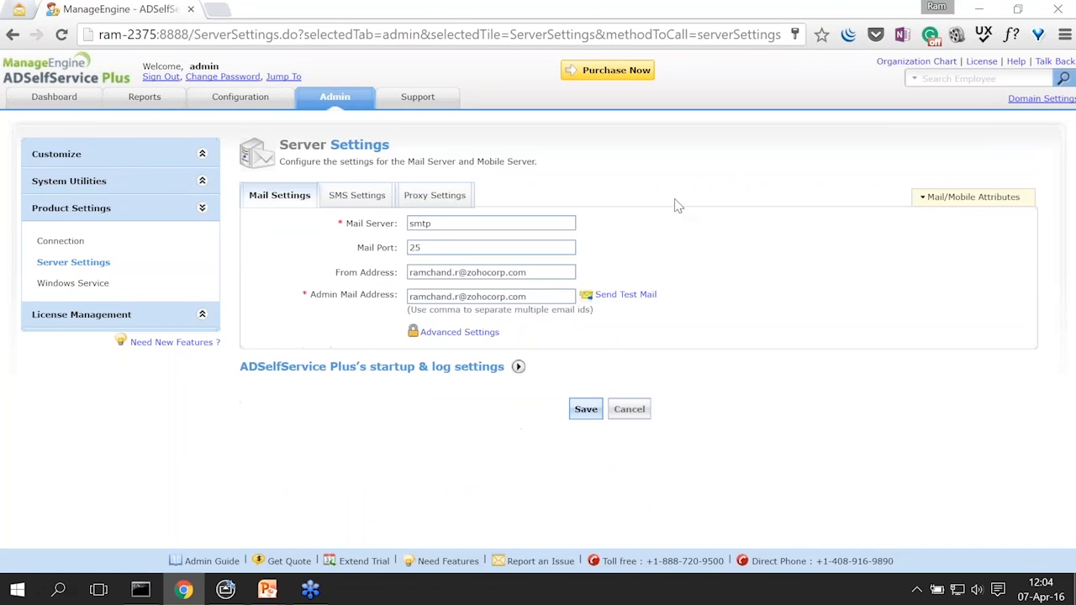
left_click(240, 99)
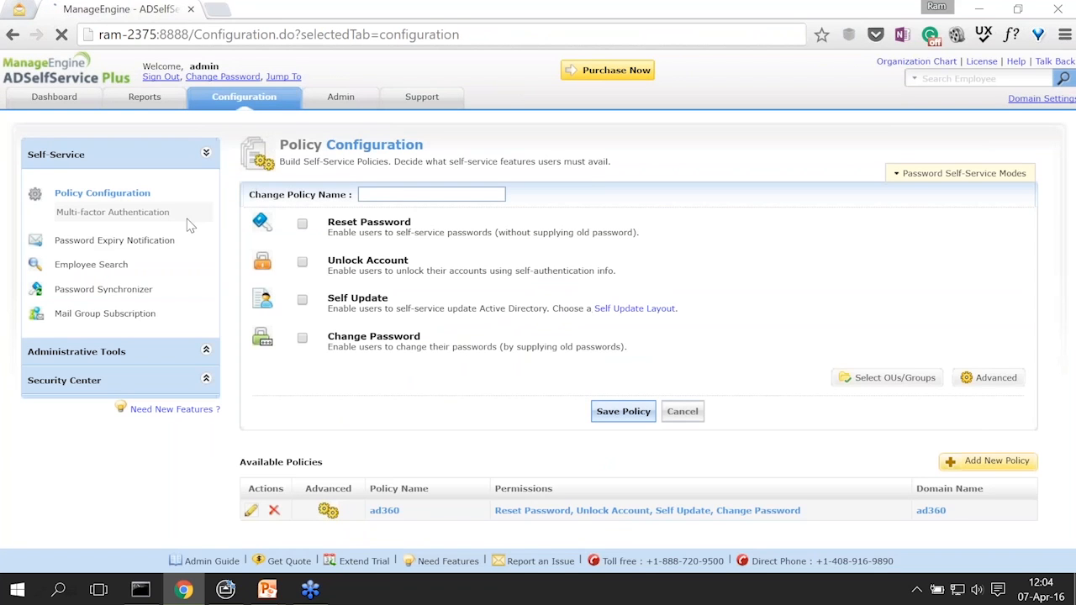
left_click(154, 244)
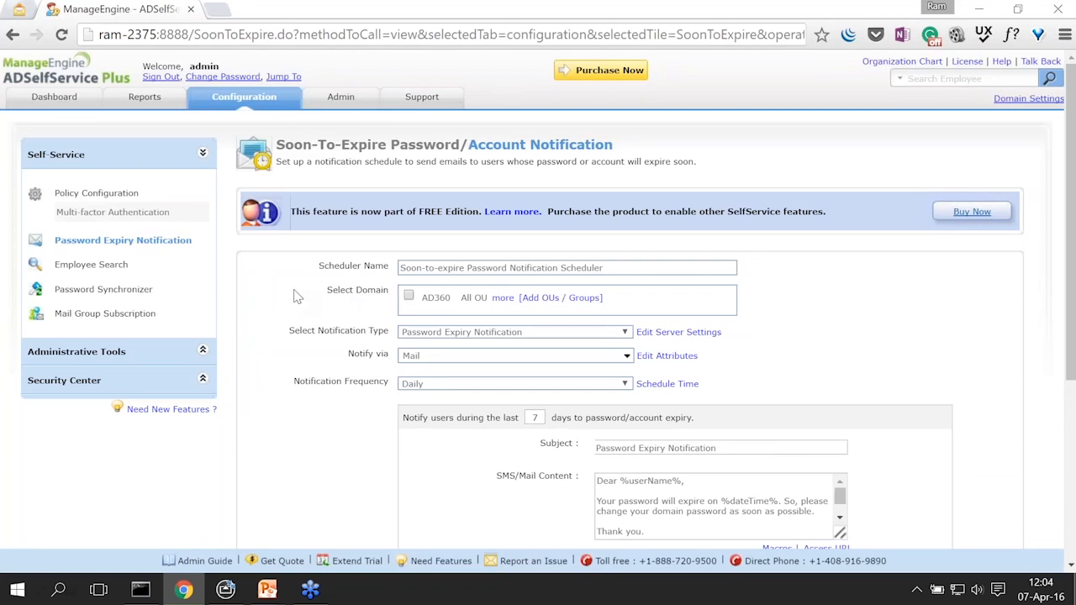
scroll(296, 296, "down", 2)
scroll(296, 296, "up", 1)
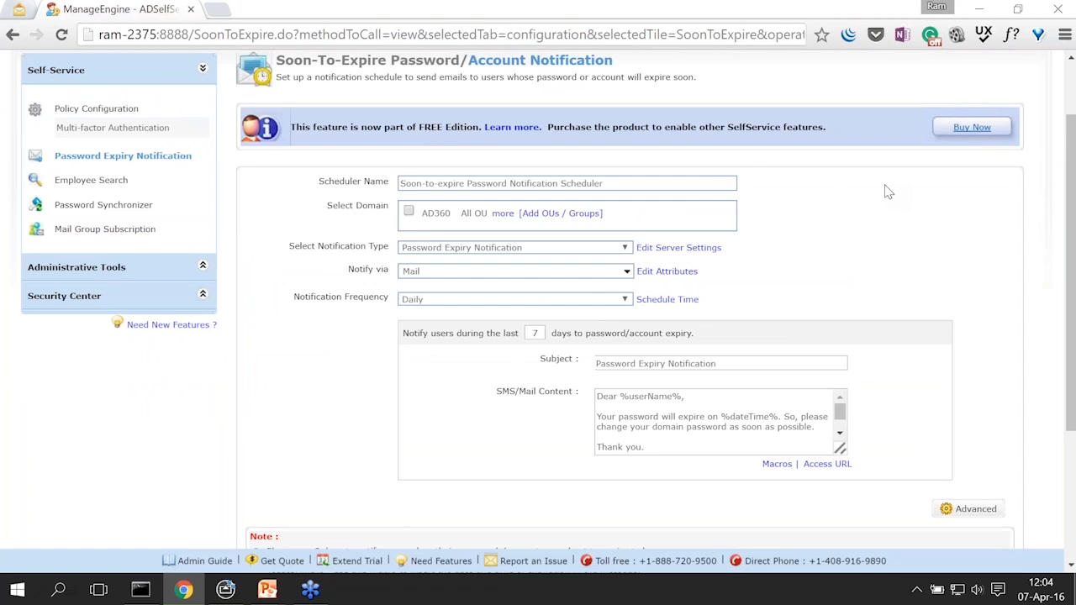
left_click(663, 184)
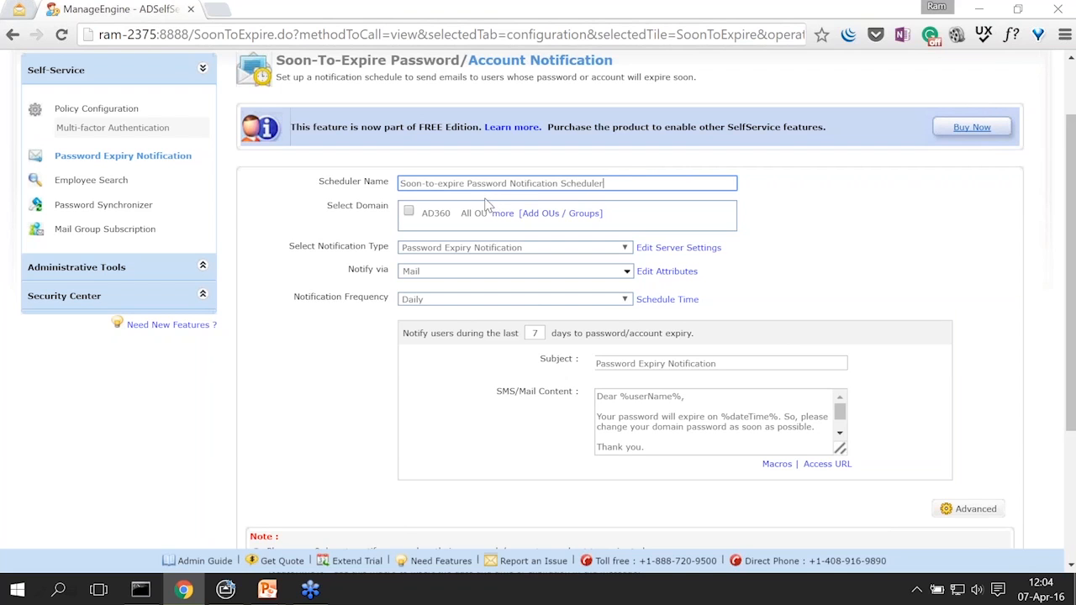
left_click(409, 211)
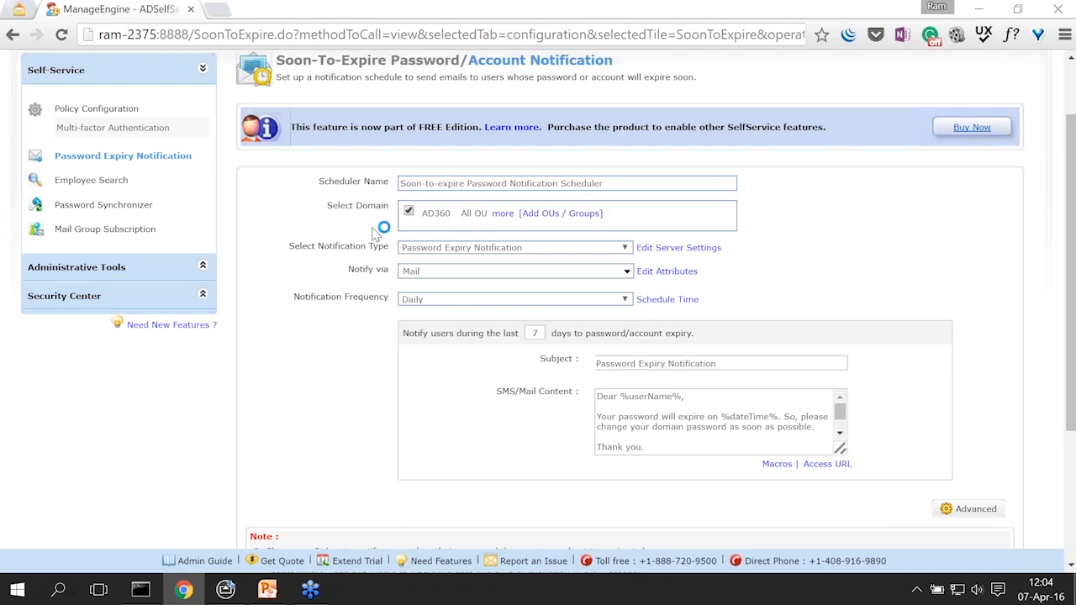
left_click(539, 218)
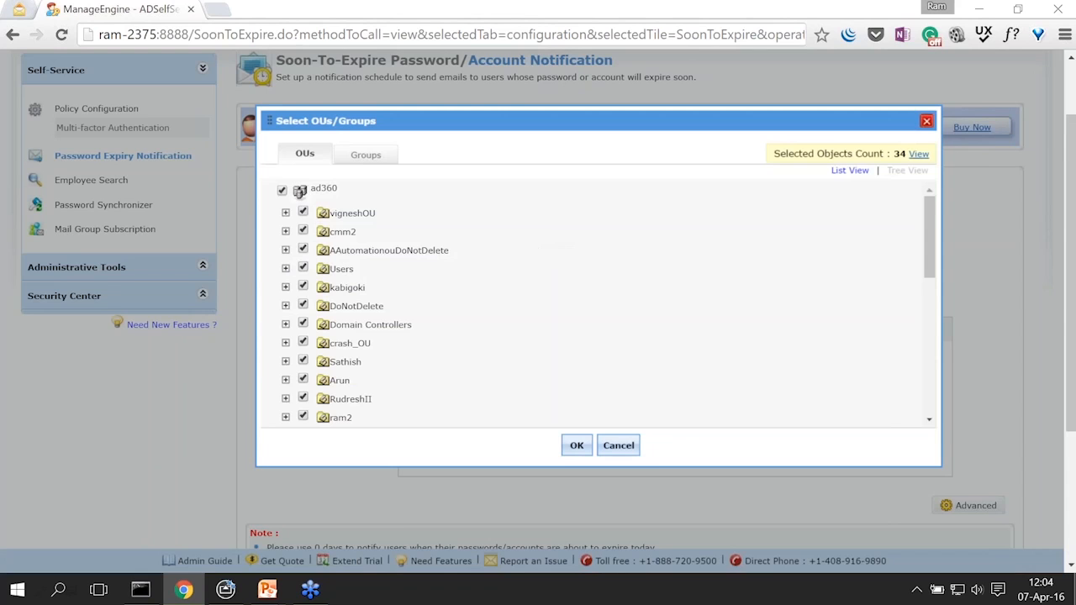
Step: Replace the root ad360 OU selection with only the ram2 and ram OUs
left_click(282, 190)
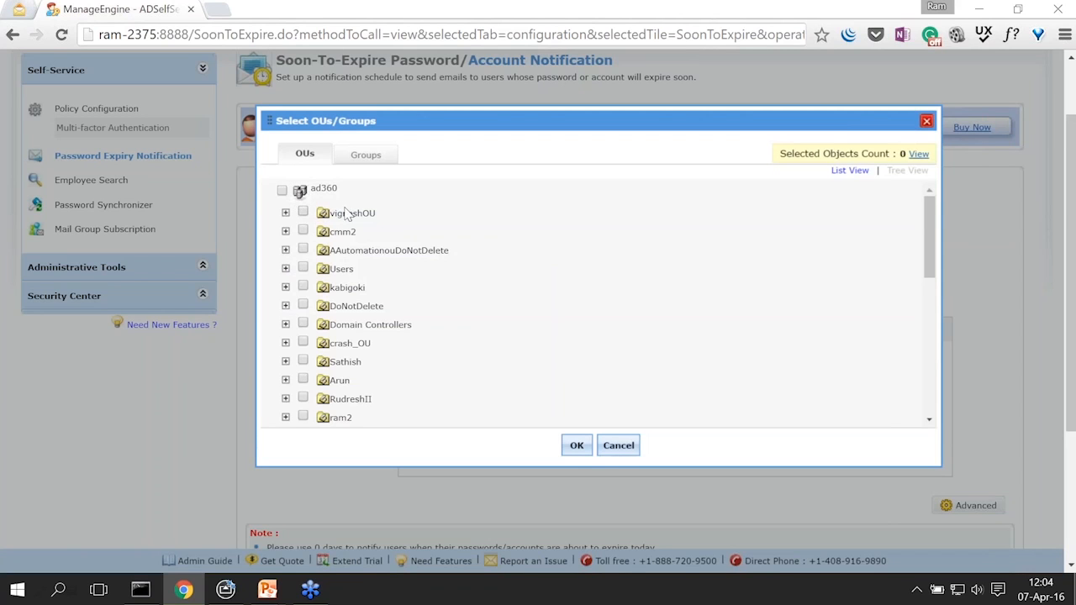
scroll(342, 206, "down", 2)
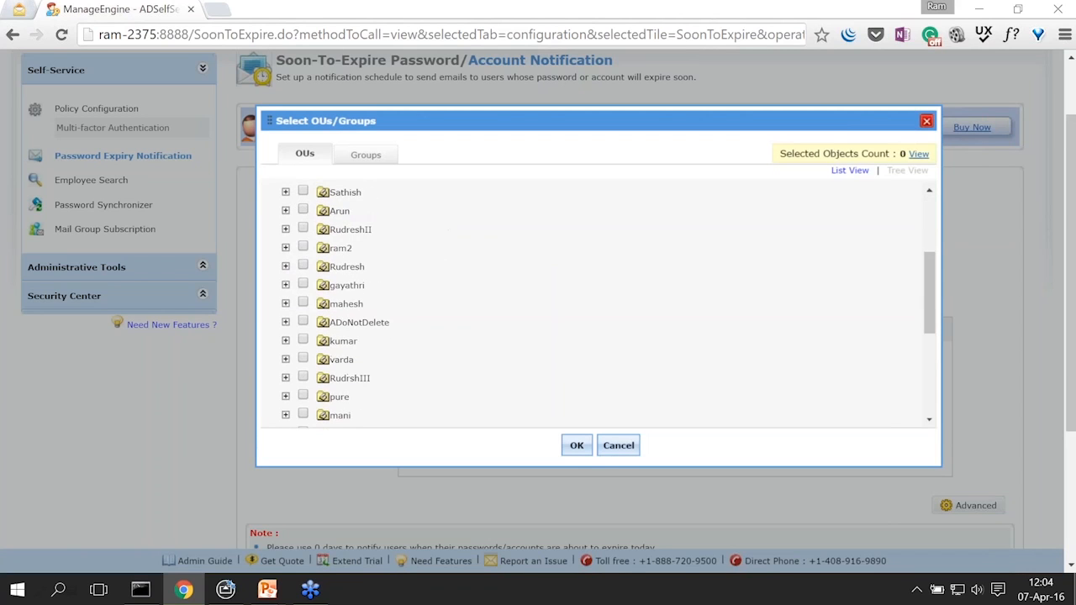
left_click(303, 249)
scroll(355, 290, "up", 1)
scroll(355, 295, "down", 5)
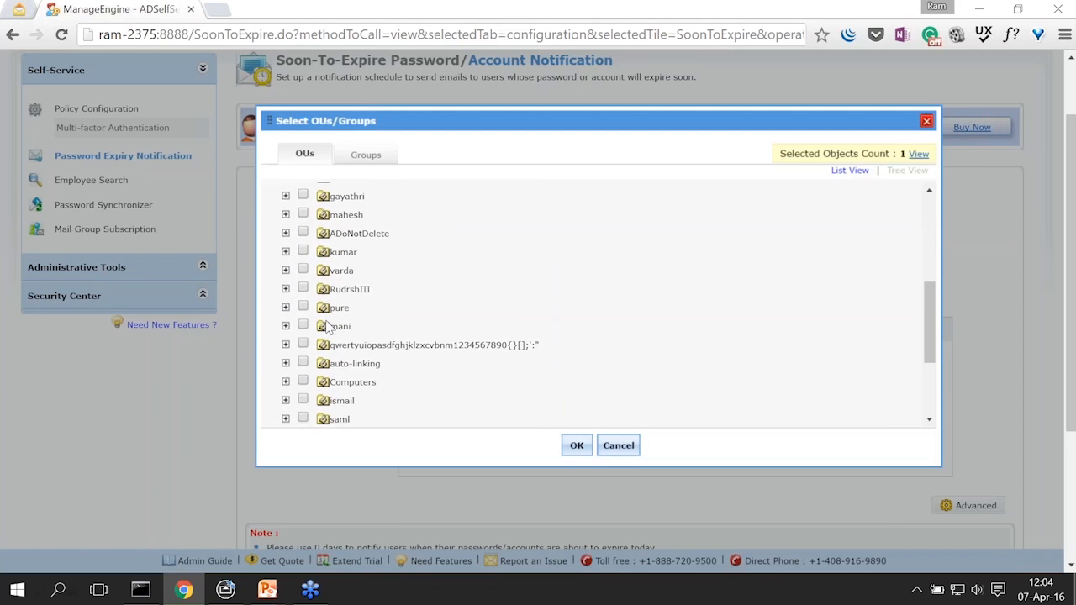
scroll(330, 330, "down", 3)
left_click(304, 297)
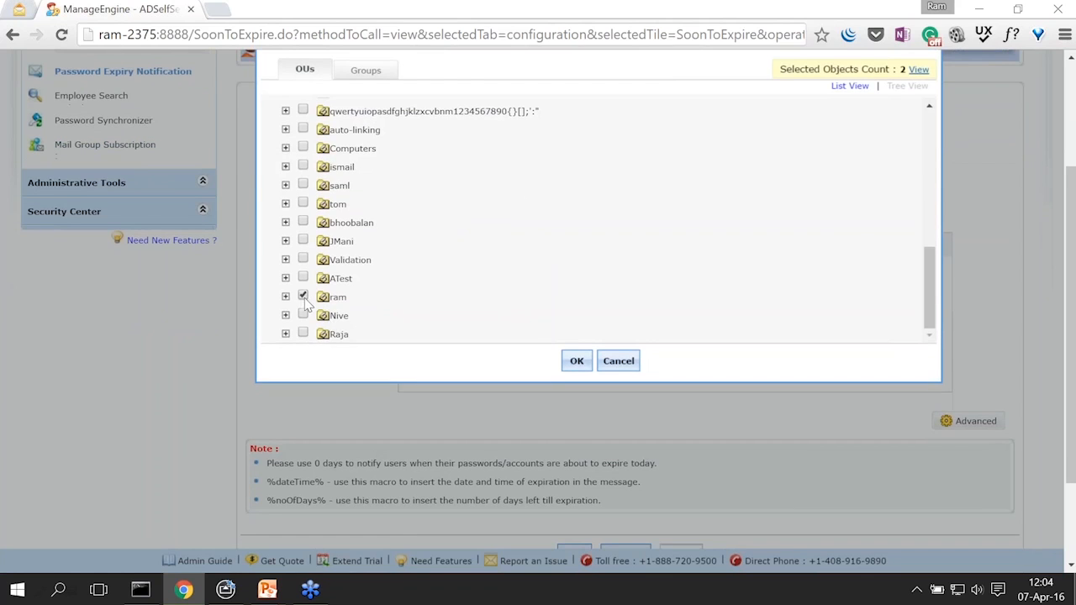
left_click(577, 361)
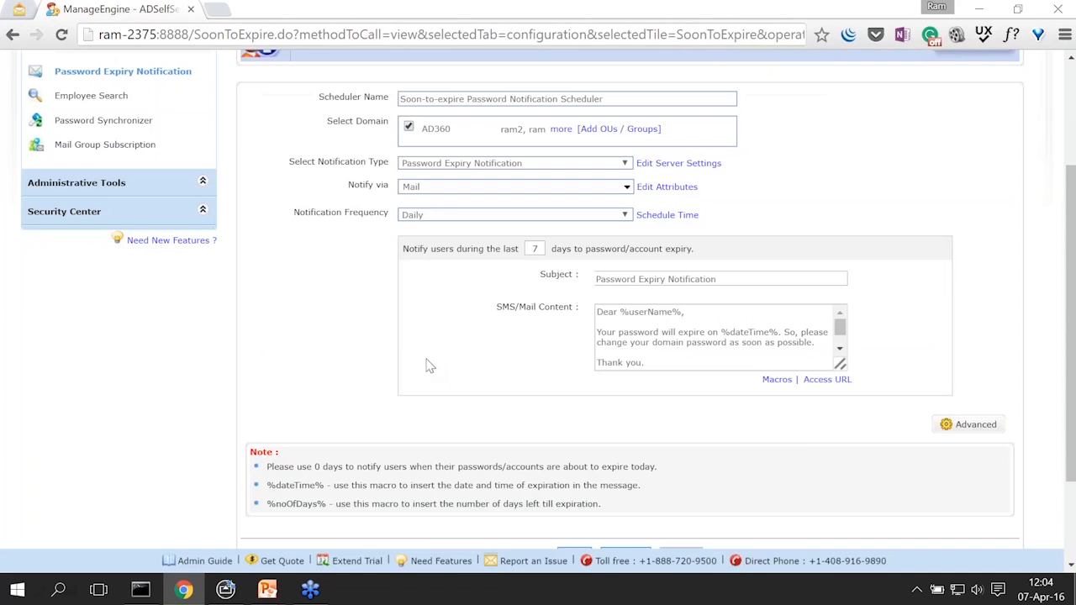
Step: Keep Password Expiry Notification as the notification type, delivered by Mail
scroll(349, 340, "up", 1)
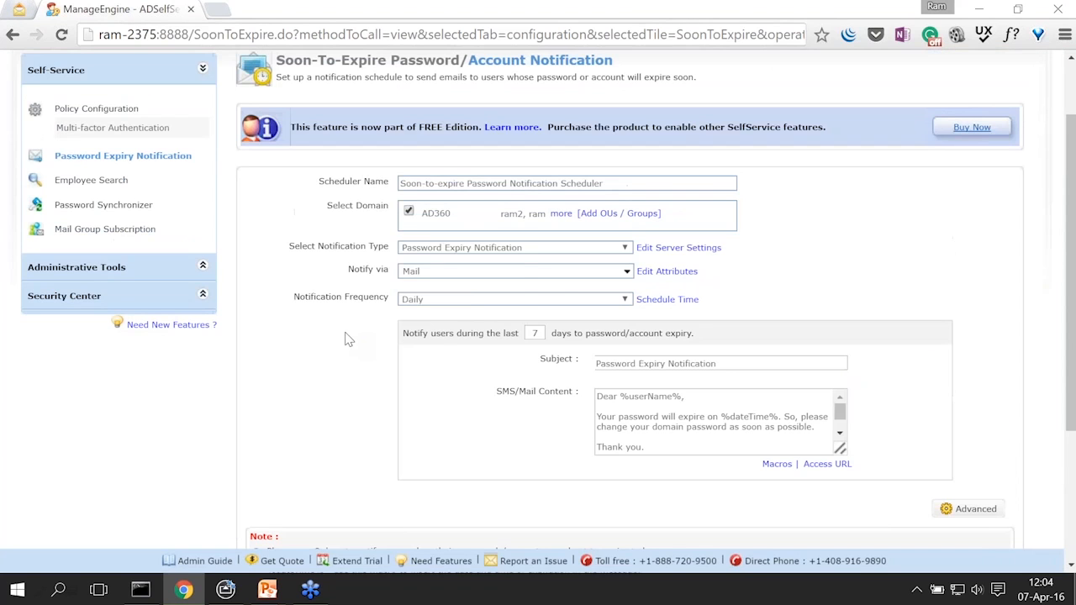
left_click(530, 250)
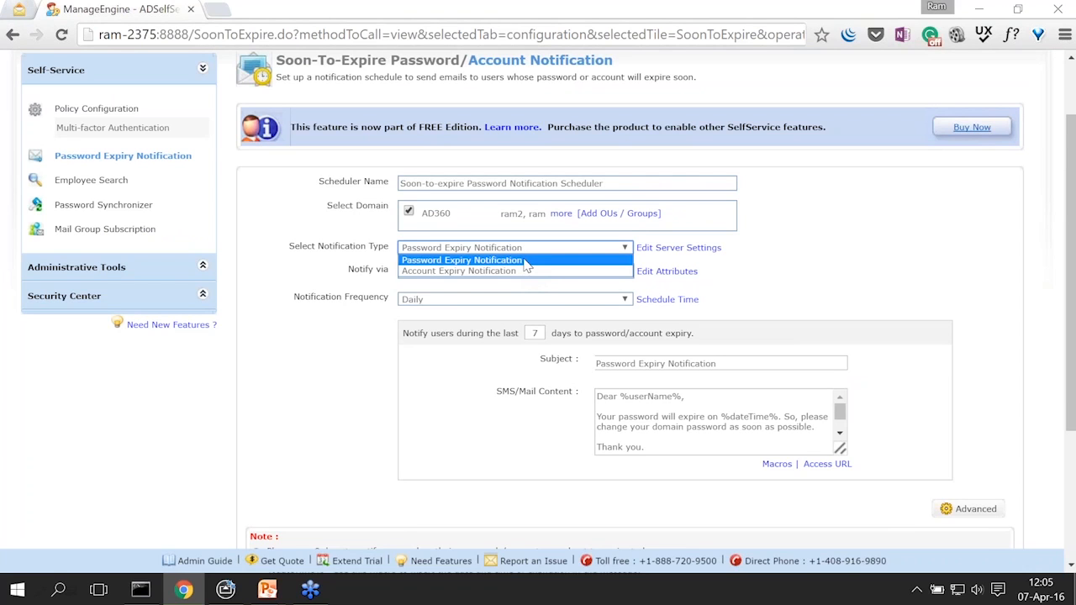
left_click(527, 260)
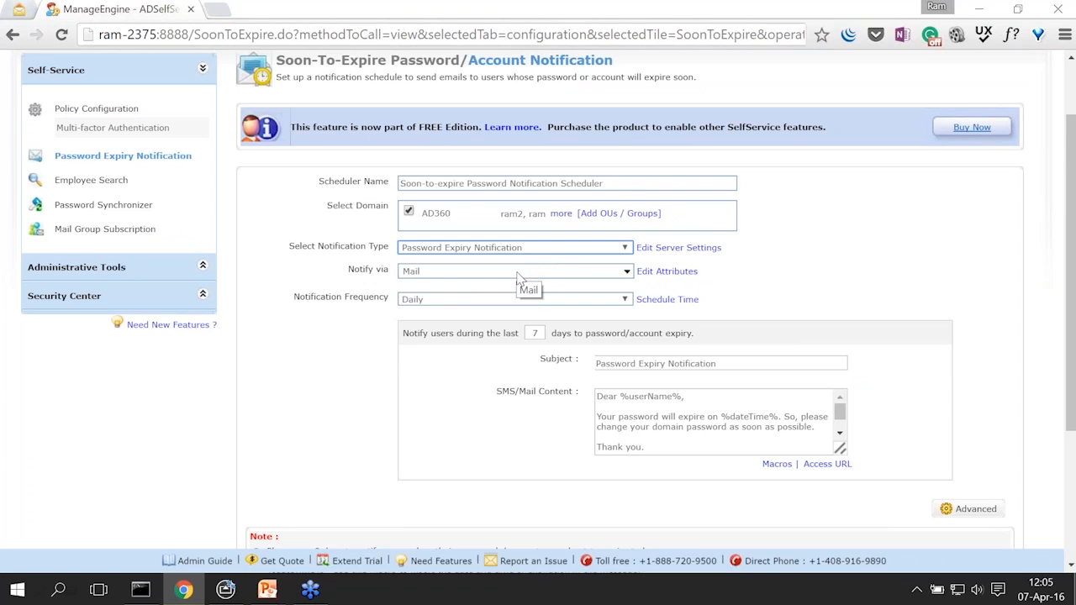
left_click(521, 272)
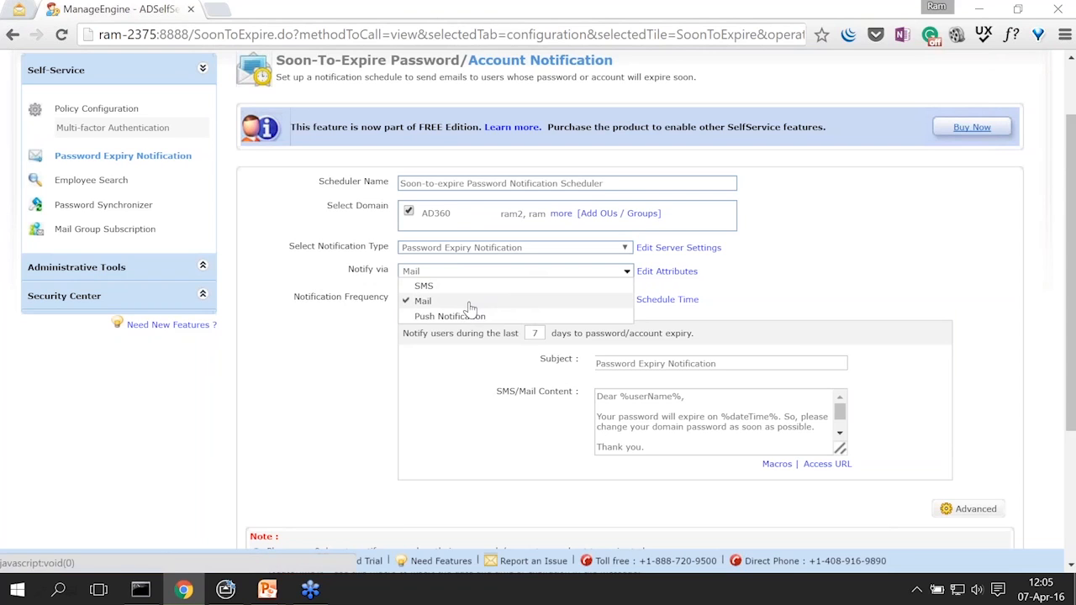
left_click(376, 320)
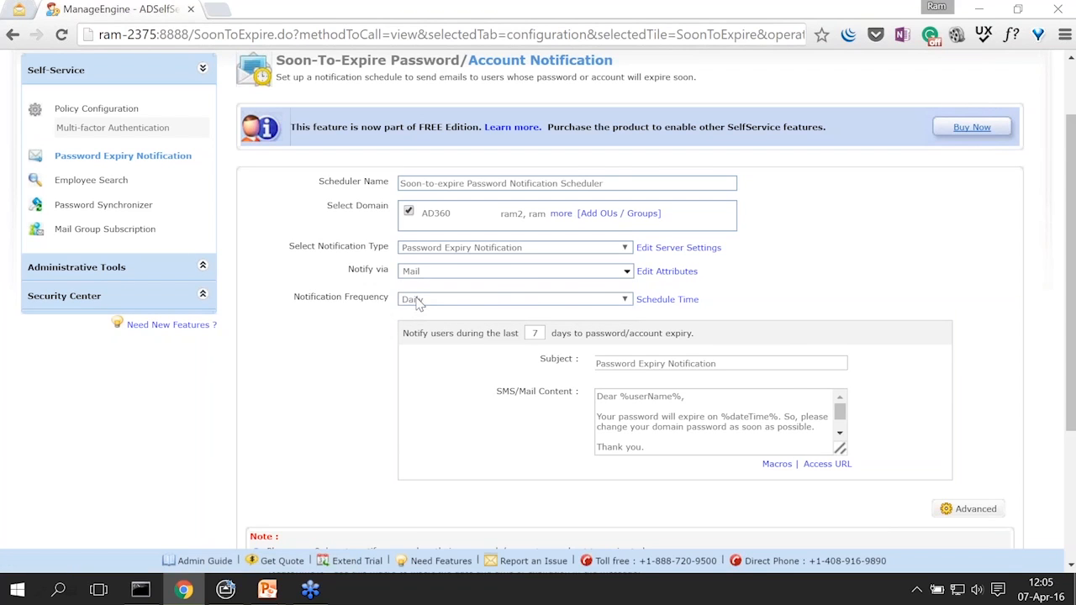
Step: Send notifications daily, starting 14 days before expiry instead of 7
scroll(354, 326, "down", 1)
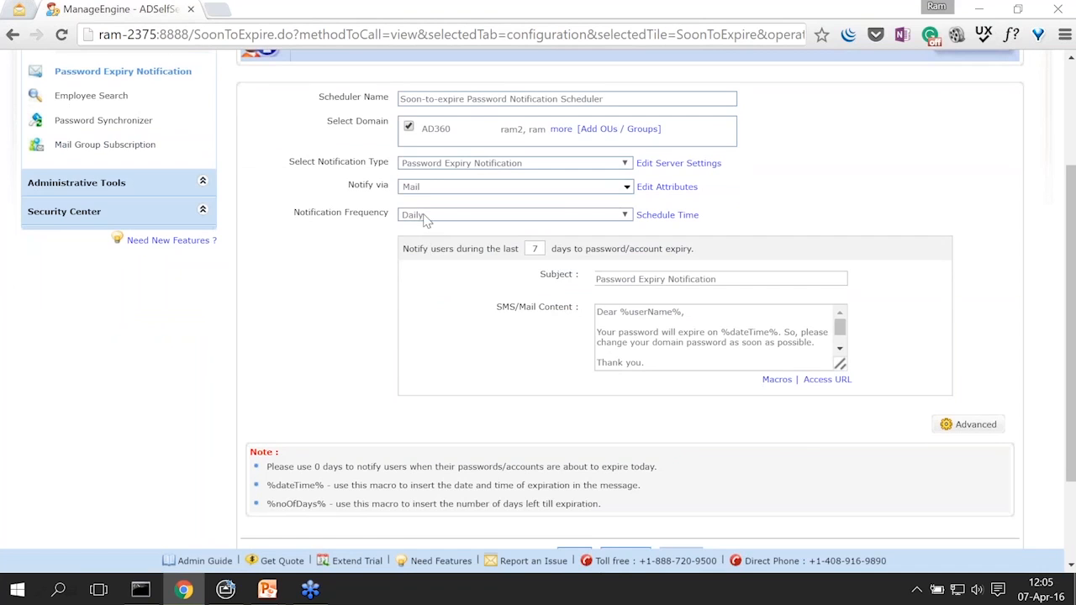
left_click(427, 219)
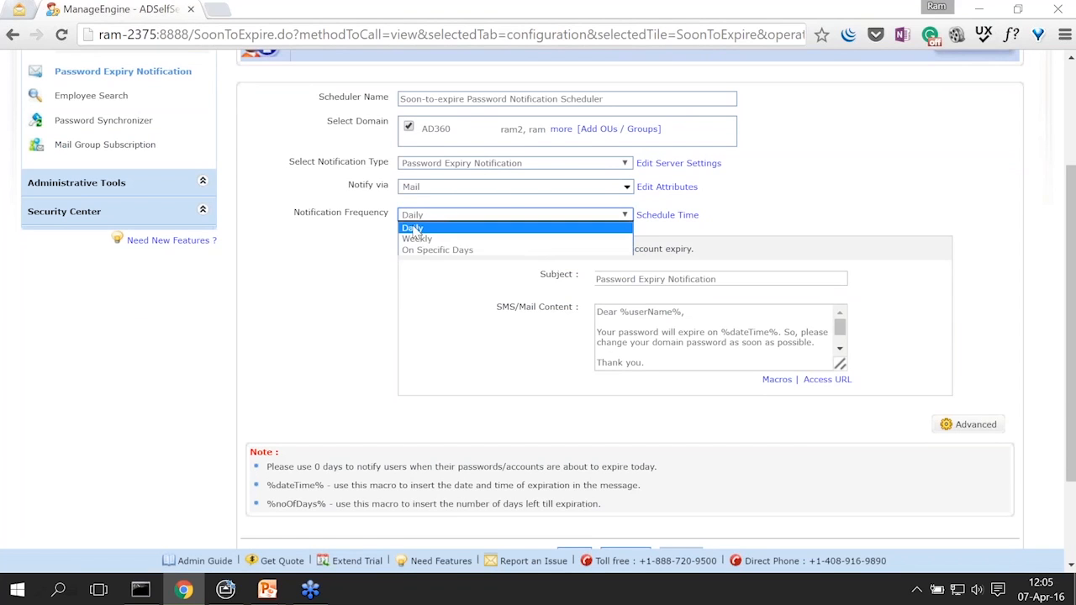
left_click(413, 229)
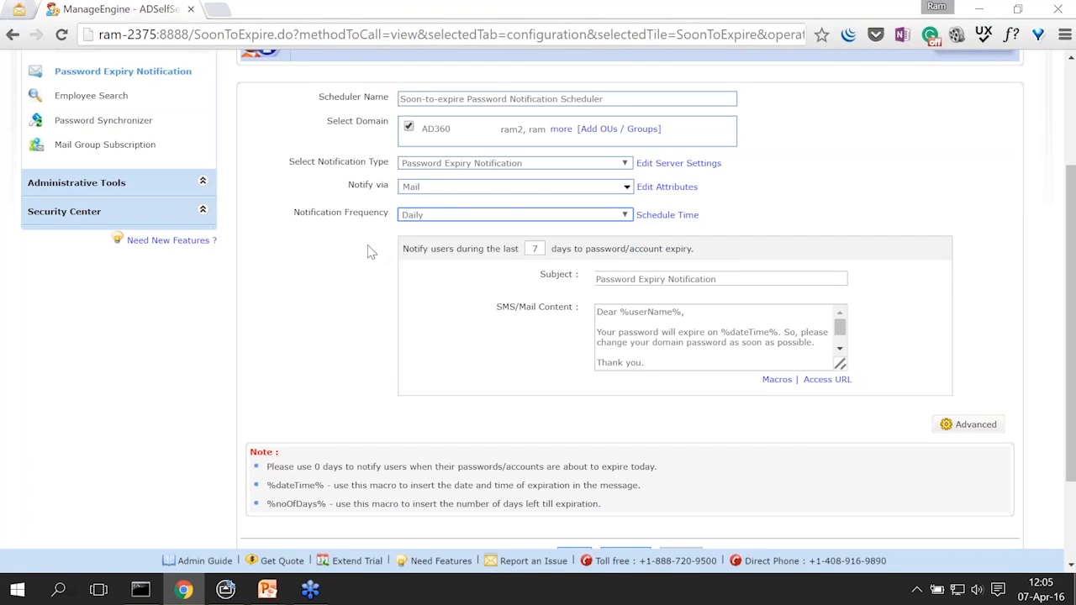
double_click(539, 249)
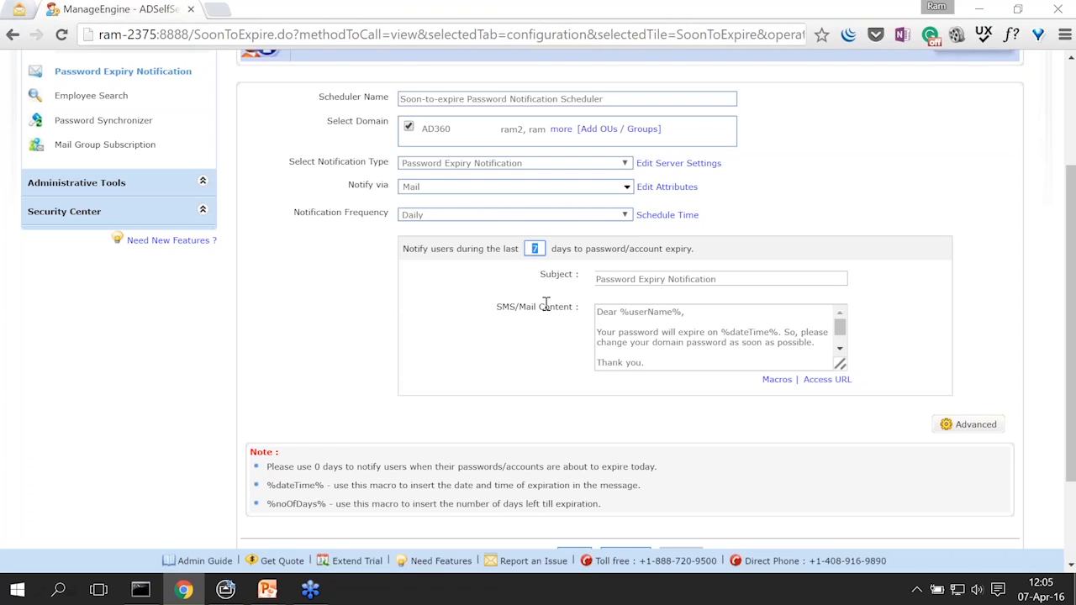
type("14")
left_click(740, 279)
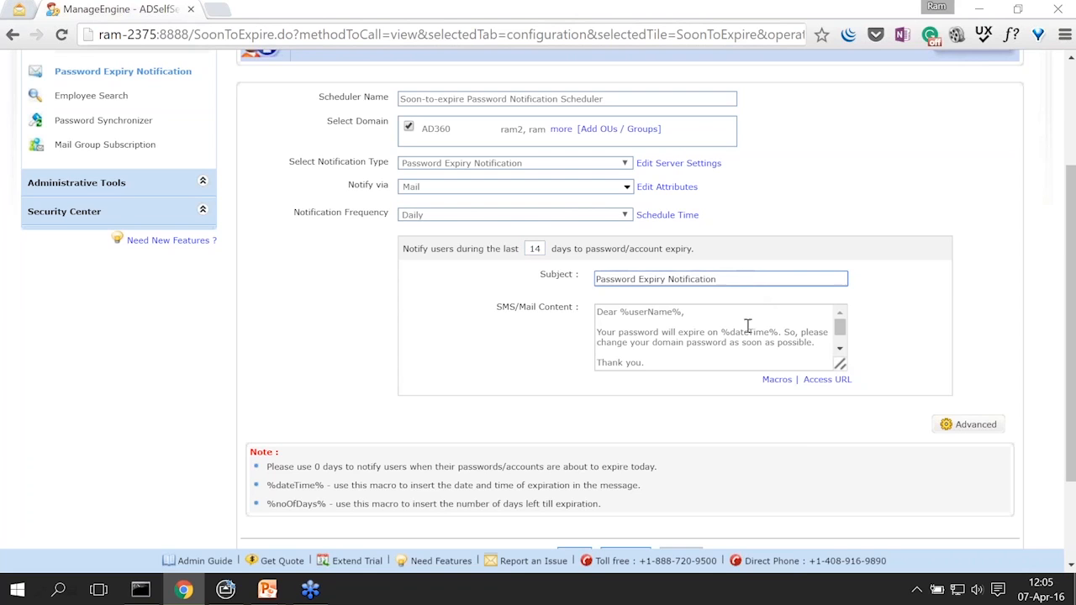
Step: Enlarge the mail content box and wrap the %dateTime% macro in <b></b> bold tags
left_click(705, 320)
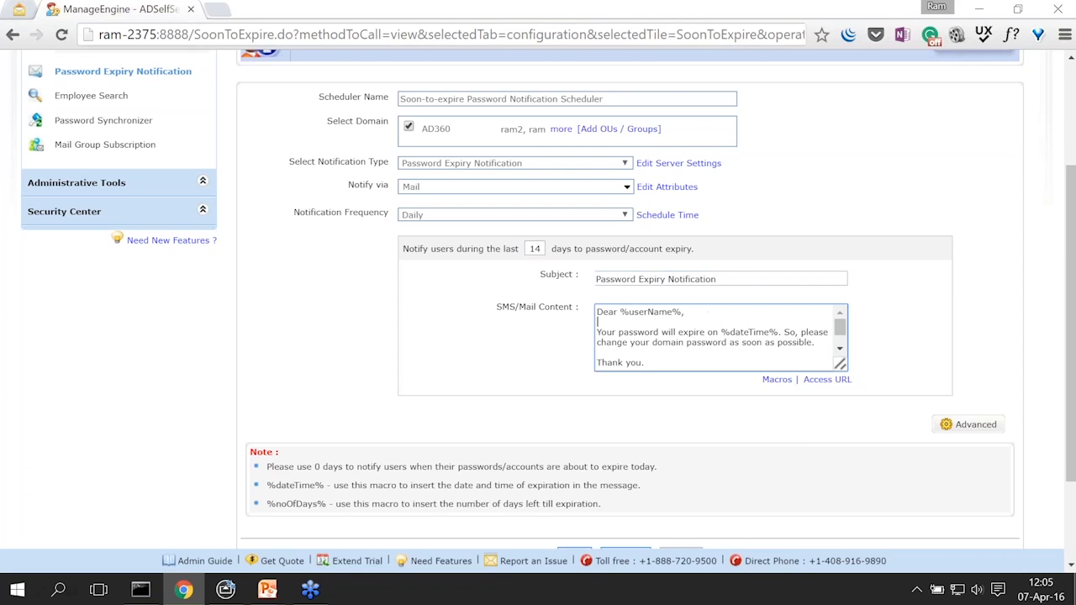
left_click_drag(839, 364, 889, 404)
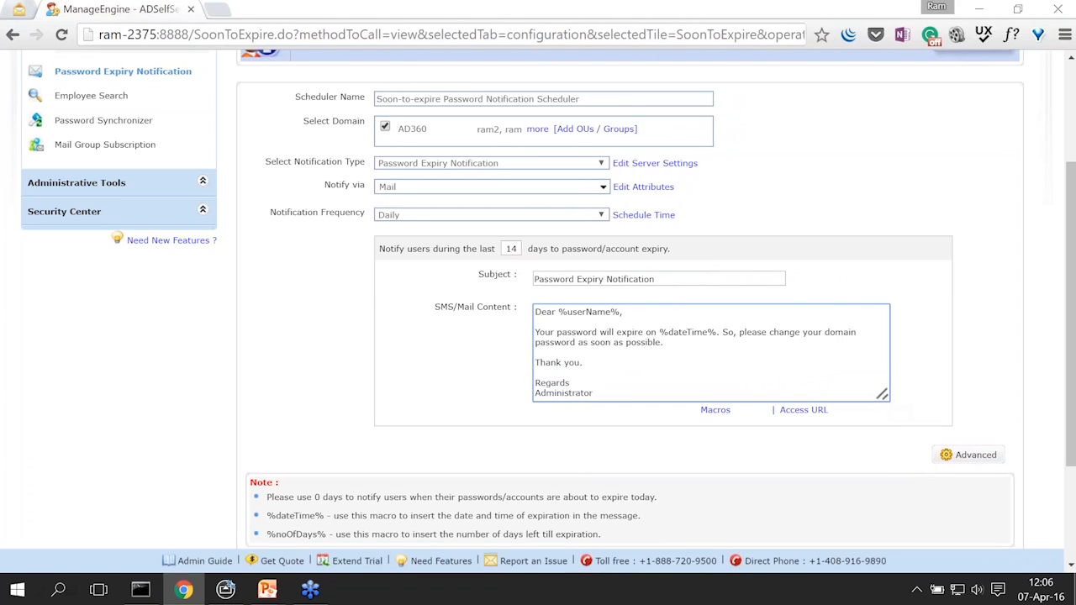
left_click_drag(558, 312, 715, 333)
left_click(613, 354)
type("b>")
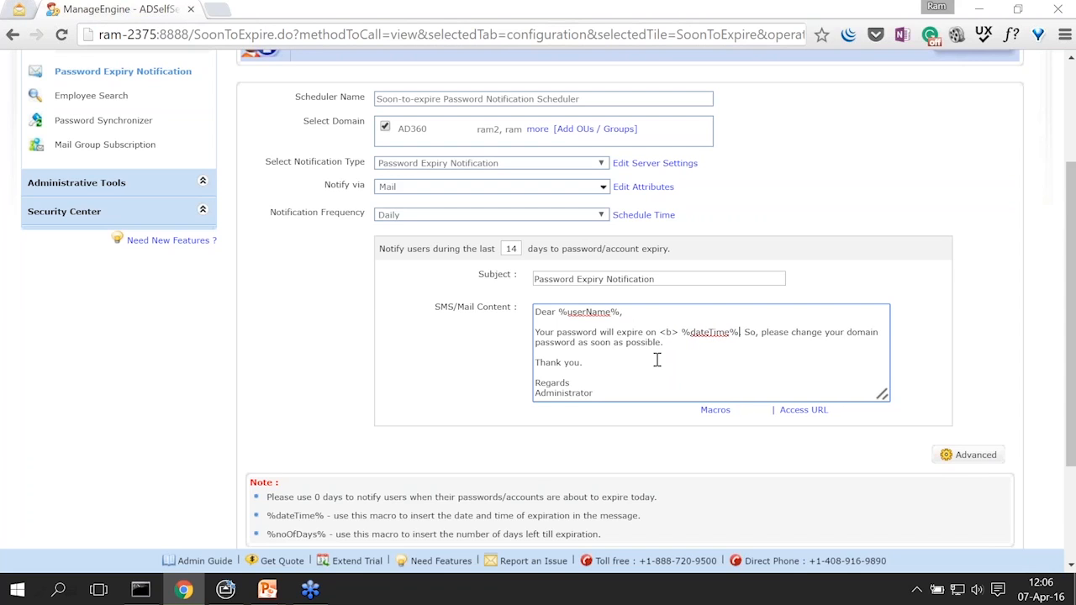
key("BackSpace")
key("Right")
key("Right")
type("</b")
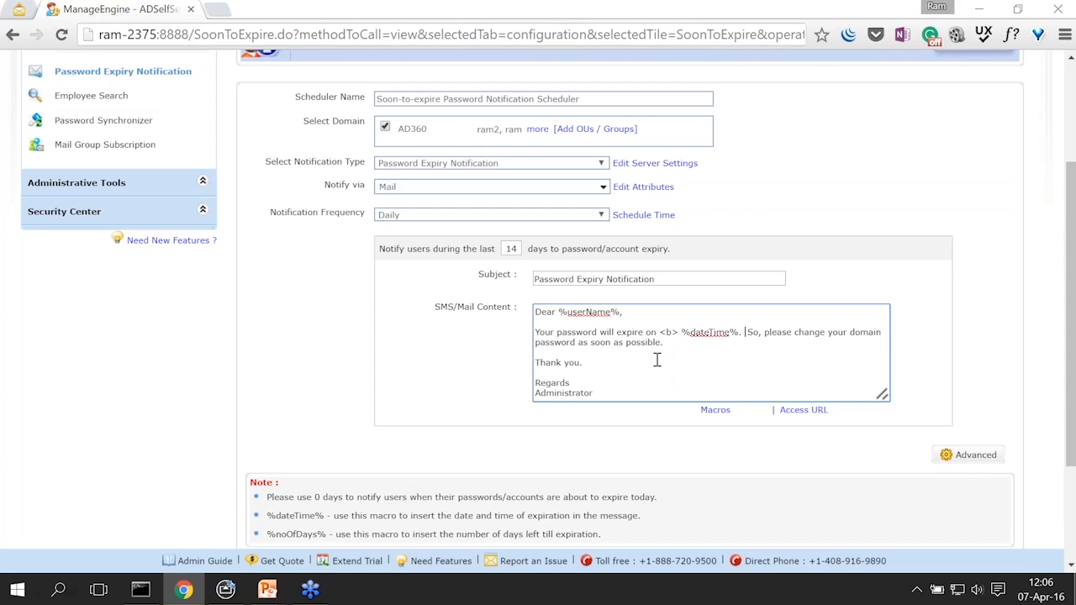
type(">")
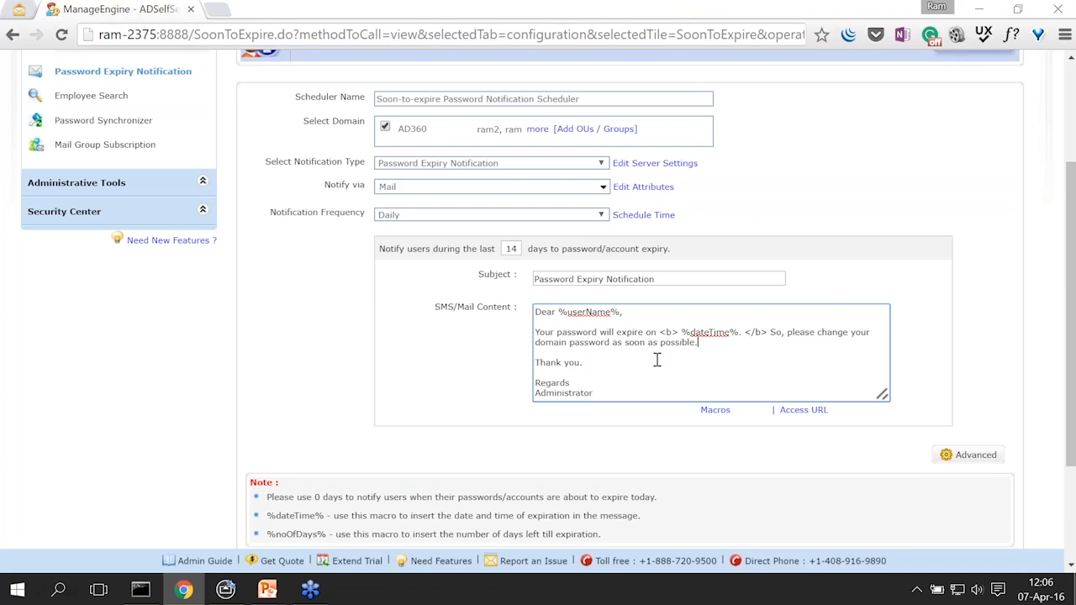
key("Return")
key("Return")
type("<a href=\"\"")
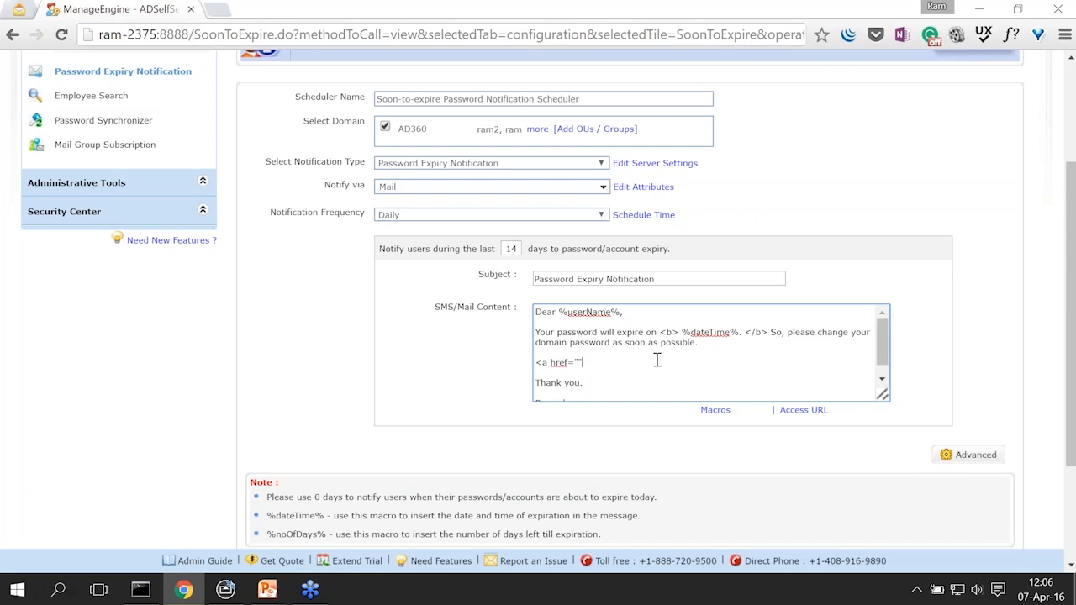
type("http://ram-2375:8888/\">Click here</a>")
left_click_drag(883, 338, 884, 351)
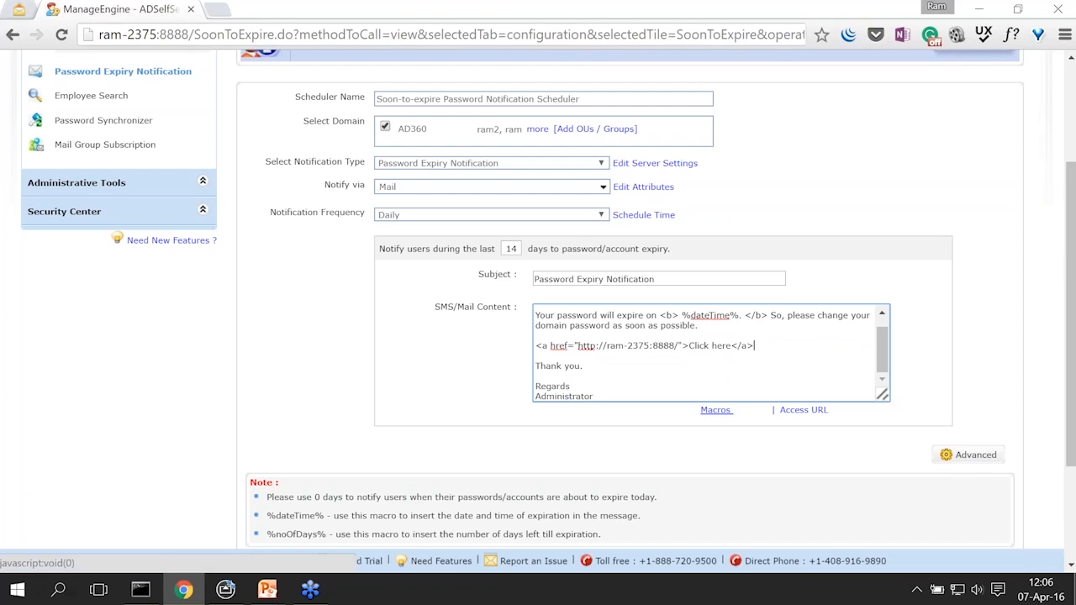
left_click(715, 410)
mouse_move(735, 471)
left_mouse_down()
mouse_move(736, 492)
mouse_move(735, 461)
left_mouse_up()
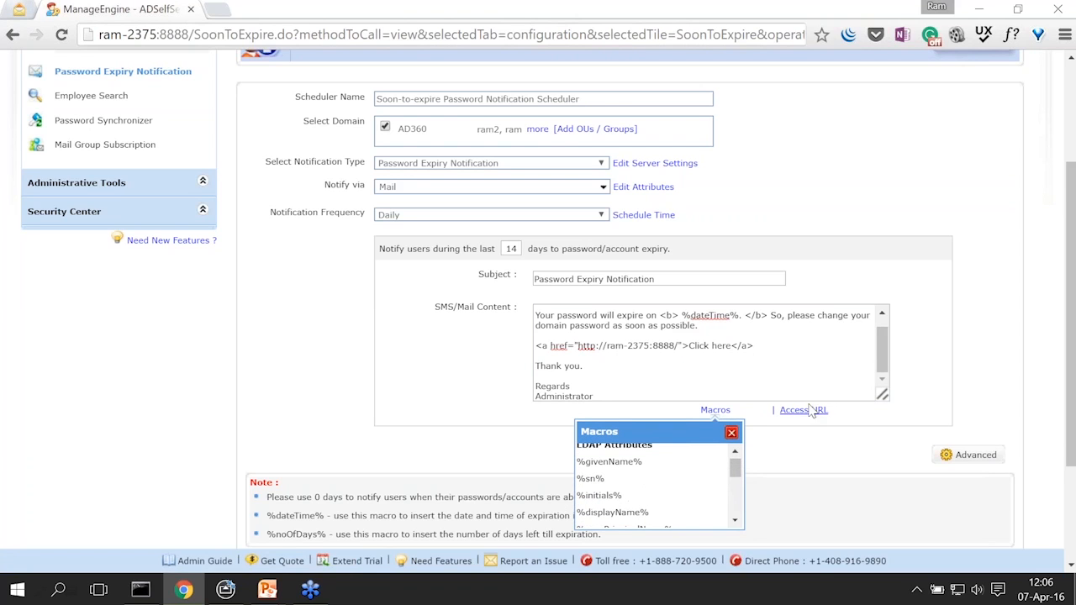
left_click_drag(882, 355, 882, 343)
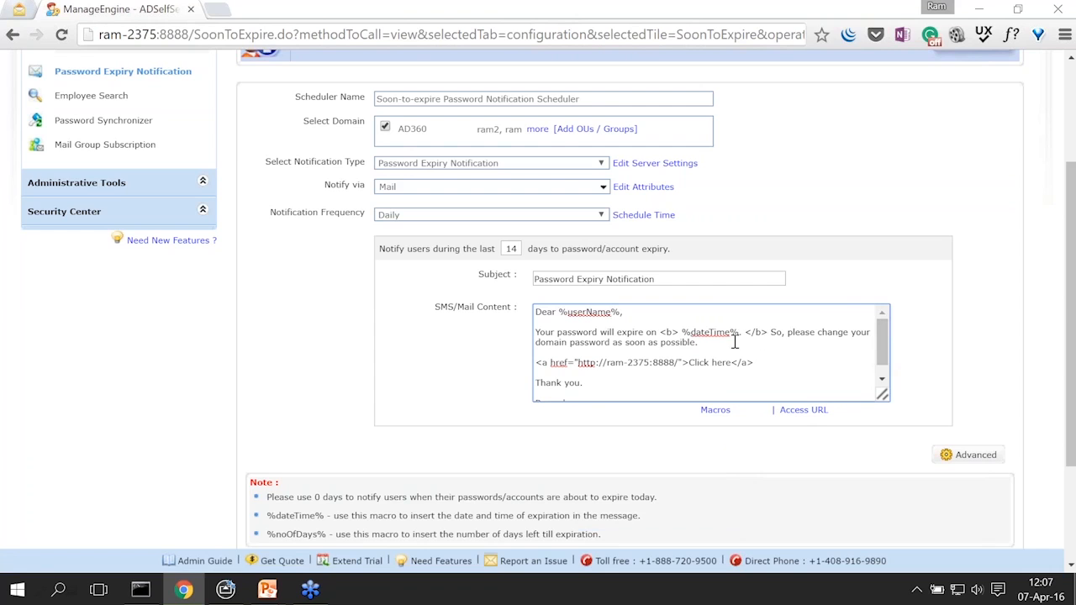
left_click(715, 410)
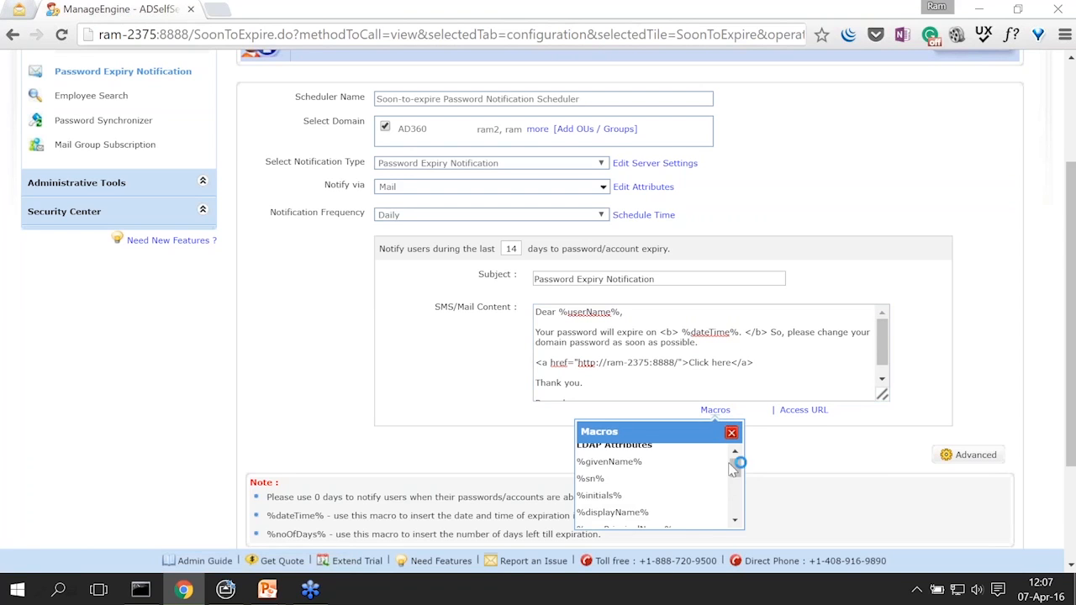
left_click_drag(731, 477, 735, 501)
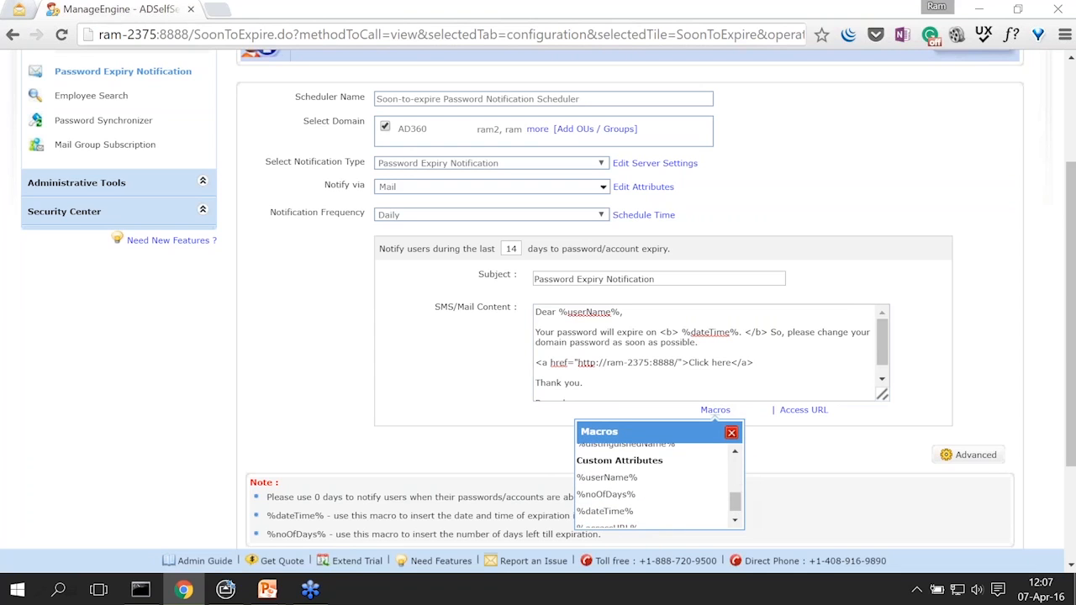
left_click(732, 433)
left_click(790, 411)
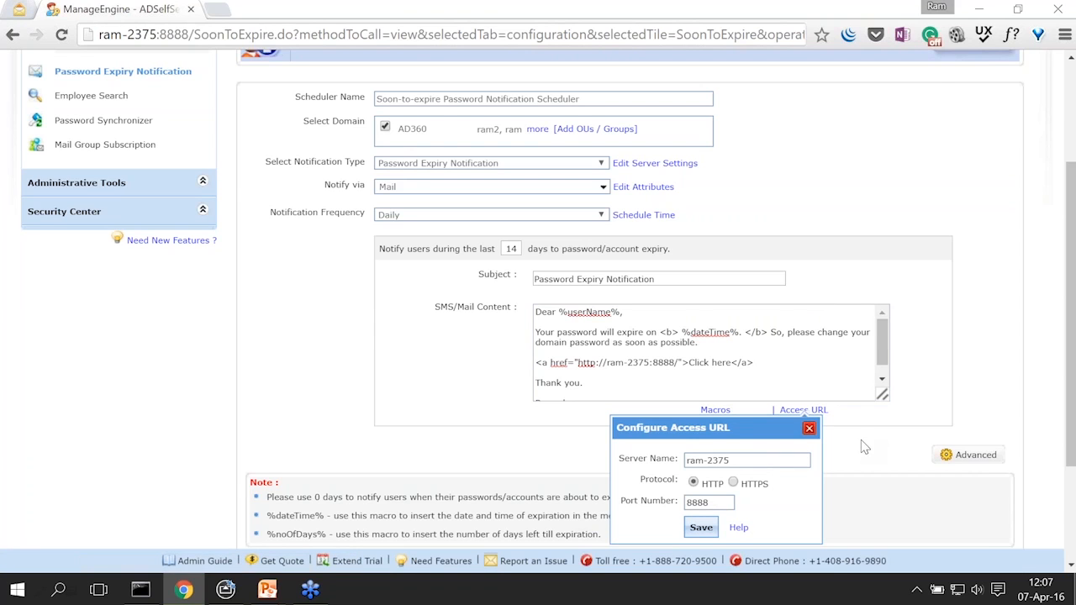
scroll(861, 440, "down", 1)
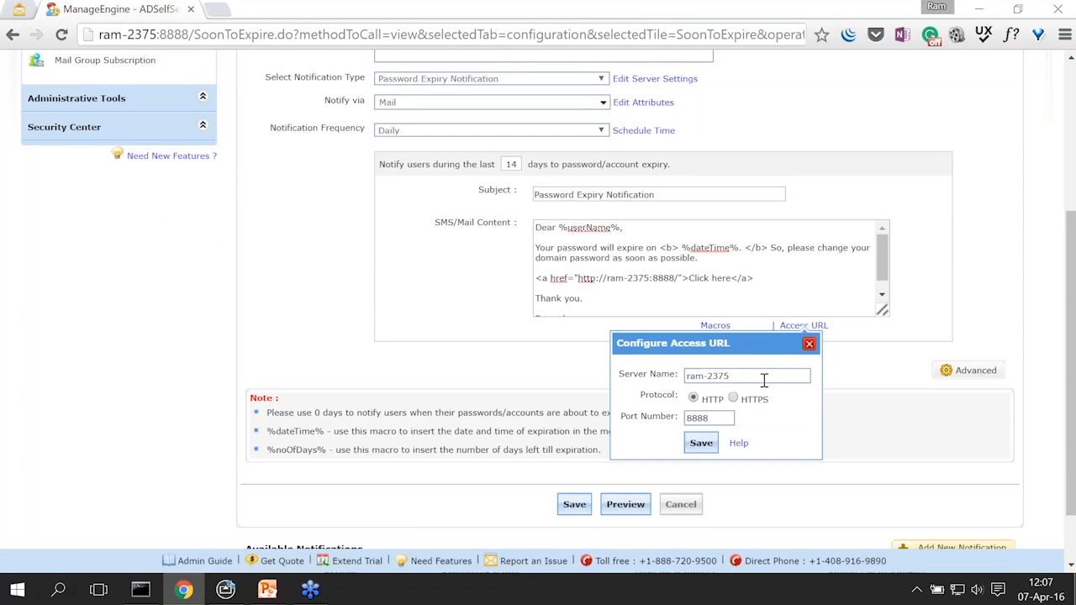
left_click(809, 344)
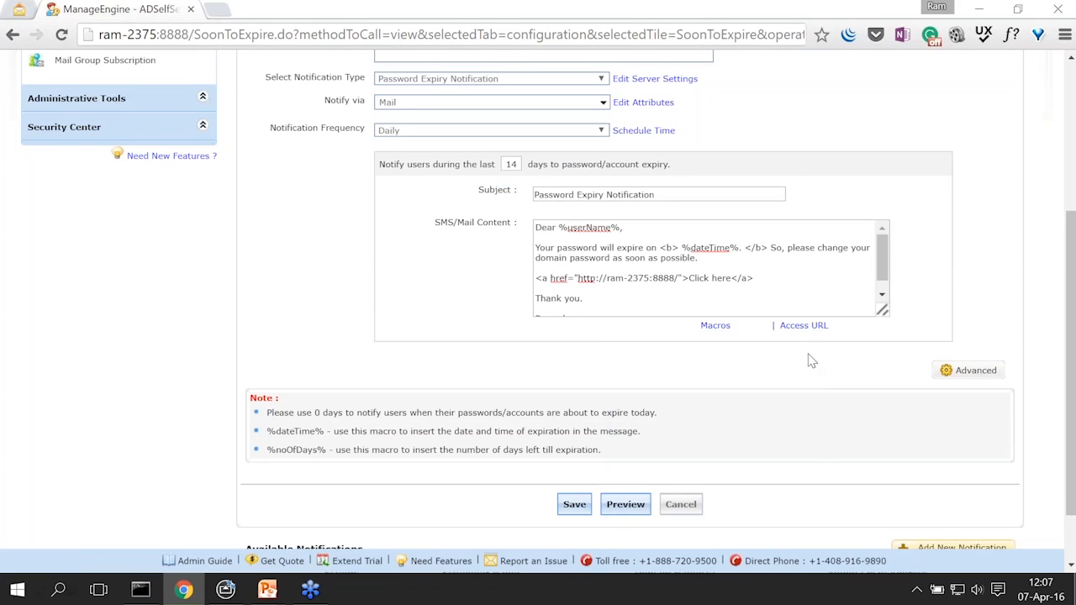
scroll(808, 359, "down", 1)
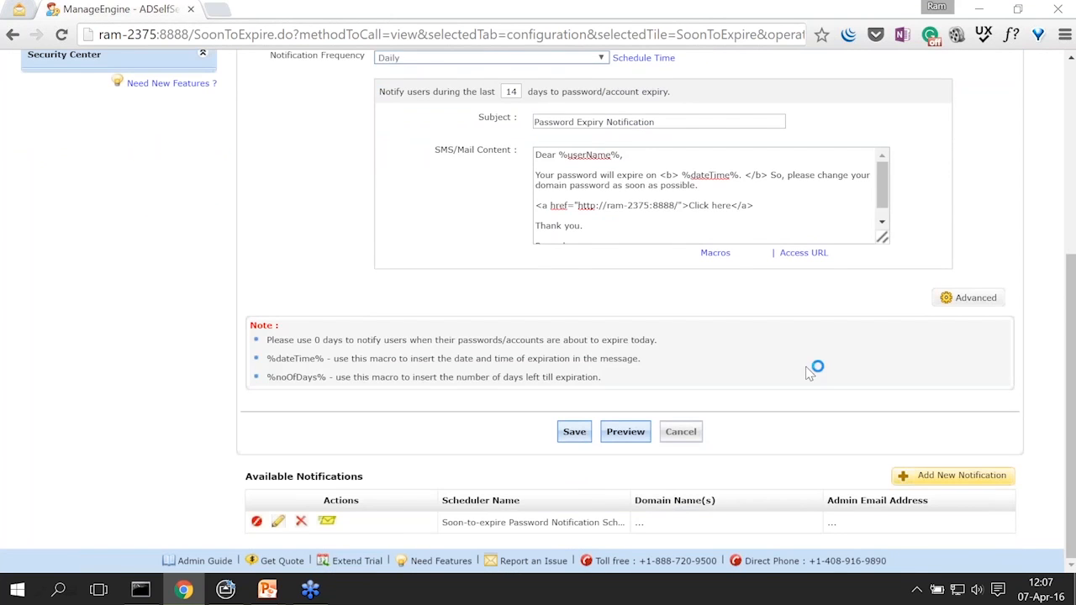
scroll(807, 365, "up", 2)
scroll(978, 521, "up", 1)
scroll(978, 475, "down", 1)
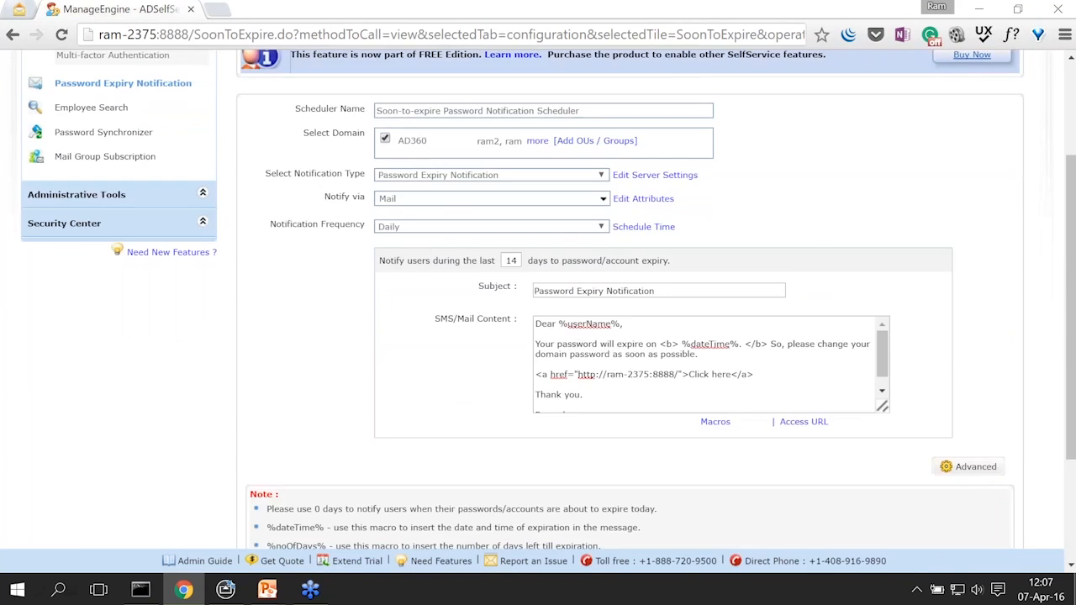
Step: Enable Notify Password expired users under Advanced, save the scheduler, and dismiss the confirmation
left_click(976, 473)
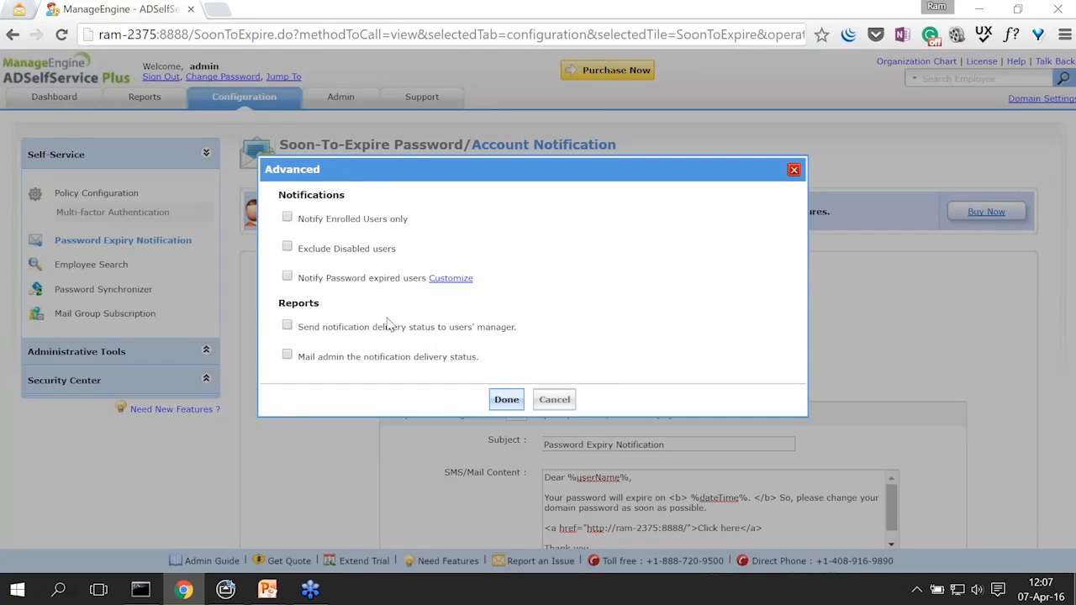
left_click(287, 279)
left_click(505, 399)
scroll(327, 463, "down", 1)
scroll(328, 463, "down", 3)
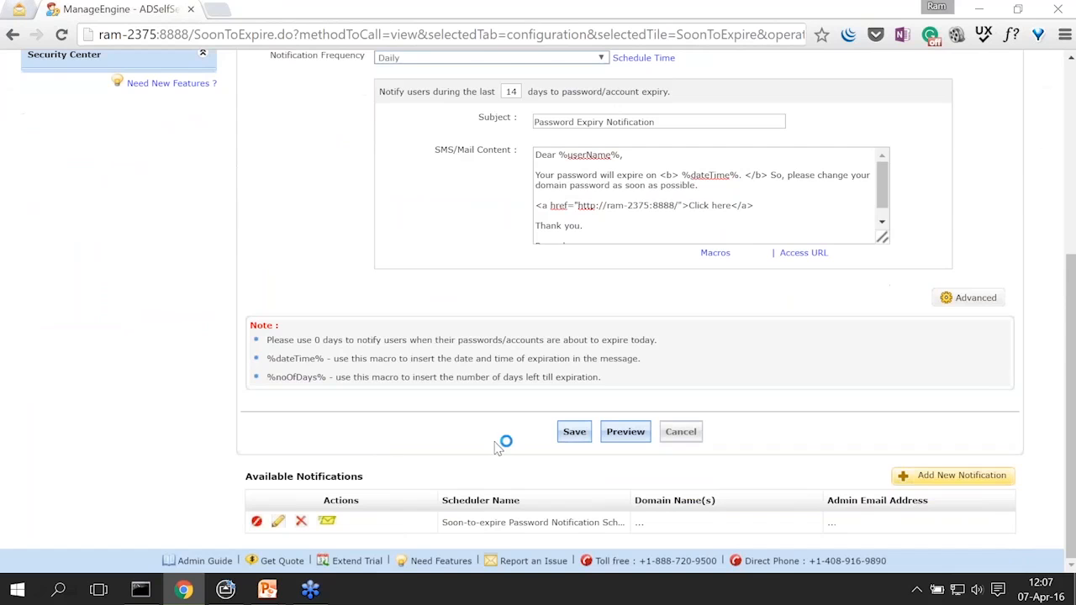
left_click(574, 432)
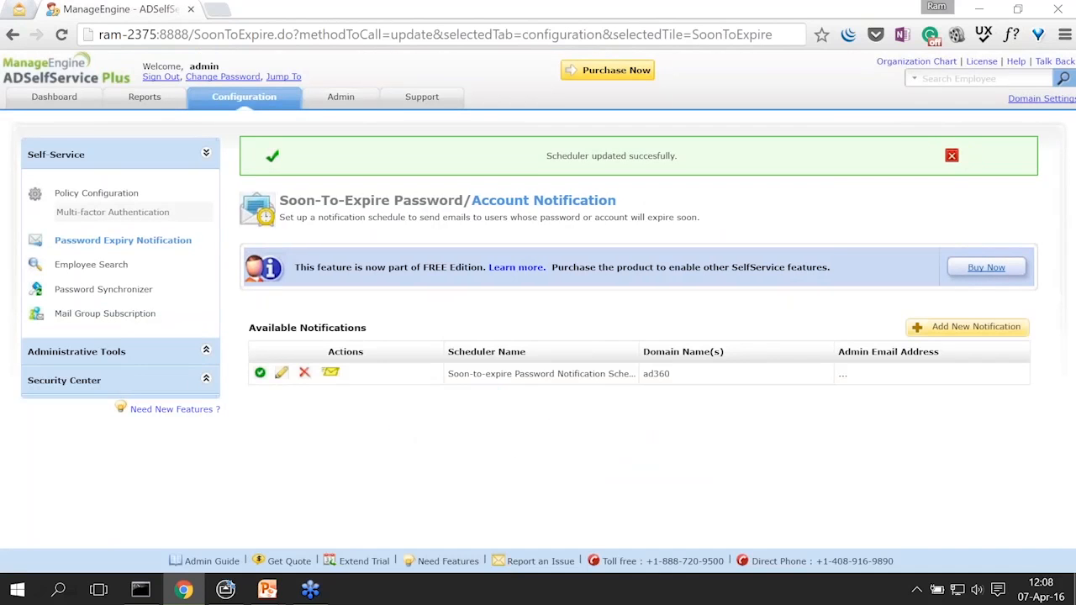
left_click(952, 157)
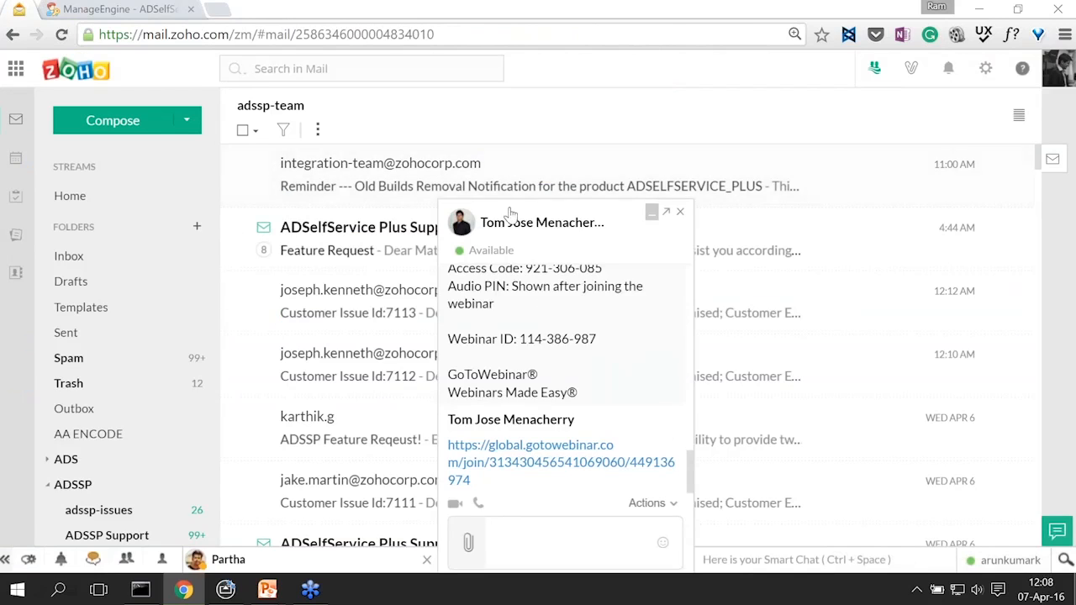
left_click(653, 212)
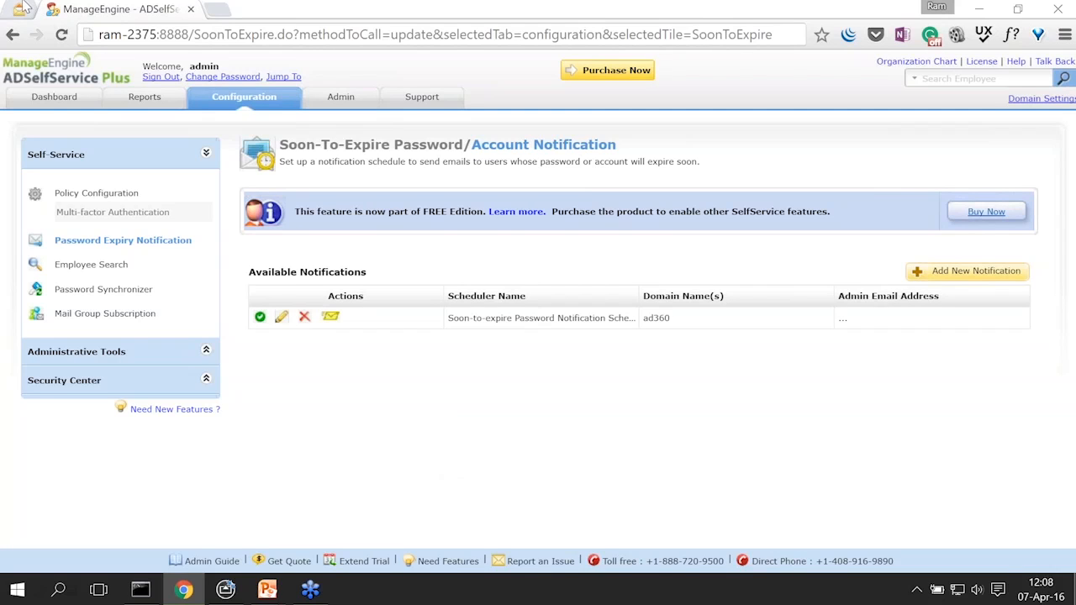
Step: Edit the ad360 scheduler to deliver via Push Notification alongside Mail, and save it
left_click(22, 8)
left_click(93, 8)
left_click(282, 317)
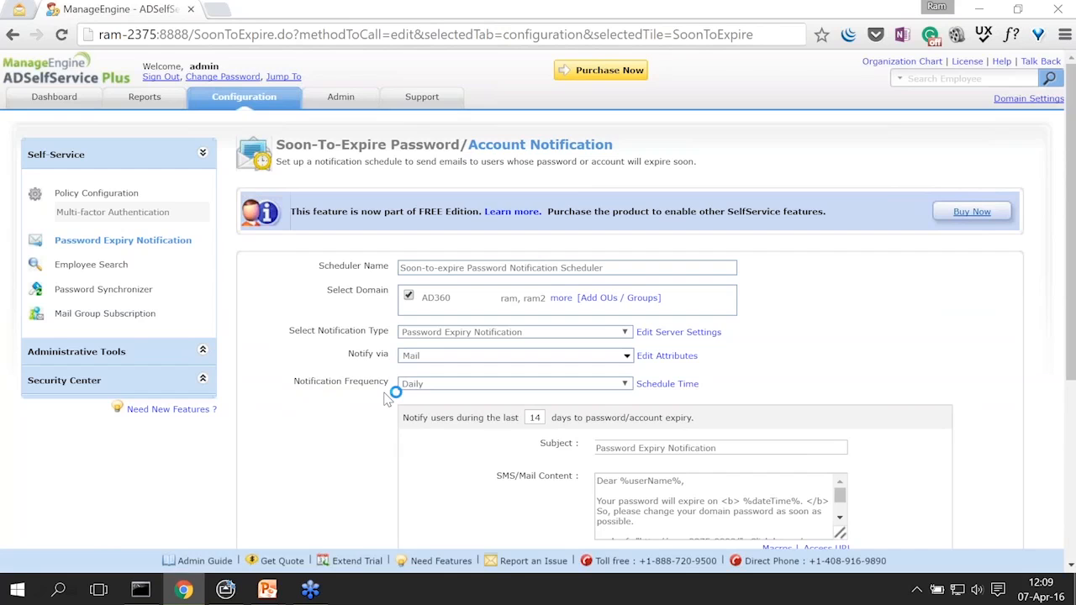
left_click(436, 358)
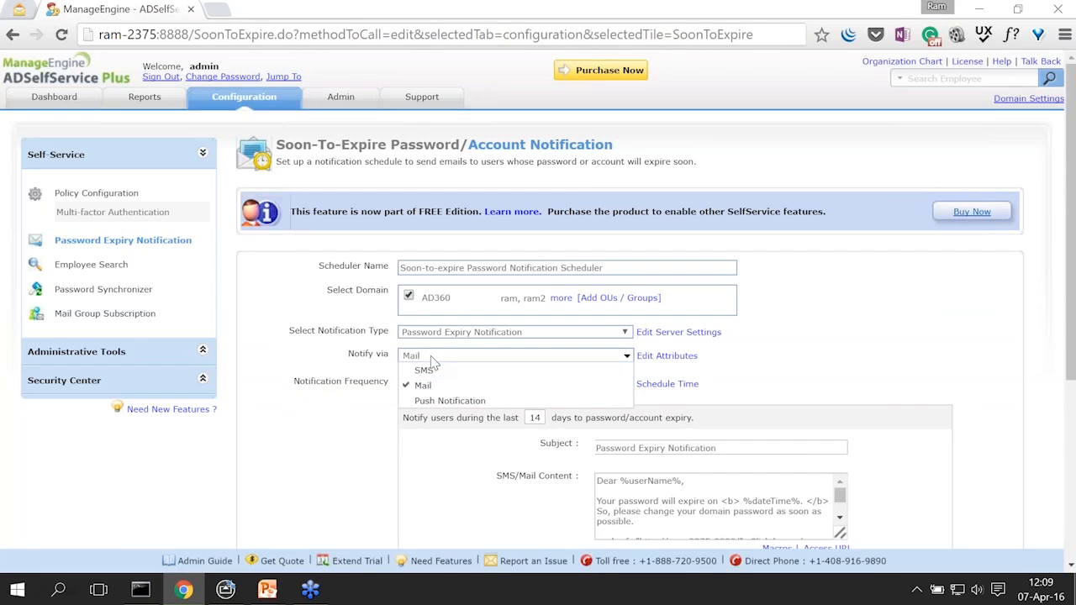
left_click(445, 400)
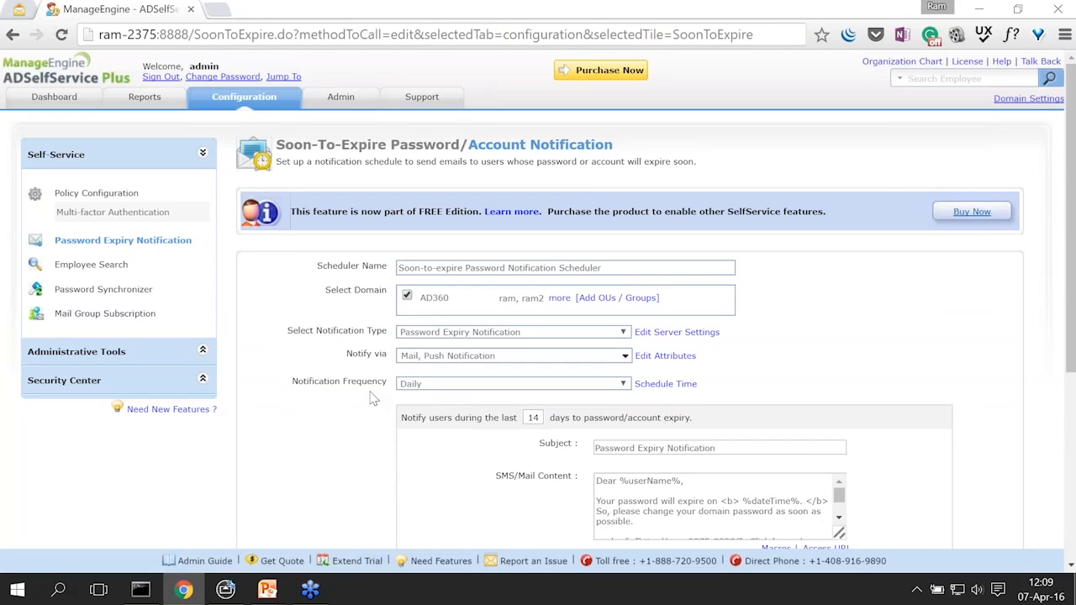
scroll(343, 399, "down", 2)
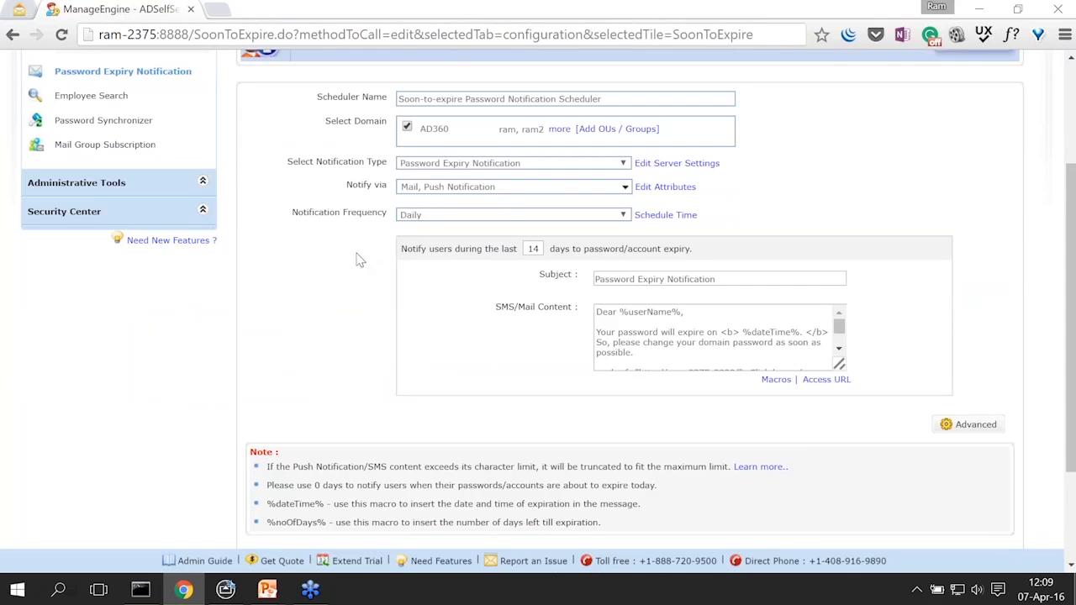
scroll(357, 261, "down", 2)
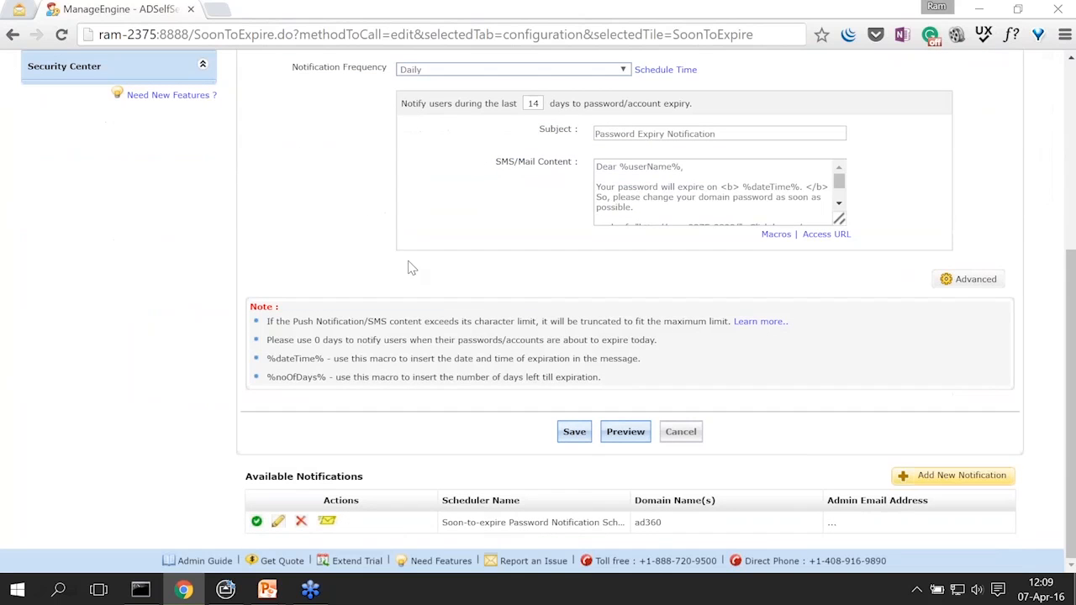
left_click(576, 434)
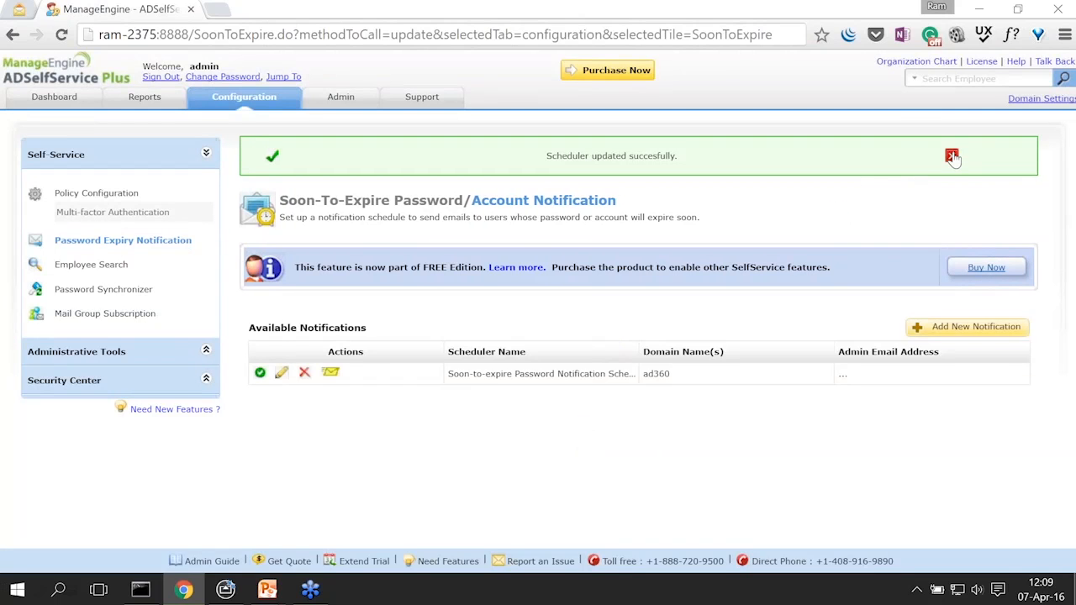
Step: Close the 'Scheduler updated succesfully' banner
left_click(952, 157)
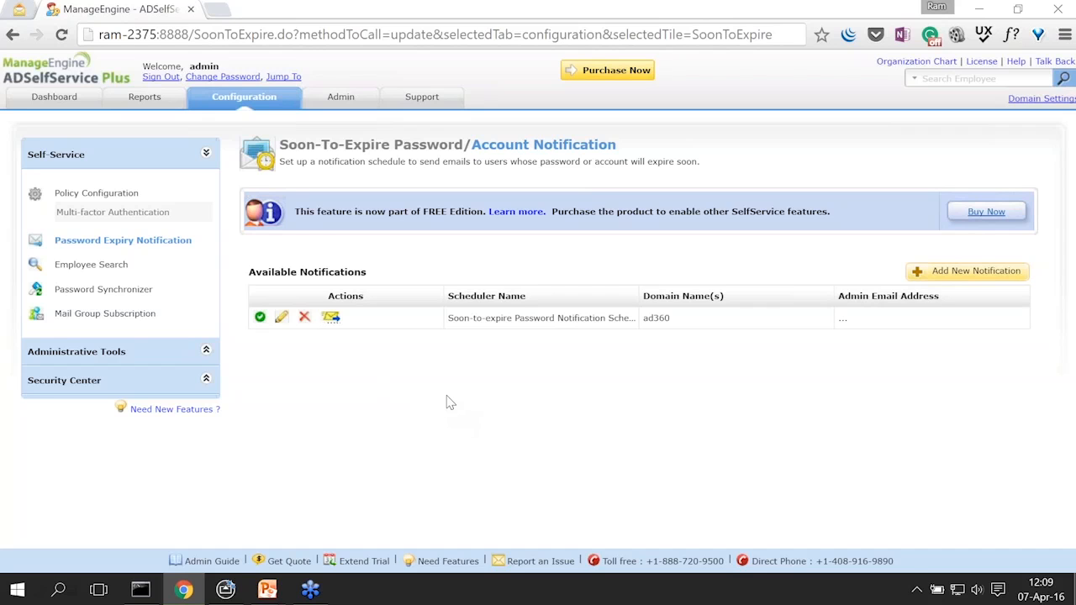
Step: Bring up the AirServer phone mirror window and shift it slightly right
mouse_move(228, 591)
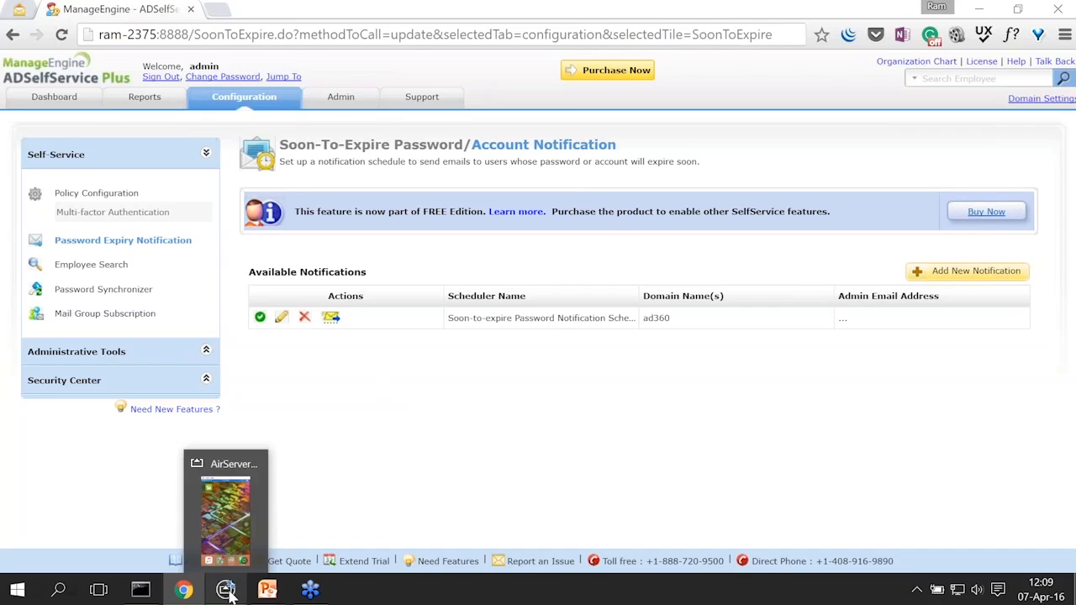
left_click(228, 591)
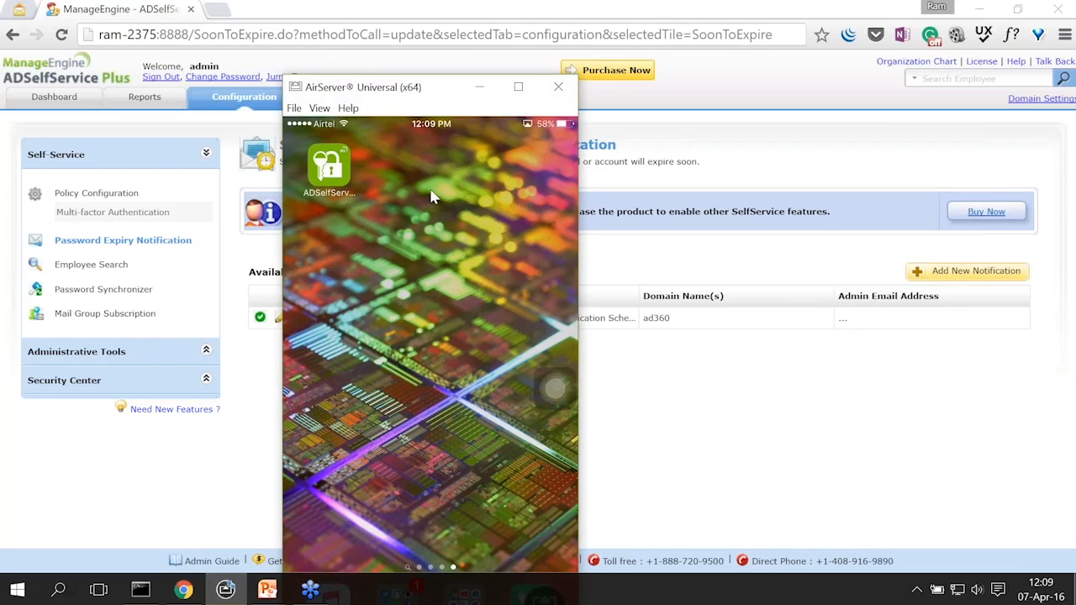
left_click_drag(398, 93, 463, 91)
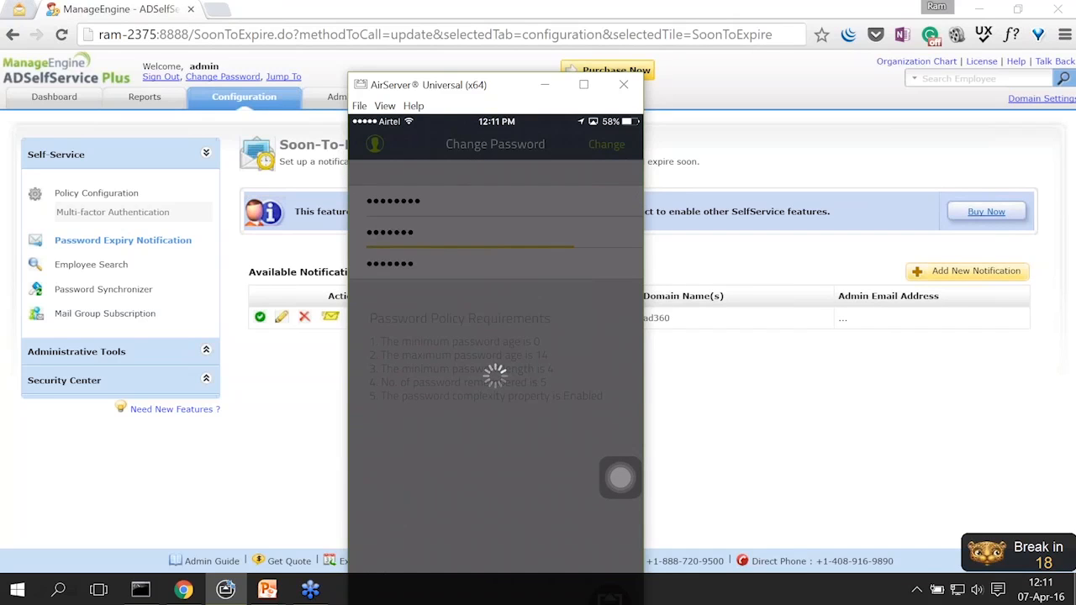
Step: Exit the break reminder timer from the system tray and reopen the scheduler edit form in Chrome
left_click(916, 589)
right_click(902, 557)
left_click(883, 551)
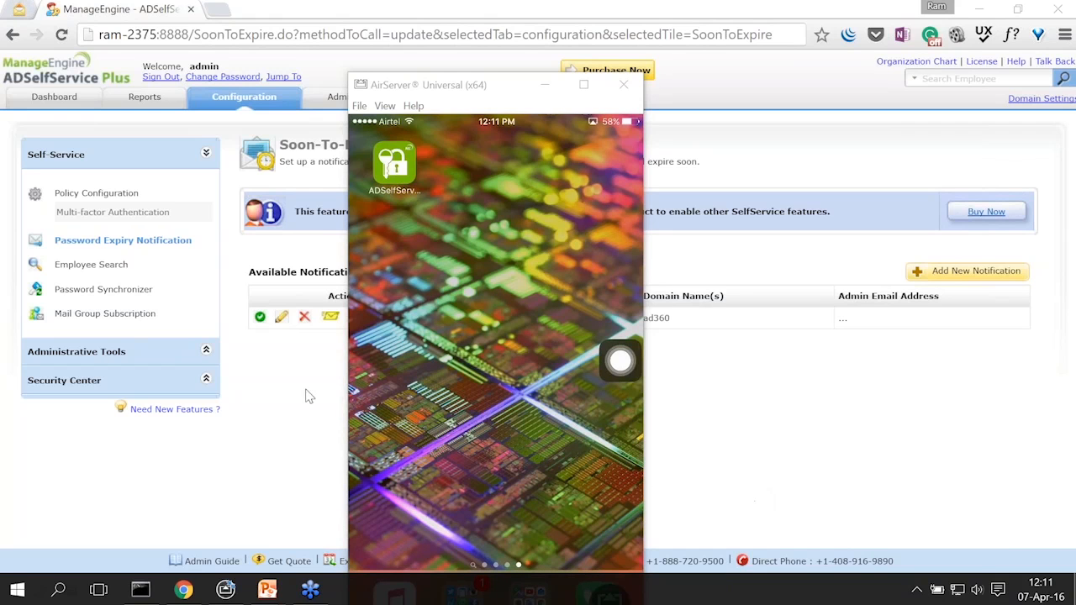
left_click(290, 355)
left_click(281, 316)
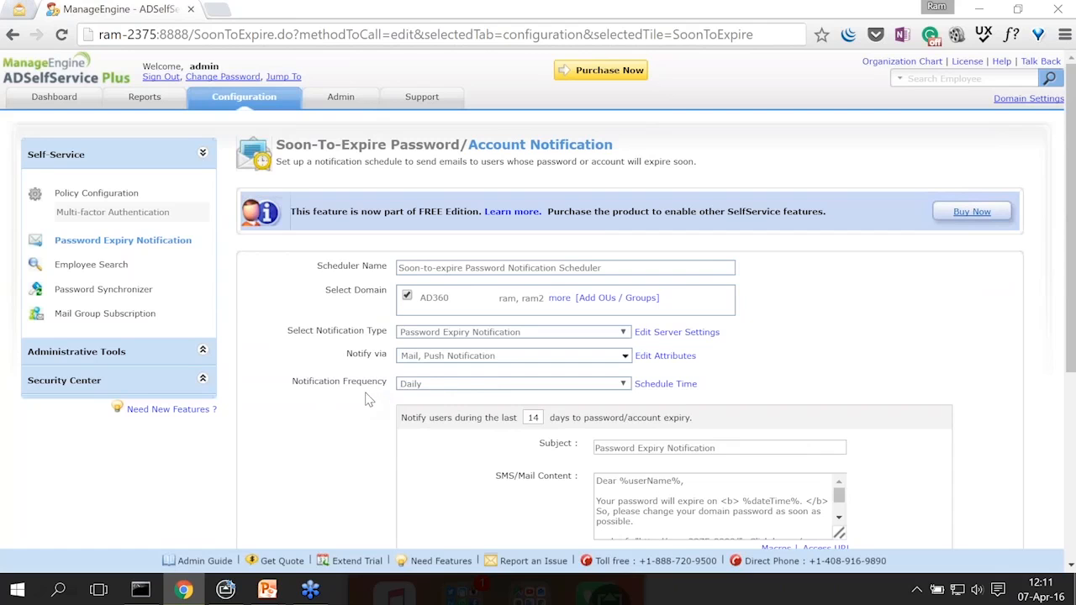
Step: Briefly bring the PowerPoint Topics slide to the front
scroll(370, 399, "down", 1)
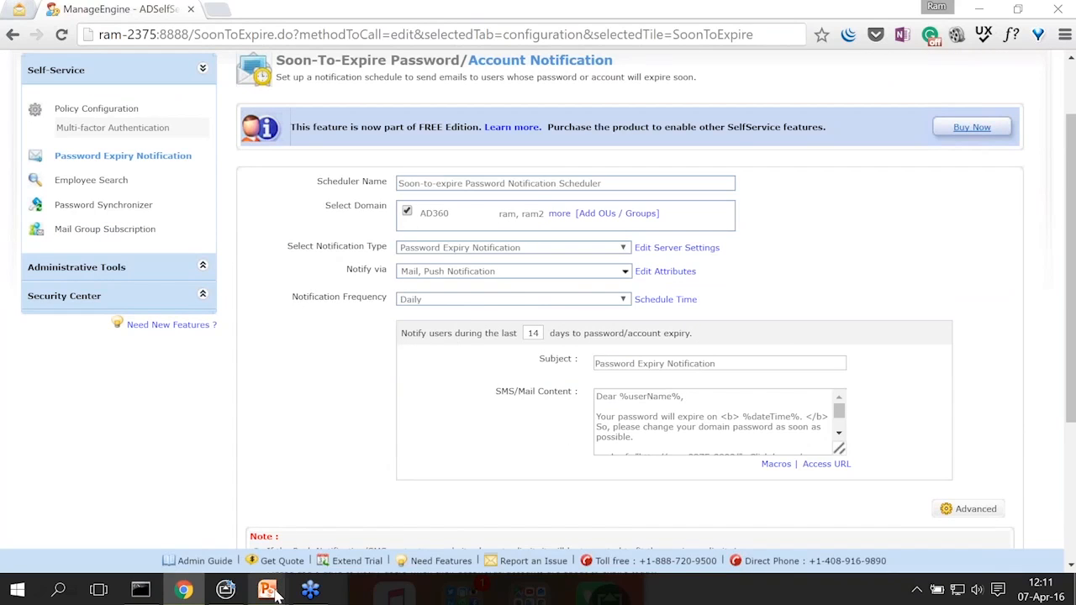
mouse_move(269, 591)
left_click(323, 542)
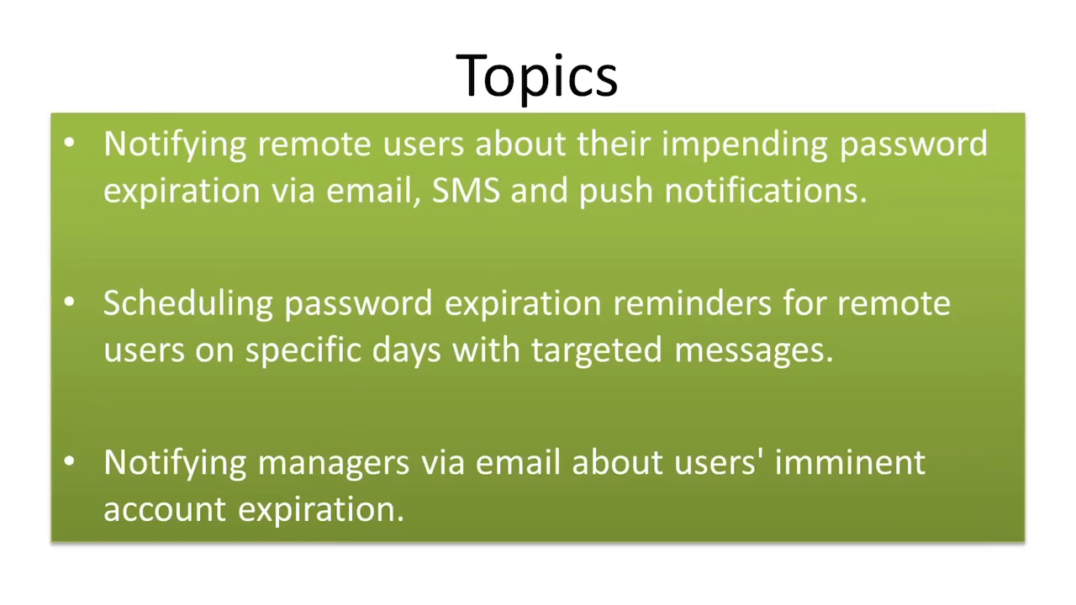
Step: Return to the browser's notification form and show the Notification Frequency options
key("super+Tab")
left_click(580, 180)
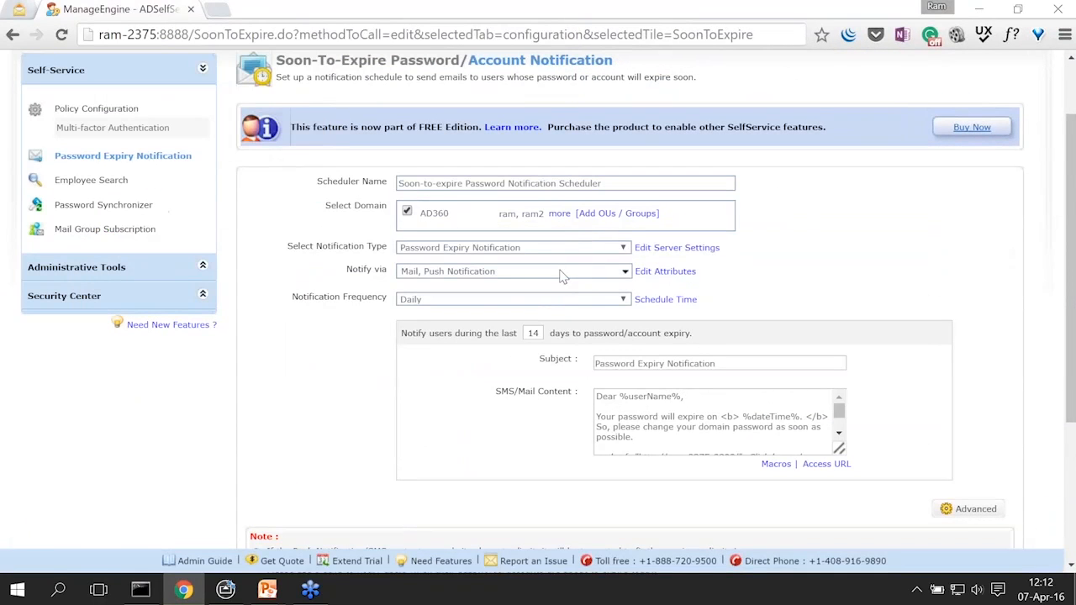
left_click(623, 299)
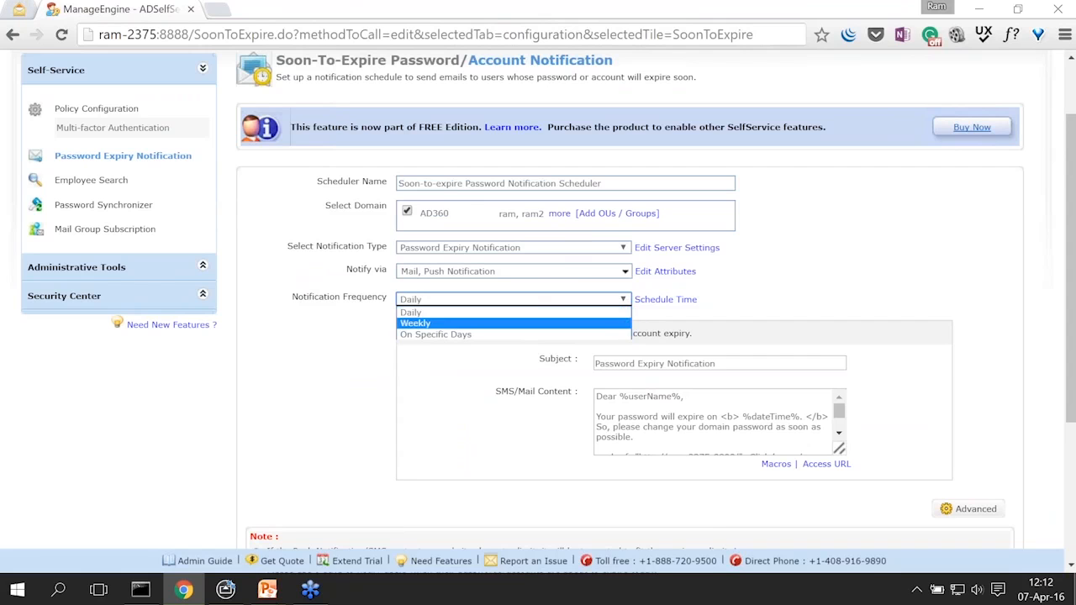
Step: Switch to On Specific Days and add a reminder row so reminders go out at 14, 3, 2, 1, 0 days
left_click(622, 335)
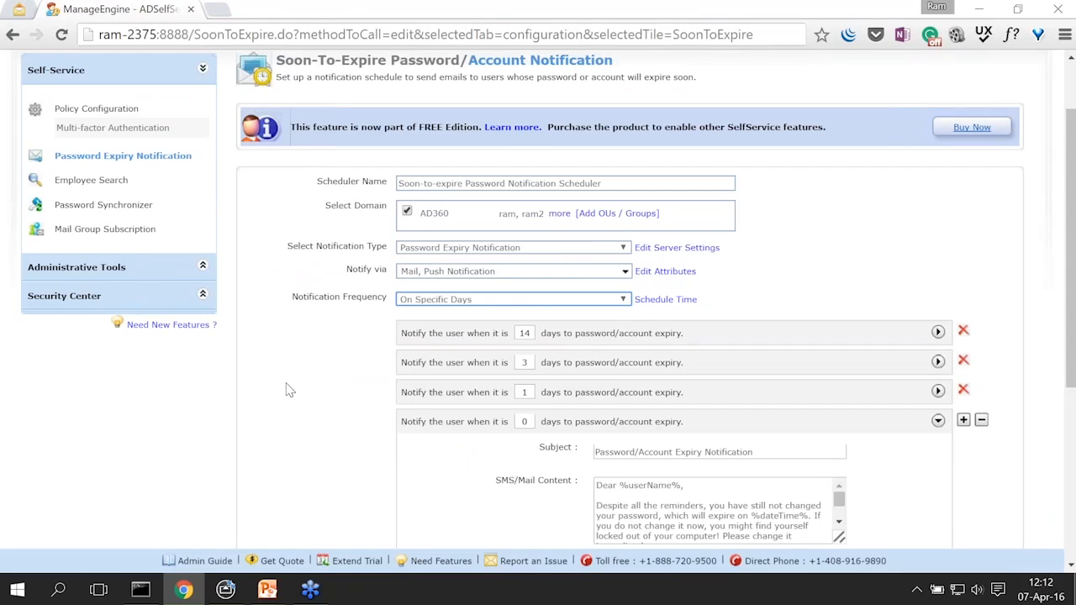
scroll(285, 389, "down", 3)
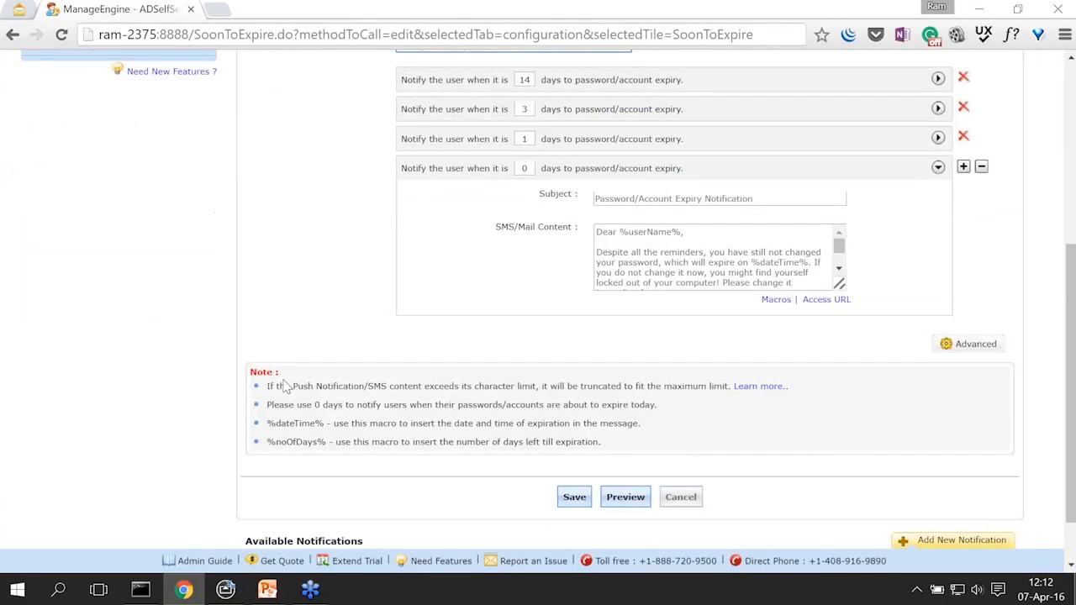
scroll(286, 388, "up", 1)
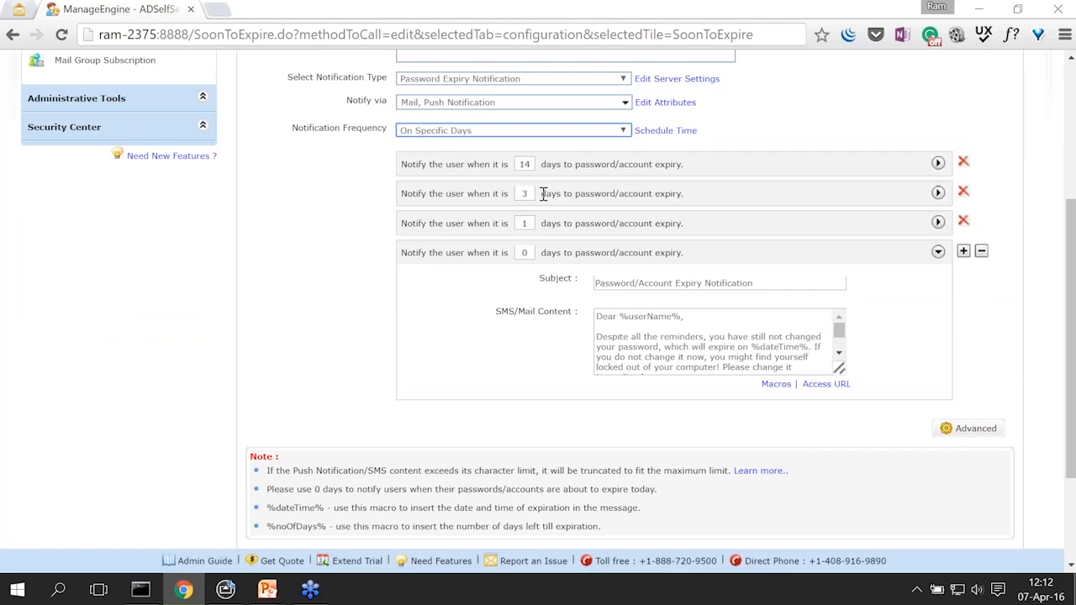
double_click(526, 253)
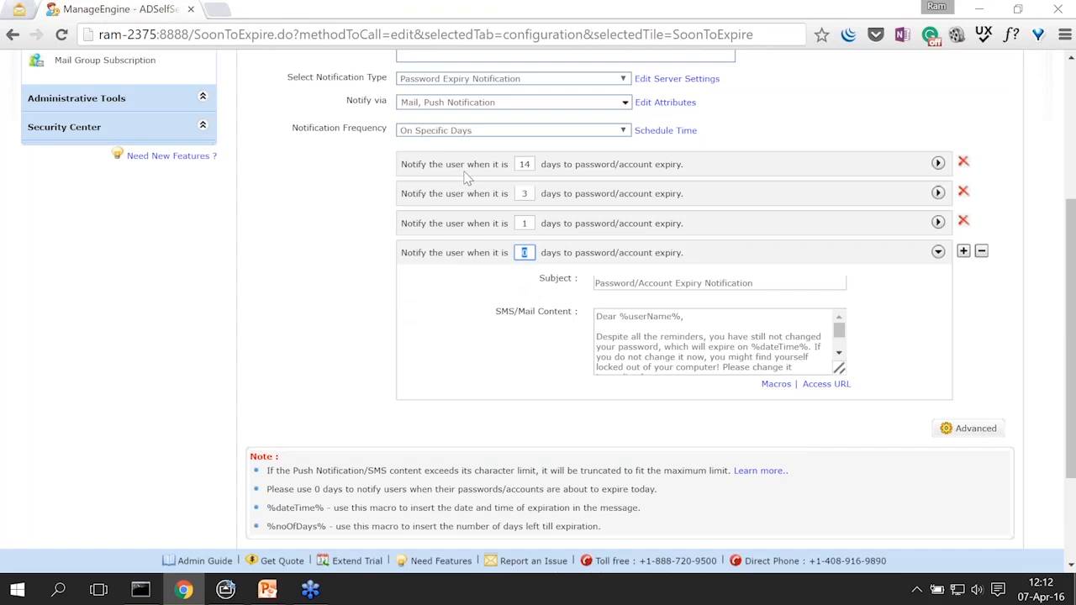
left_click(964, 254)
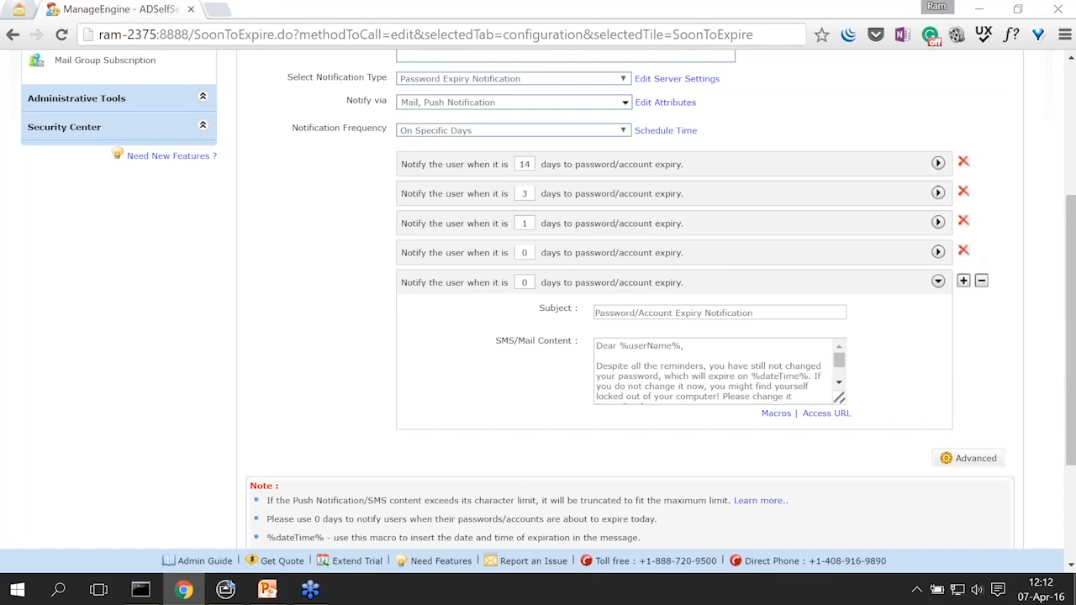
left_click(523, 253)
left_click(527, 224)
Step: Expand the 14-day reminder, enlarge its message box, and select the Click here link line
left_click(938, 164)
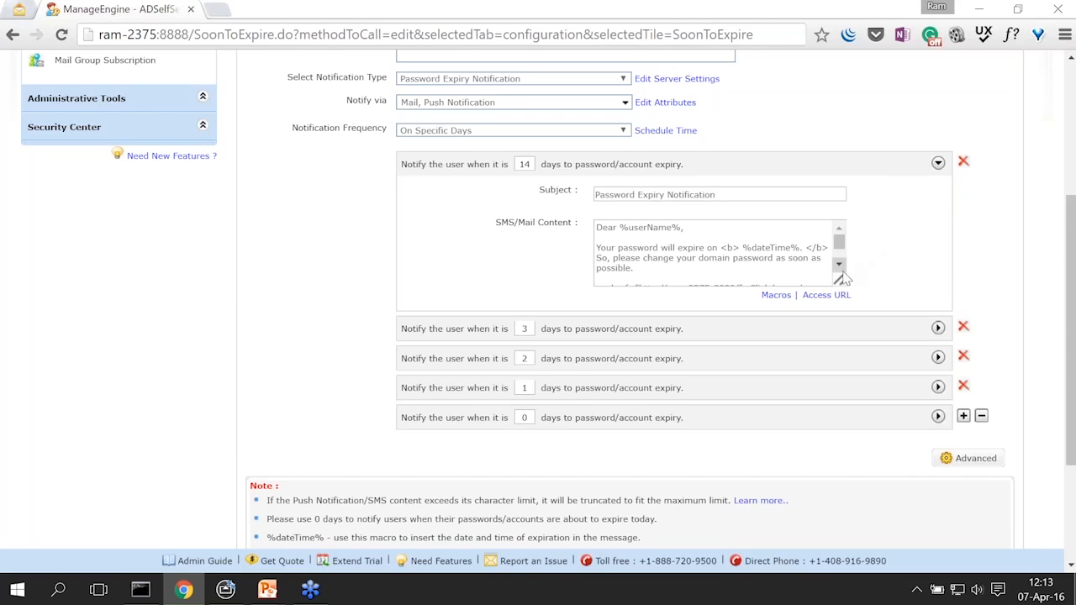
left_click_drag(844, 284, 903, 312)
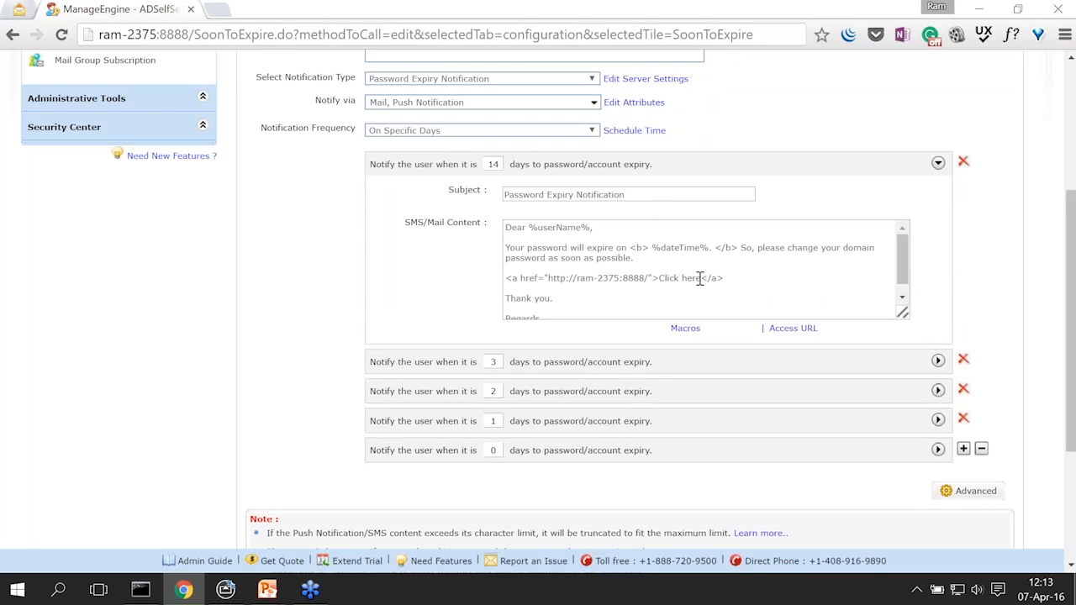
left_click(726, 278)
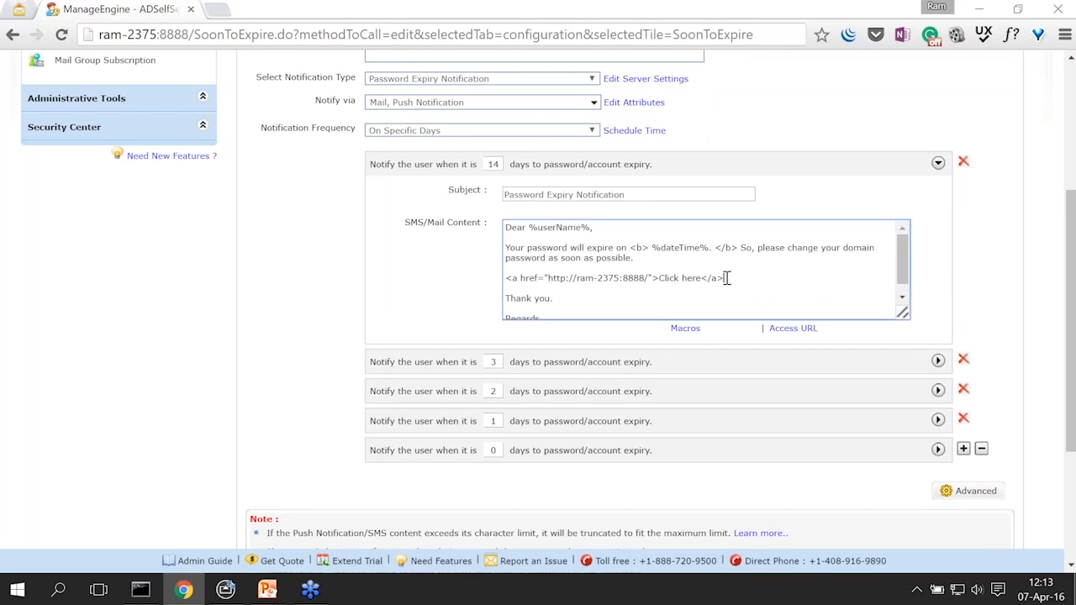
left_click_drag(718, 279, 508, 283)
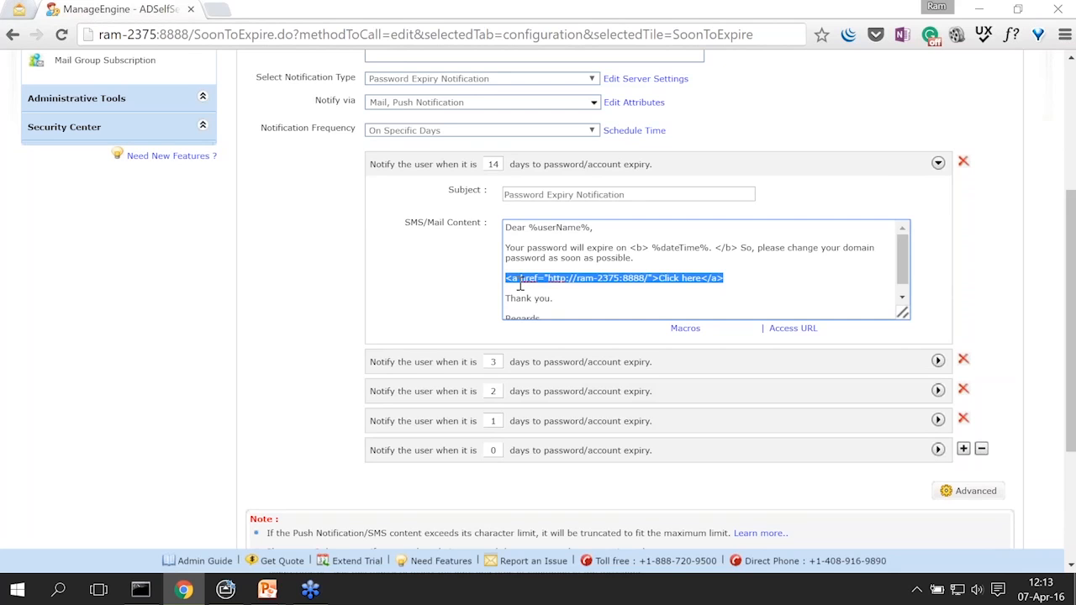
Step: Expand and enlarge the 3-day reminder message, highlight its reminder wording, then collapse it
left_click(937, 362)
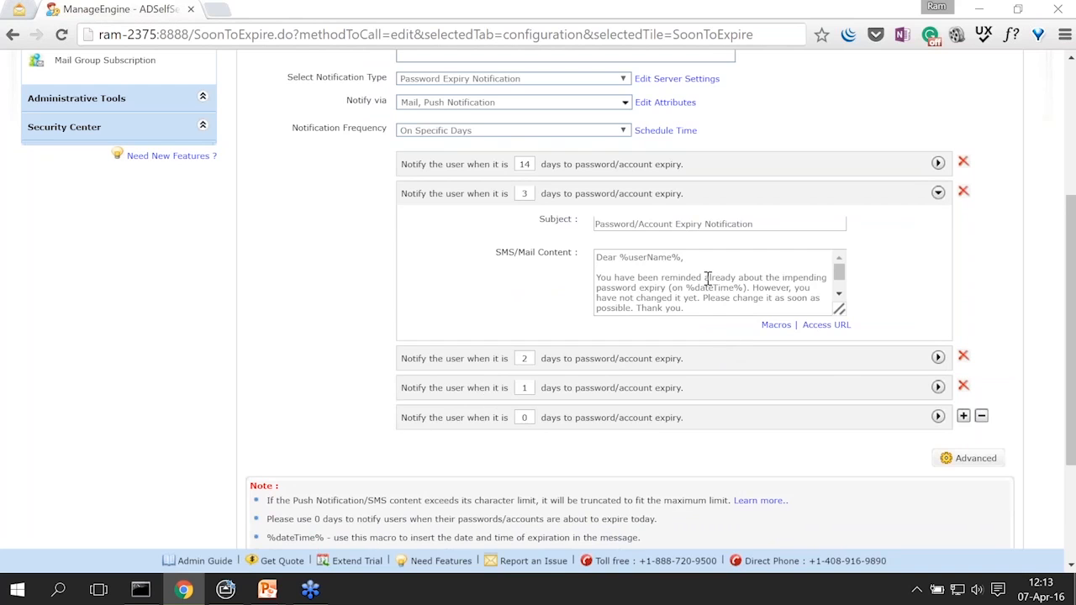
left_click_drag(844, 313, 916, 345)
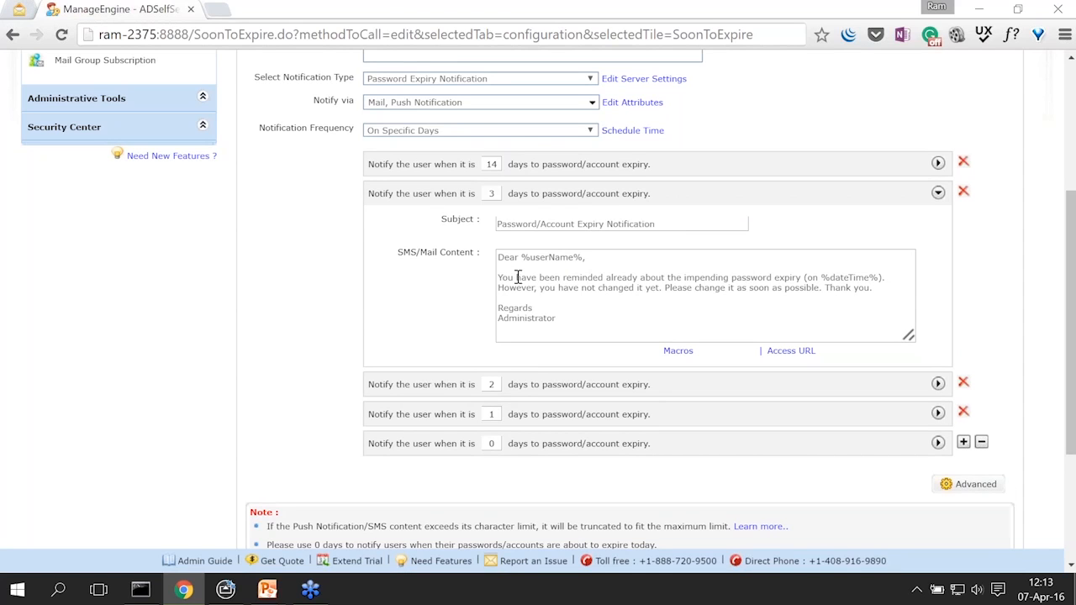
left_click_drag(500, 278, 799, 282)
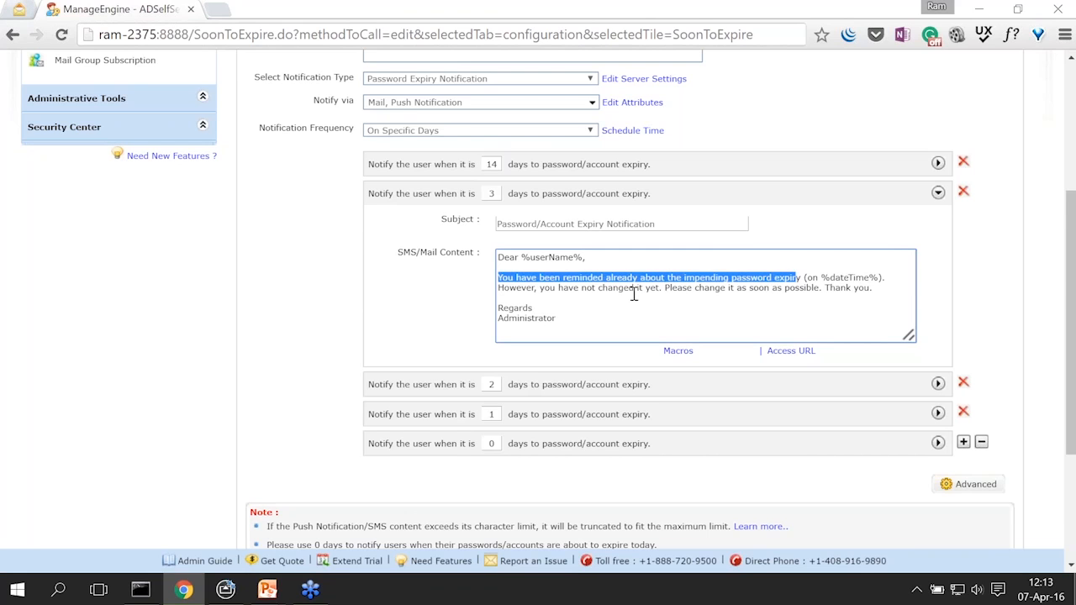
left_click_drag(538, 289, 666, 290)
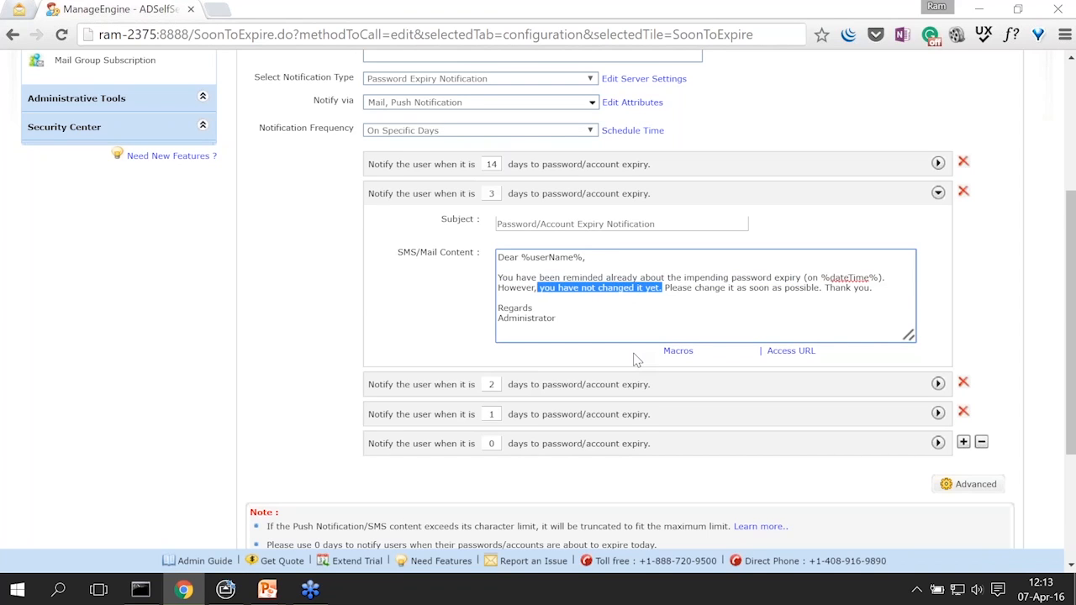
left_click(938, 194)
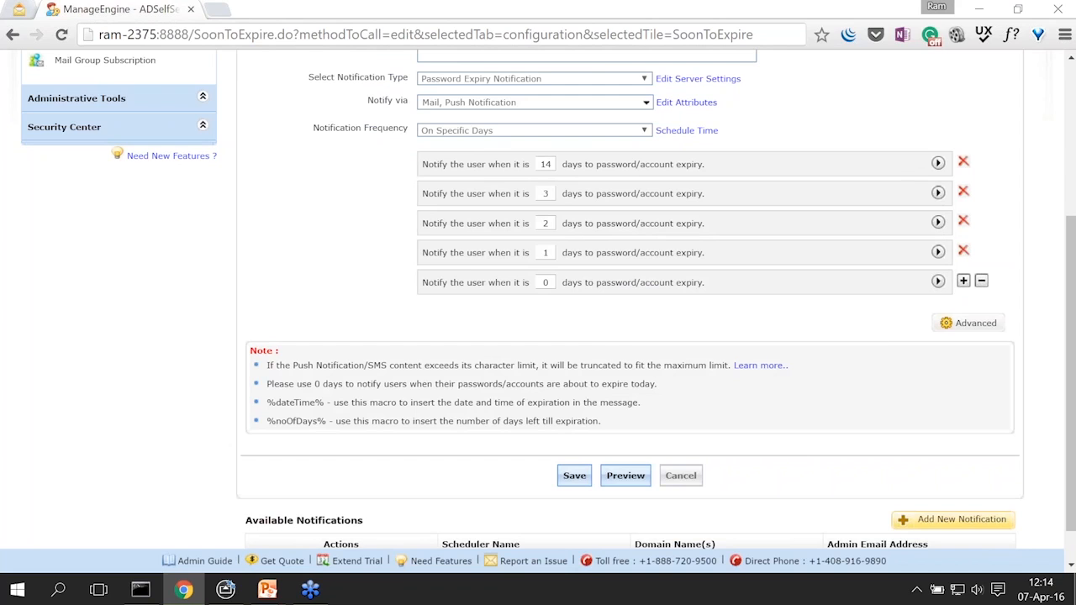
Step: Enlarge and review the 0-day reminder message, then save the soon-to-expire schedule
left_click(938, 283)
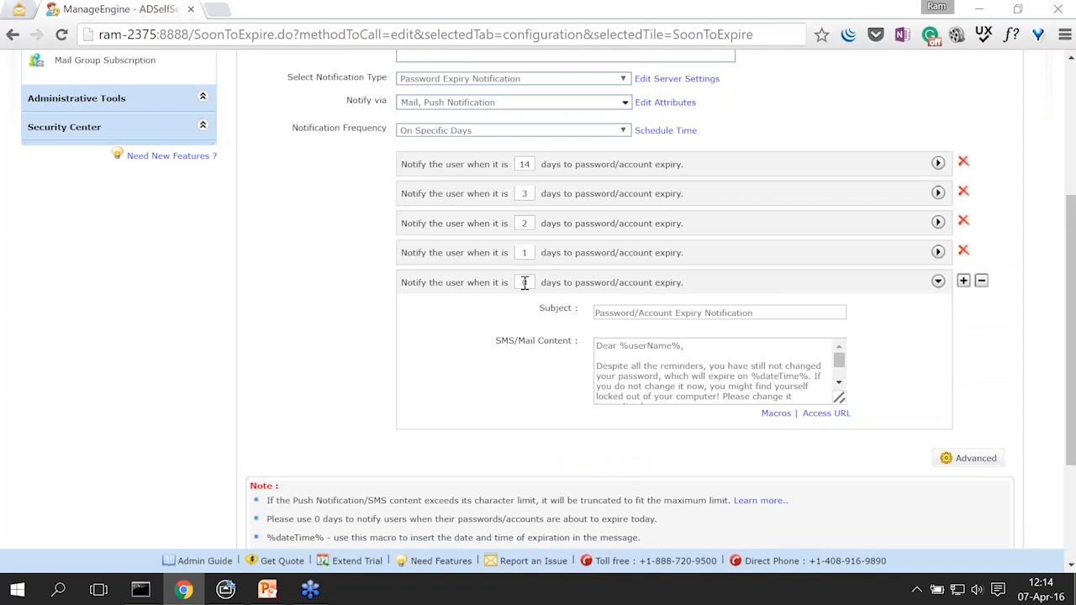
left_click_drag(840, 401, 925, 429)
left_click(716, 389)
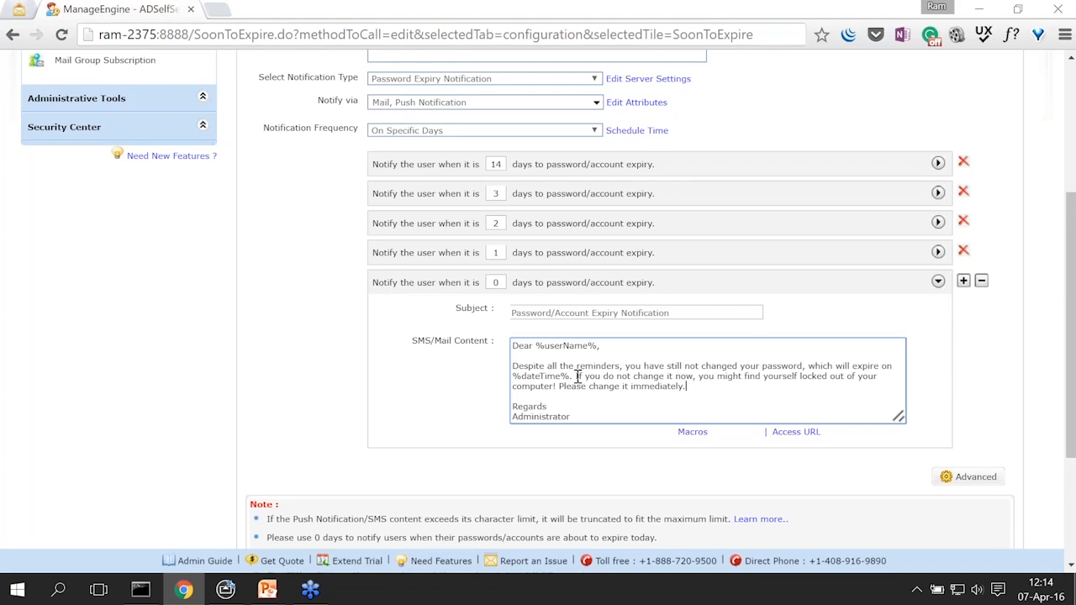
left_click_drag(623, 368, 729, 385)
left_click(699, 386)
scroll(471, 389, "down", 3)
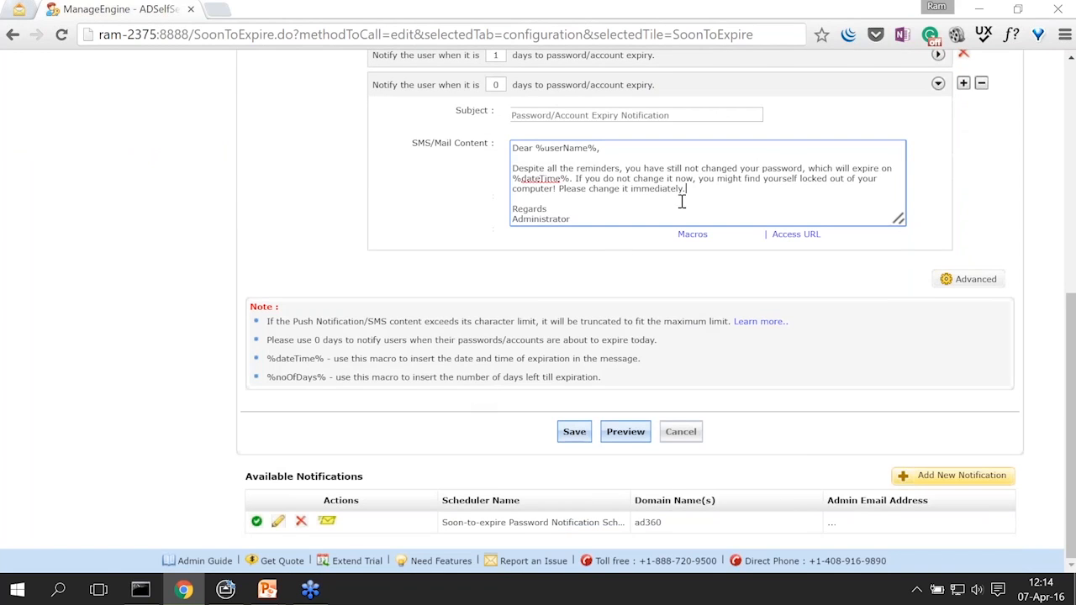
left_click(575, 431)
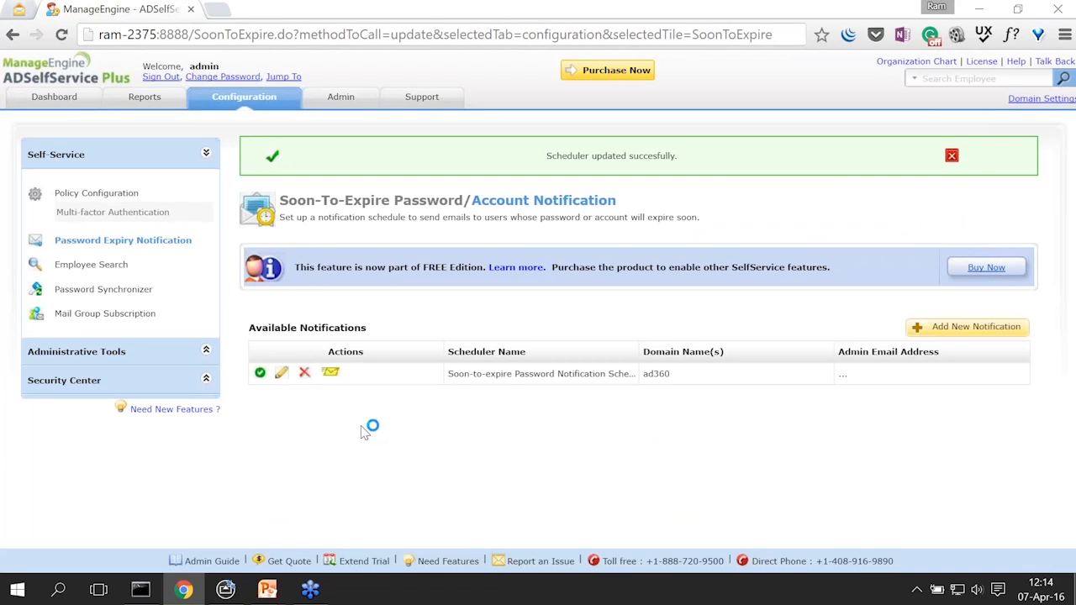
Step: Dismiss the scheduler-updated banner, glance at the Topics slide, and return to ADSelfService Plus
left_click(951, 158)
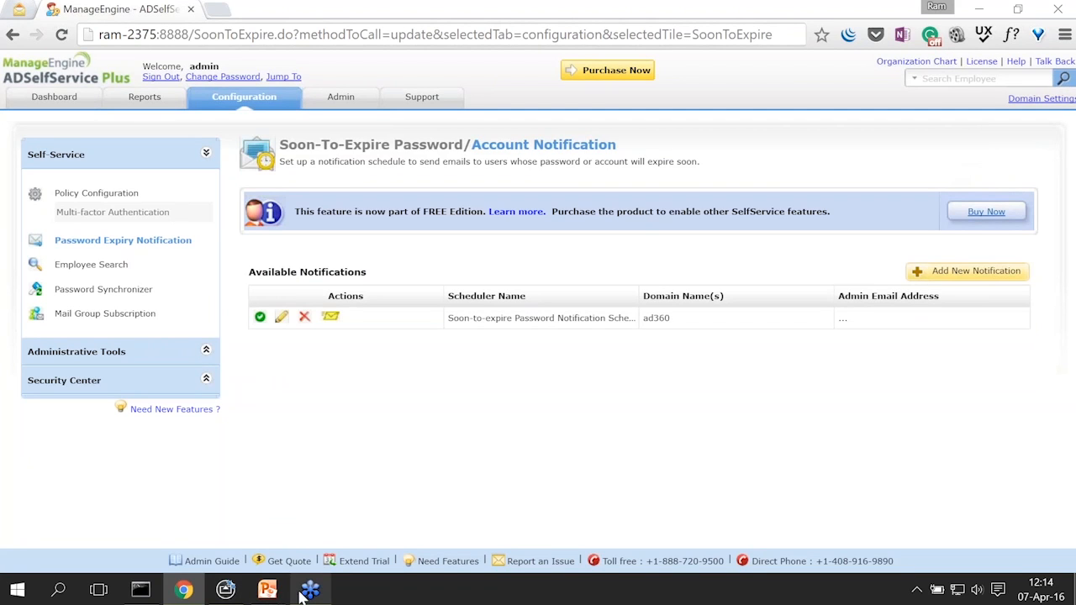
left_click(360, 517)
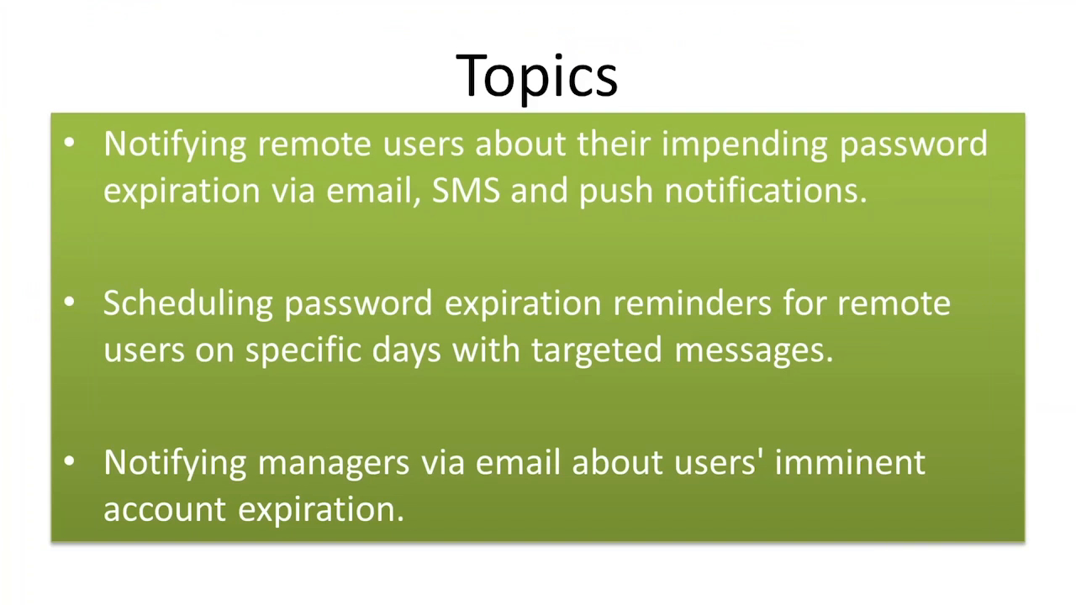
key("super+Tab")
left_click(557, 175)
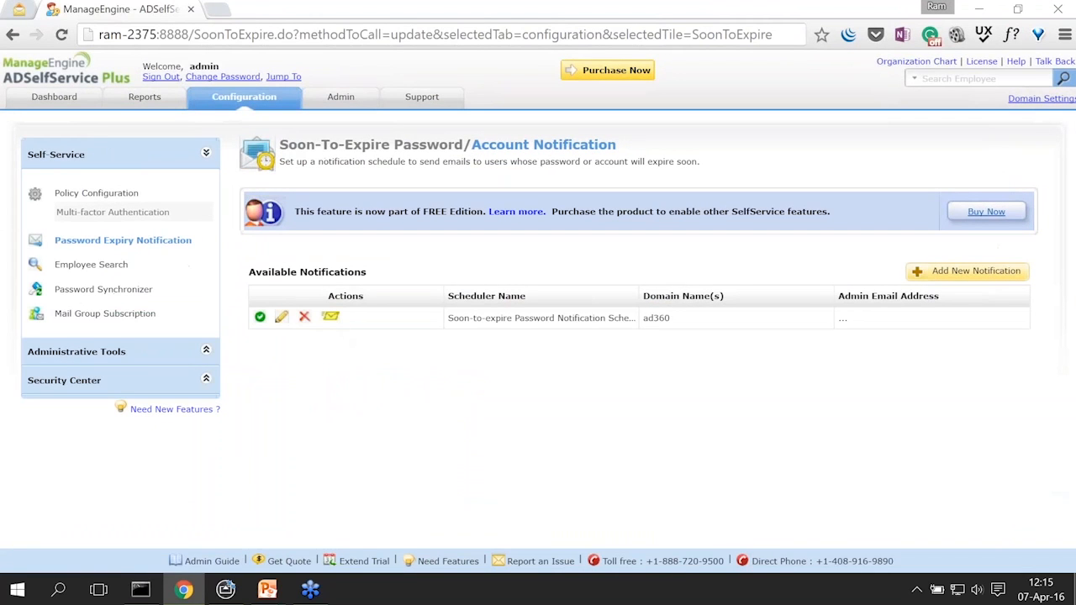
Step: Start a new schedule named 'Account expiry notification' and include the AD360 domain
left_click(983, 274)
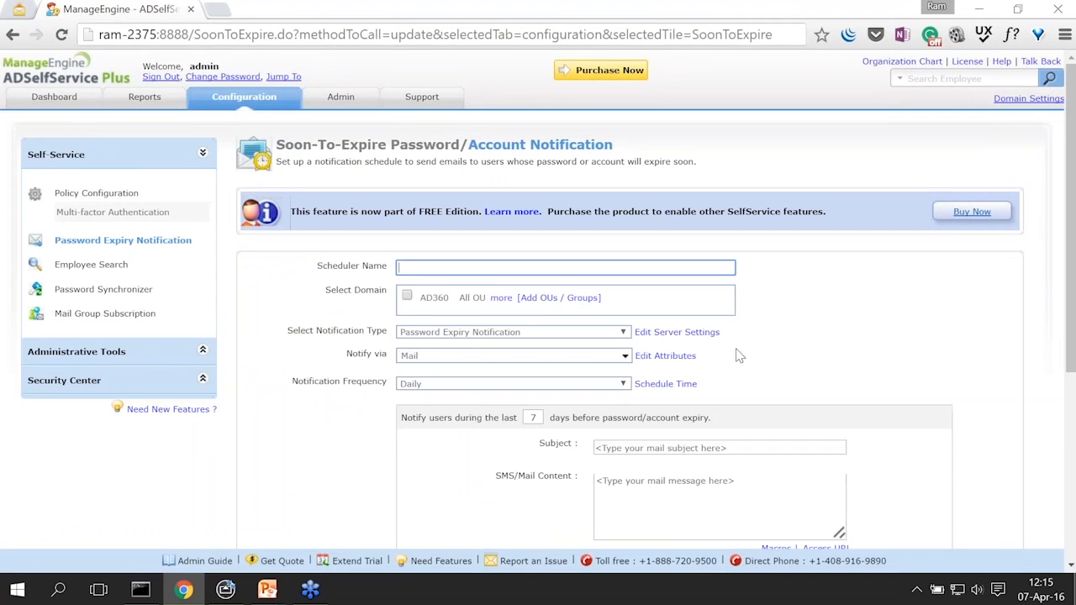
type("Account expiry notification")
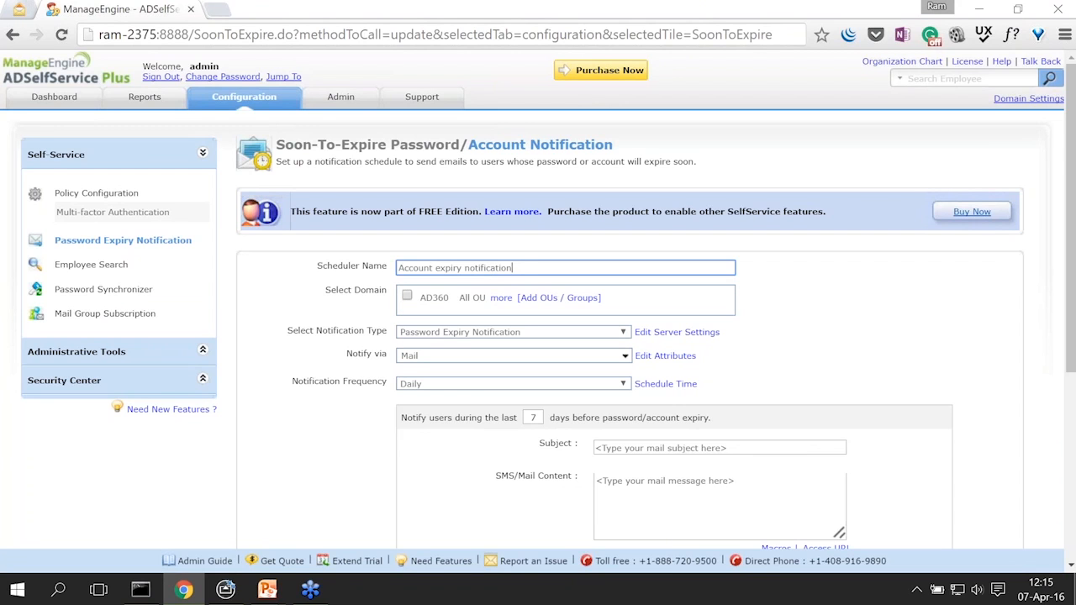
left_click(407, 296)
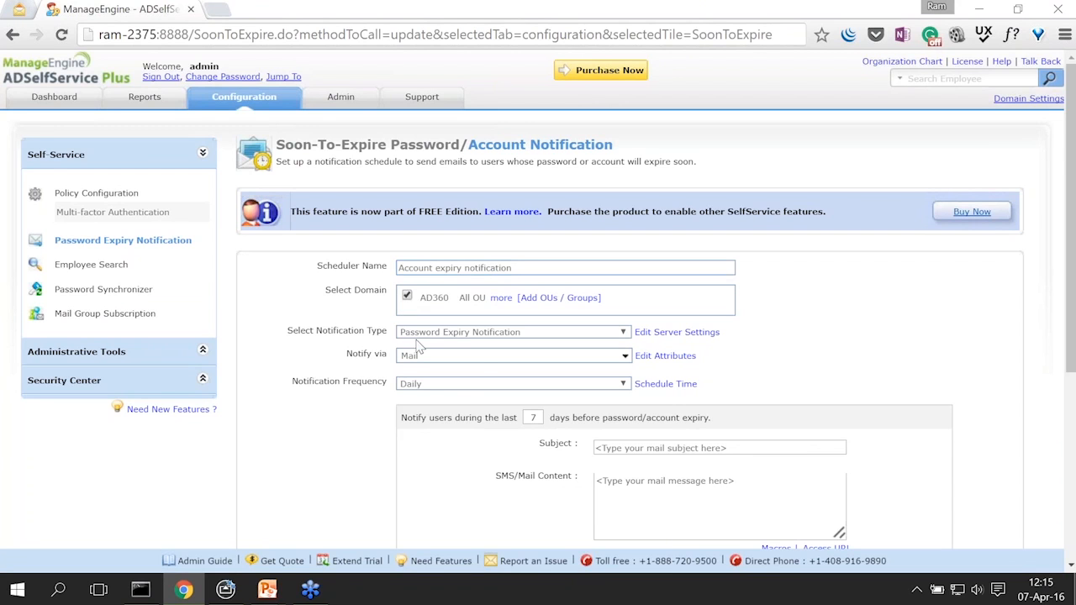
Step: Limit the AD360 OU selection to only ram2 and ram
left_click(549, 301)
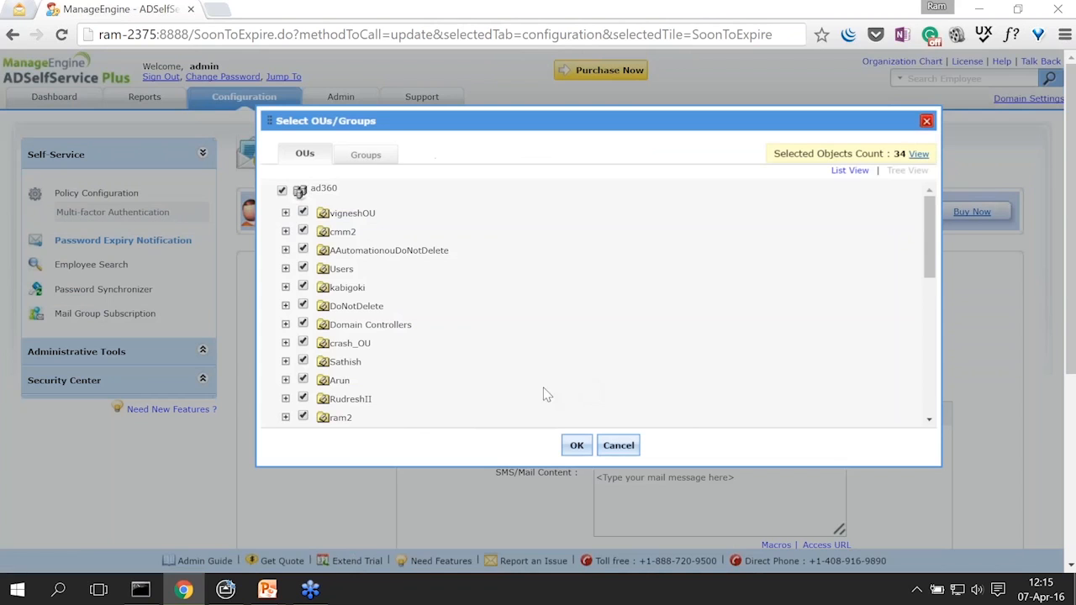
left_click(283, 192)
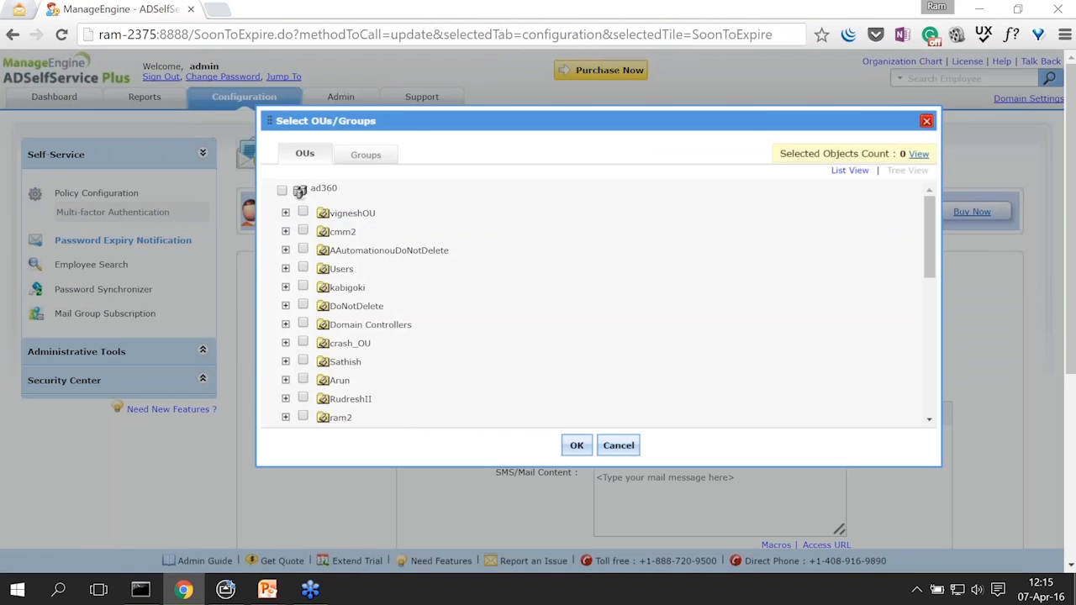
scroll(309, 252, "down", 2)
left_click(303, 248)
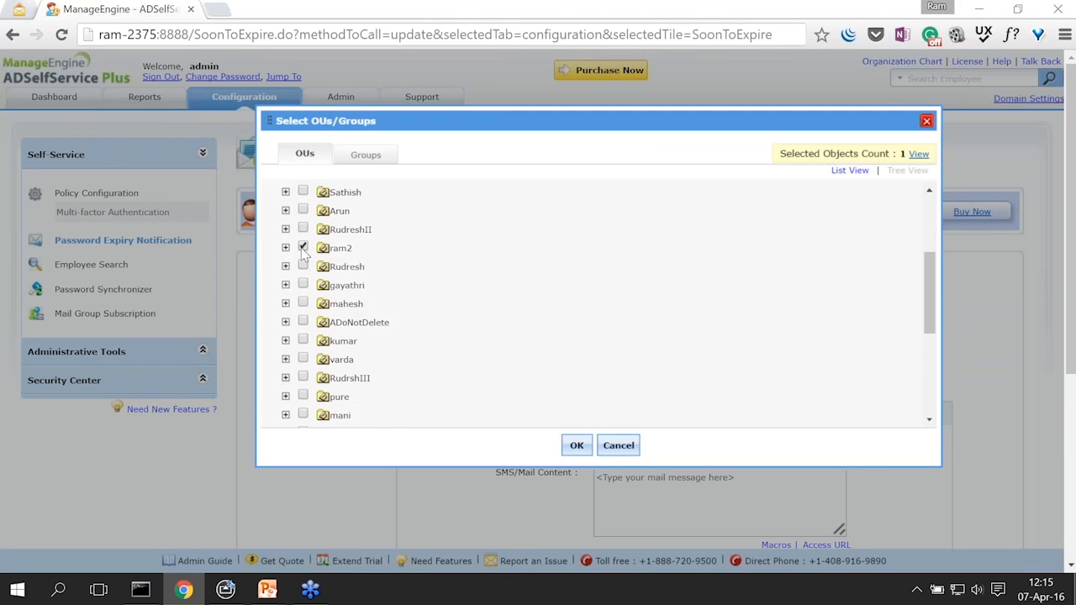
scroll(326, 353, "down", 1)
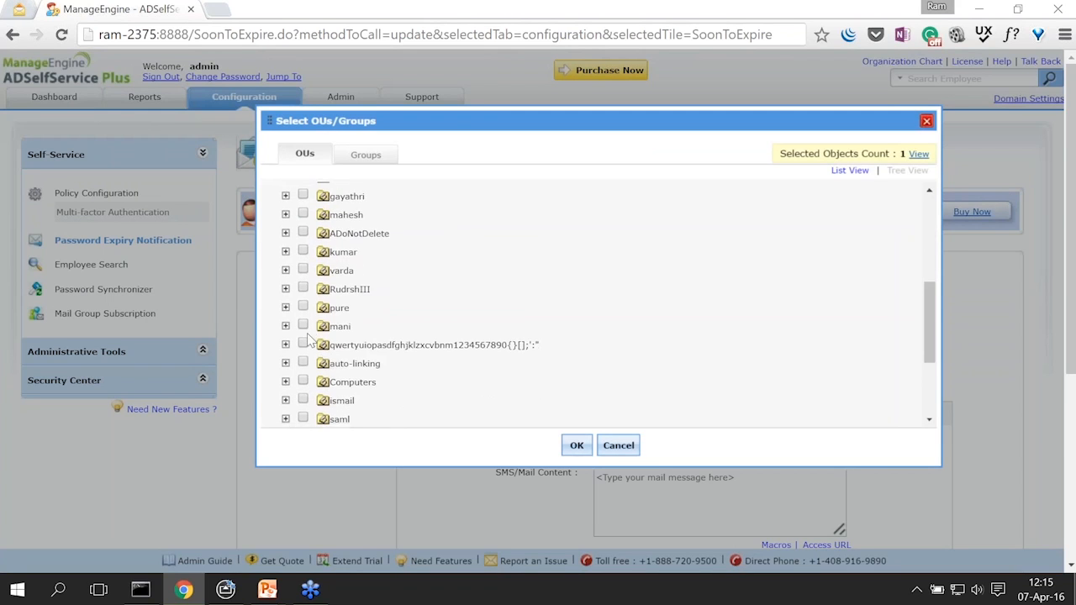
scroll(309, 338, "down", 2)
left_click(303, 380)
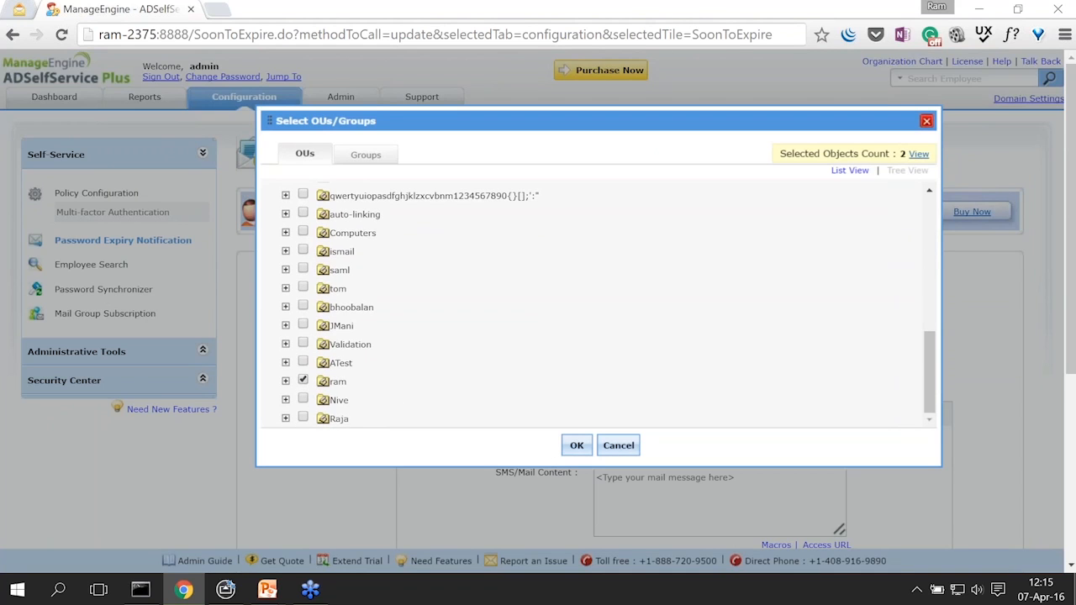
left_click(577, 446)
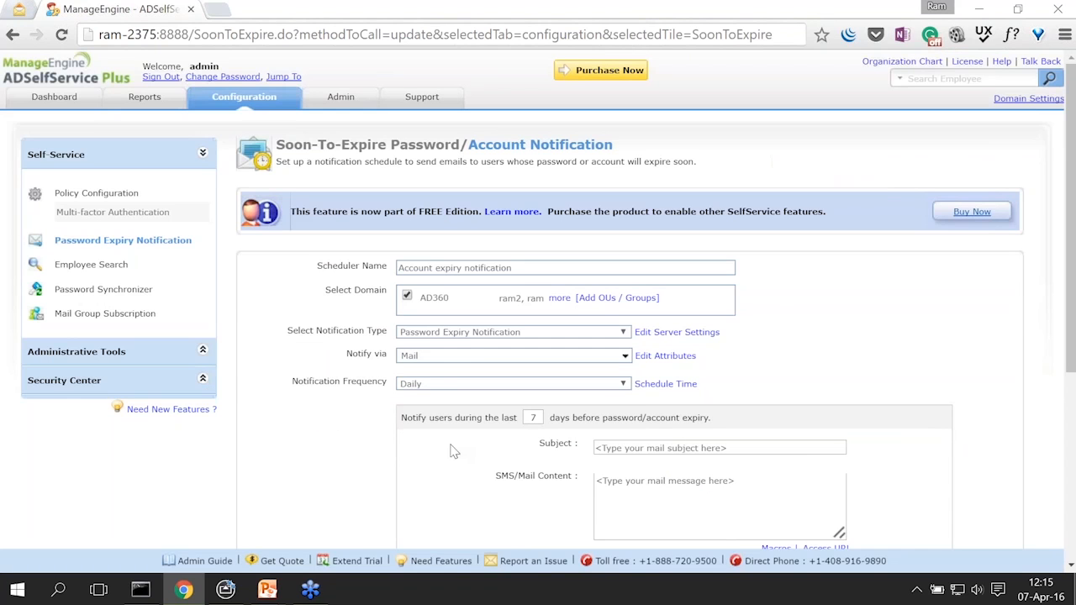
Step: Set the notification type to Account Expiry Notification and try adding SMS delivery
left_click(475, 334)
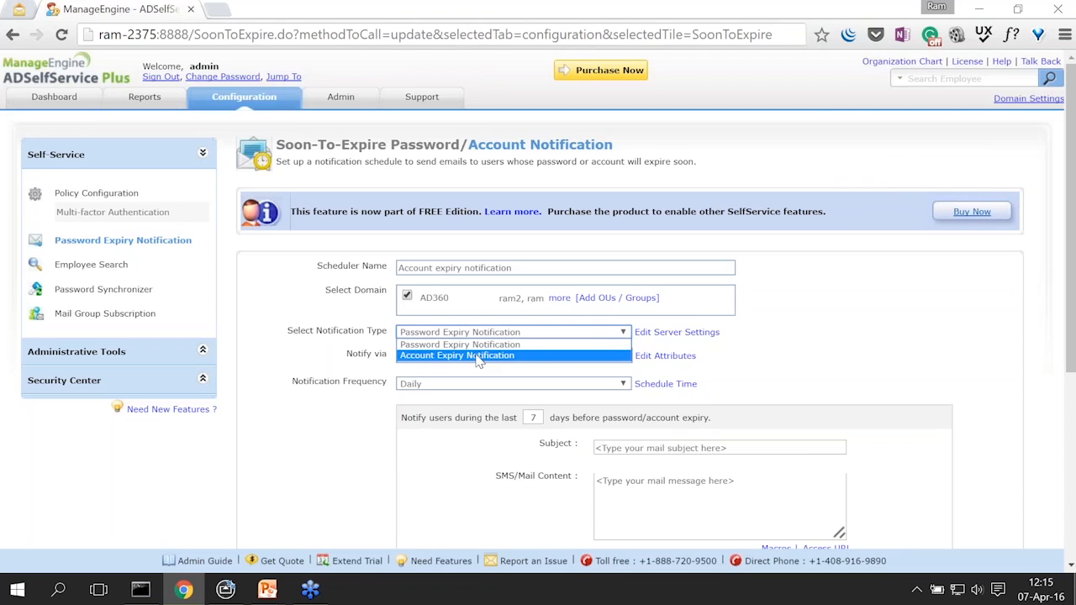
left_click(479, 356)
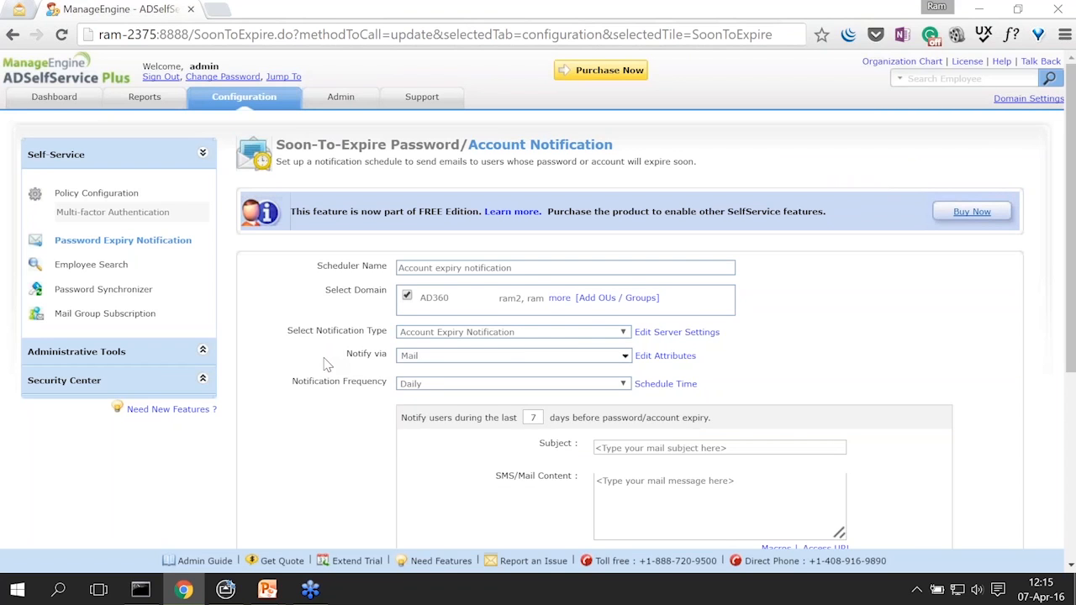
scroll(326, 364, "down", 1)
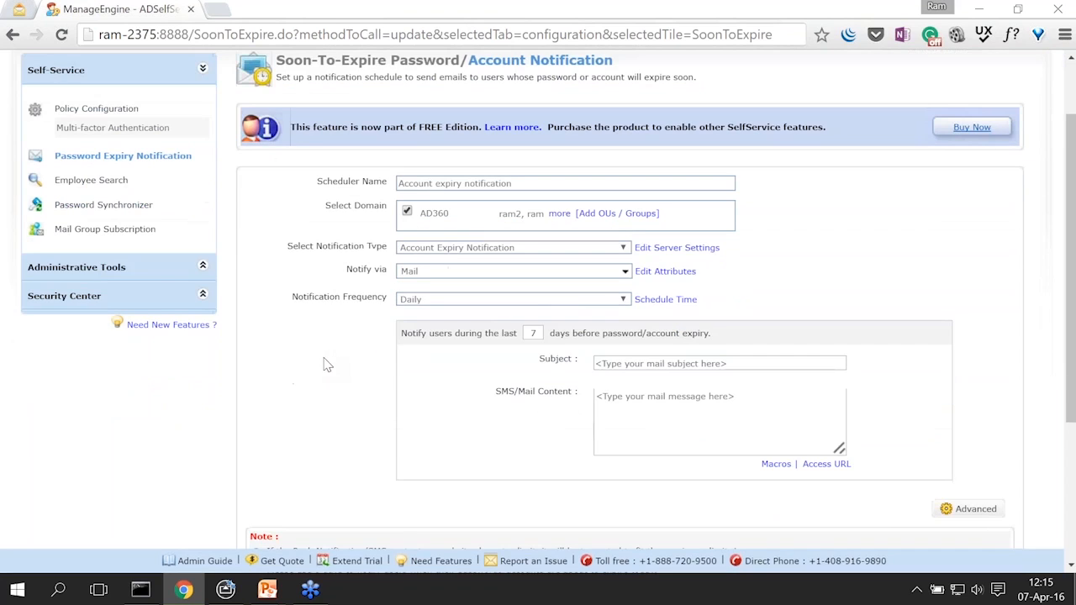
left_click(428, 280)
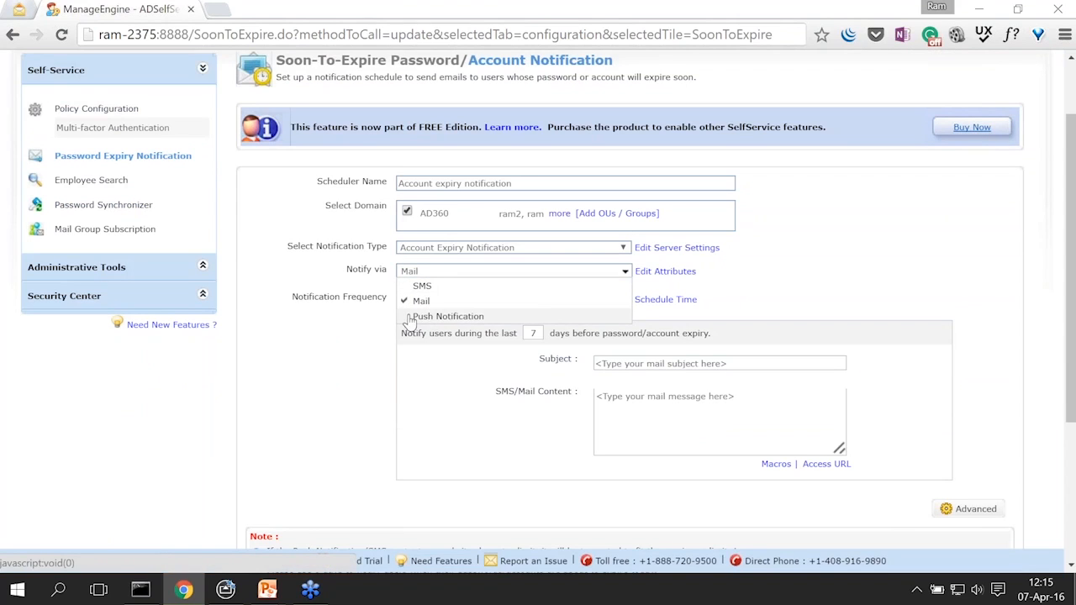
left_click(422, 286)
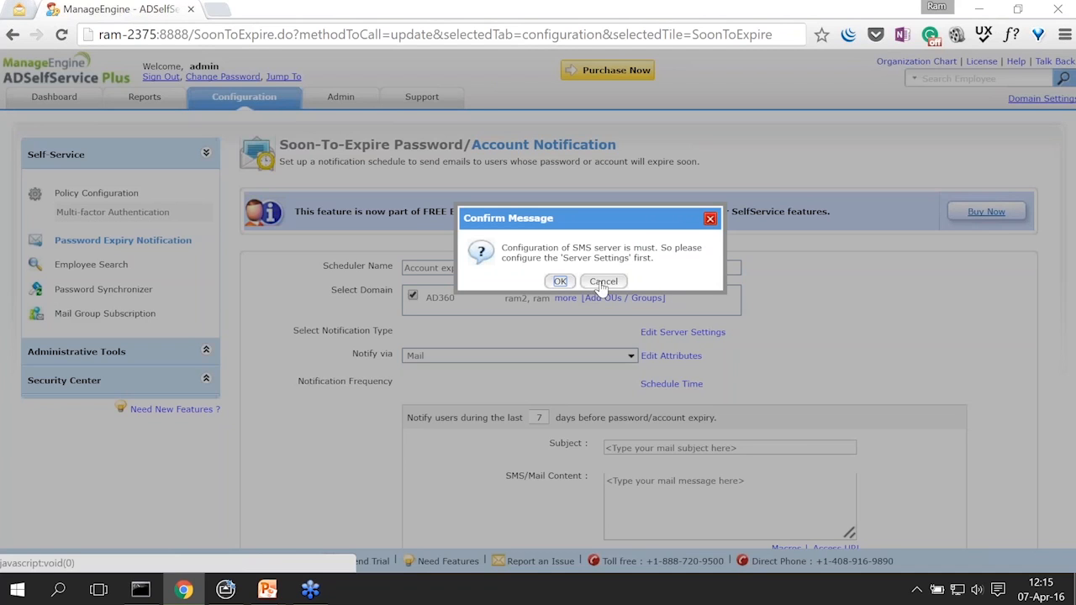
Step: Dismiss the SMS server warning and keep Mail as the only delivery channel
left_click(711, 220)
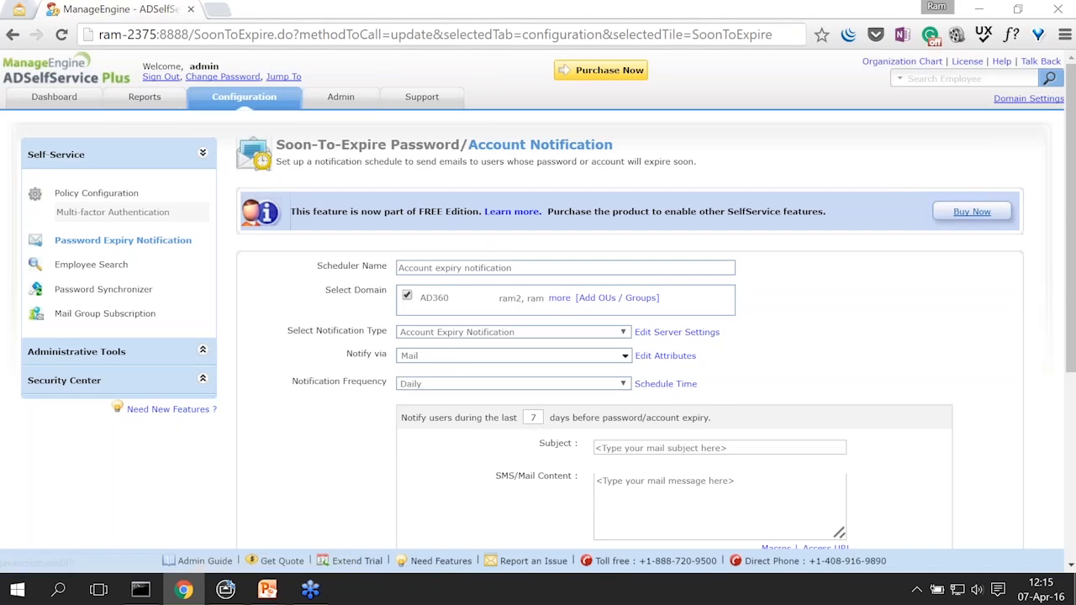
left_click(452, 358)
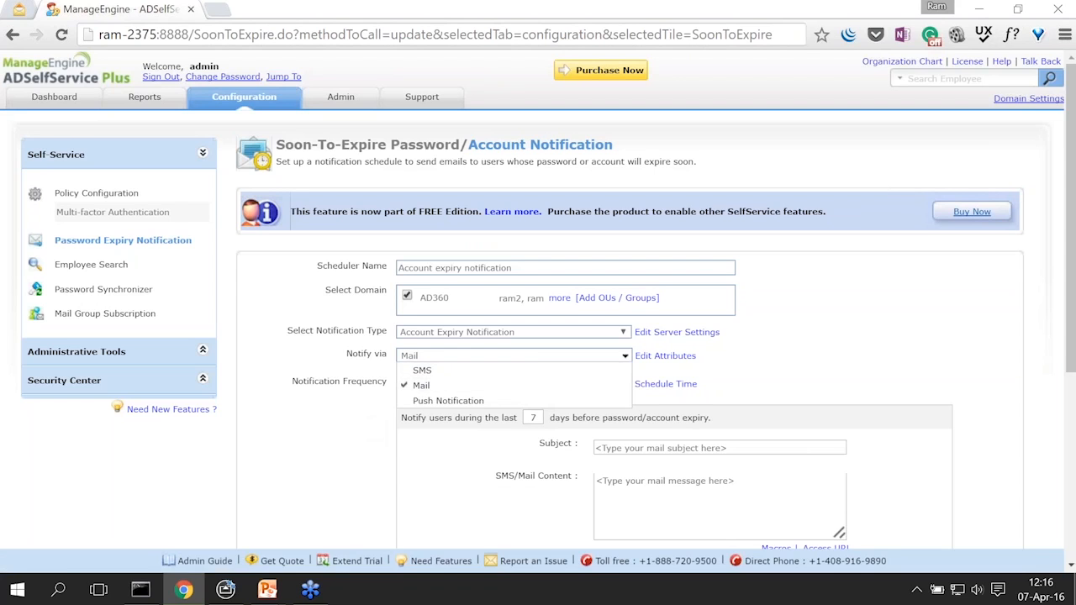
left_click(341, 437)
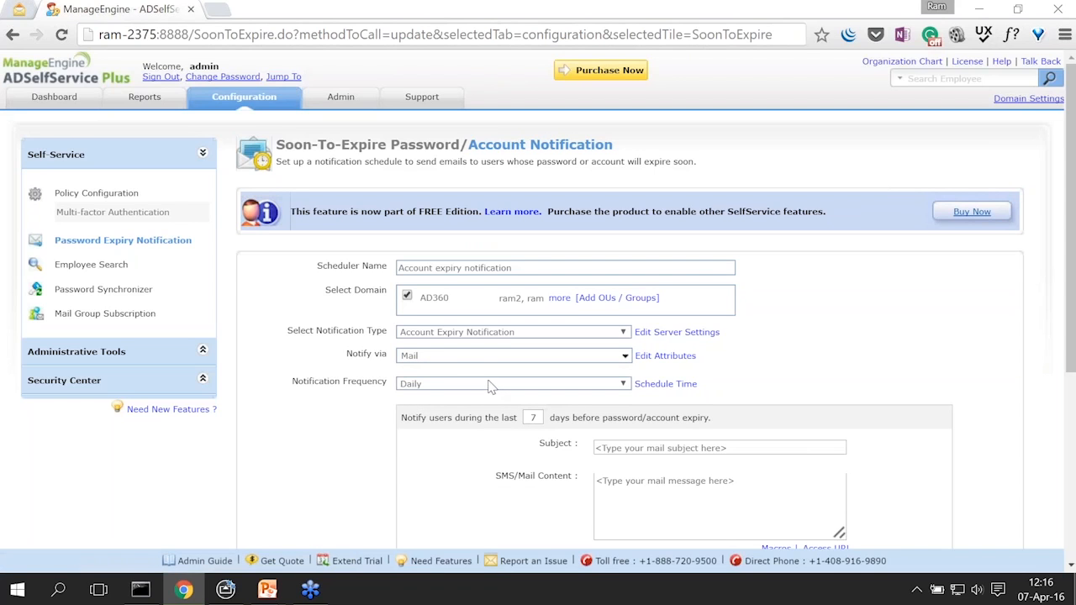
Step: Make the schedule Weekly, generated on Mondays at 10:00, and select the notice-period days
left_click(490, 389)
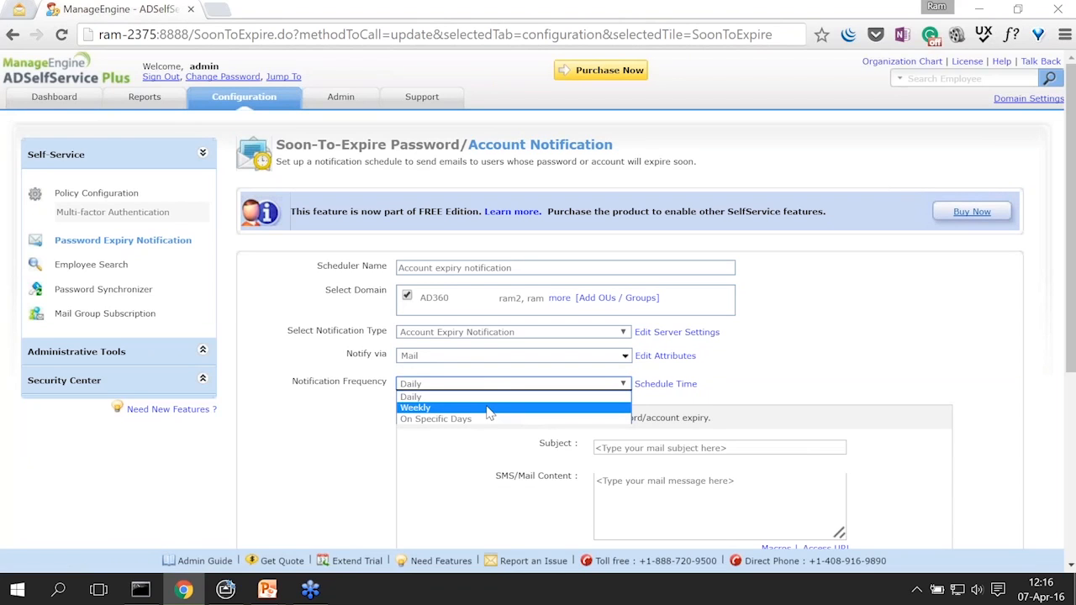
left_click(490, 408)
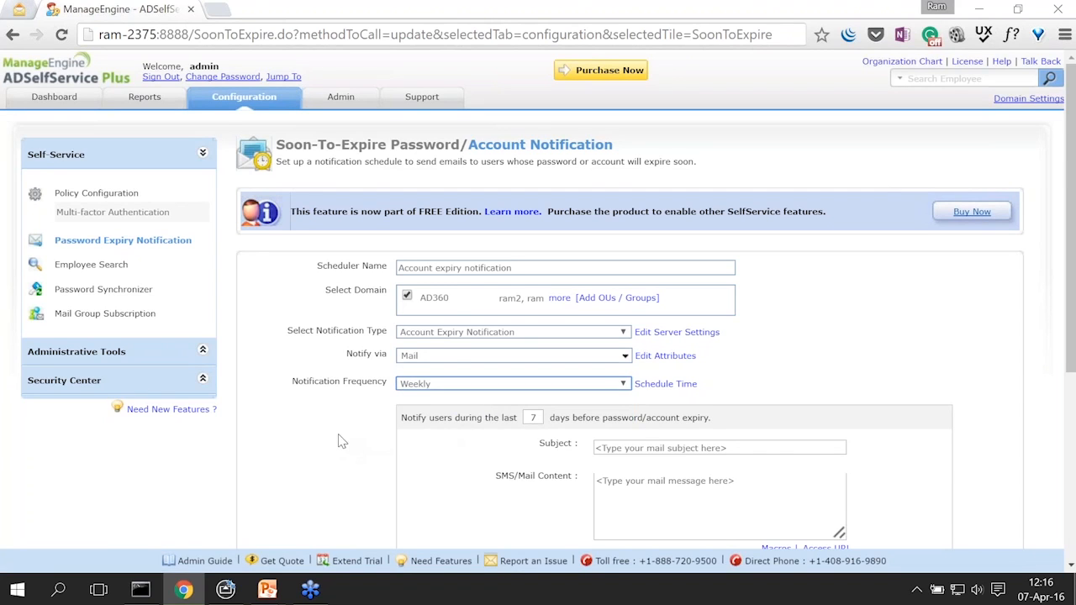
scroll(341, 441, "down", 2)
left_click(666, 215)
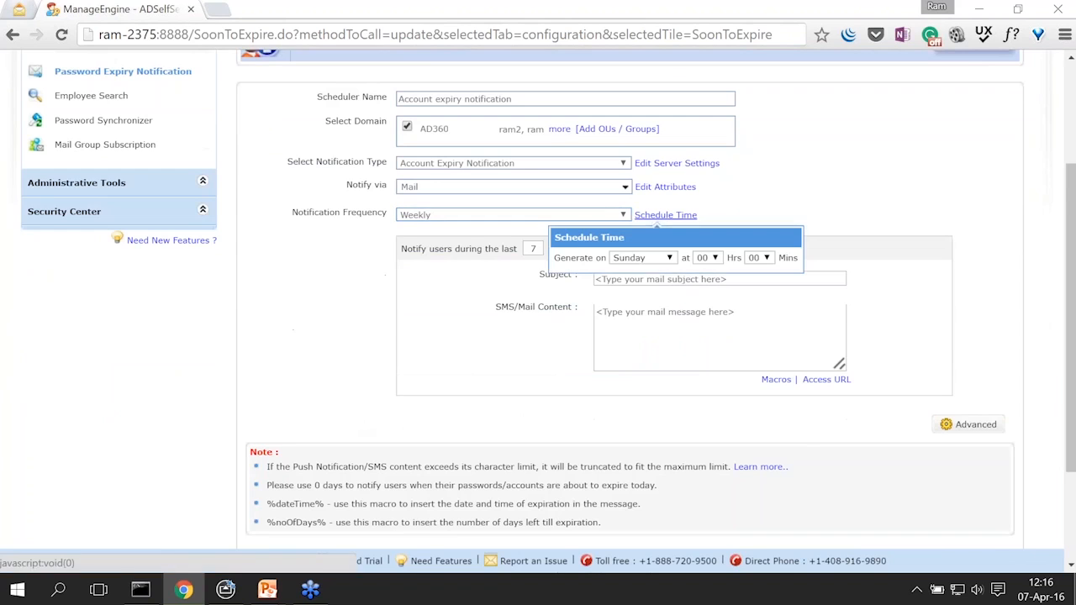
left_click(664, 259)
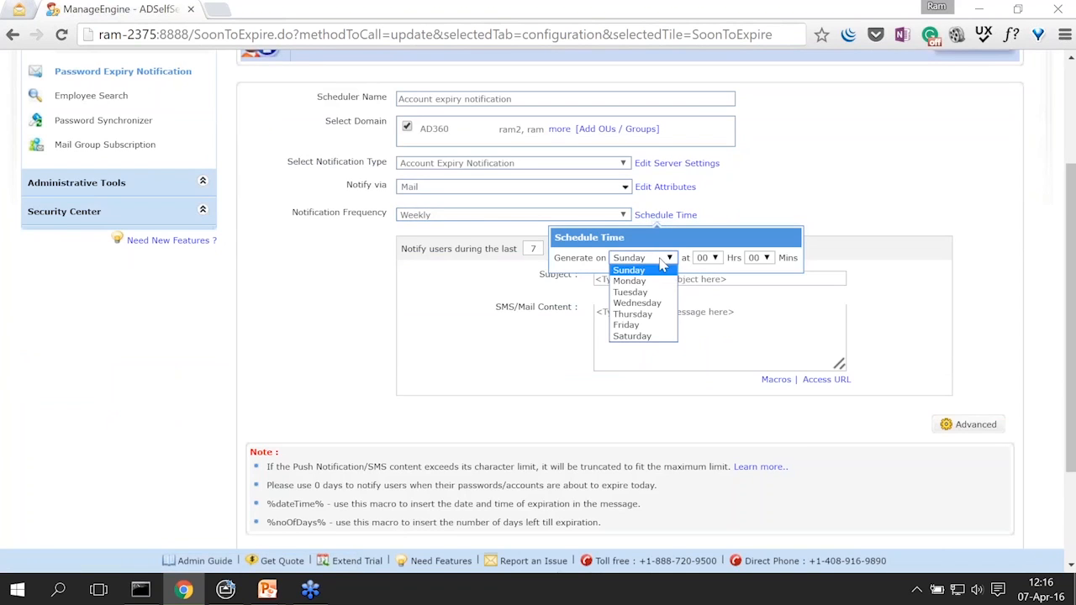
left_click(661, 283)
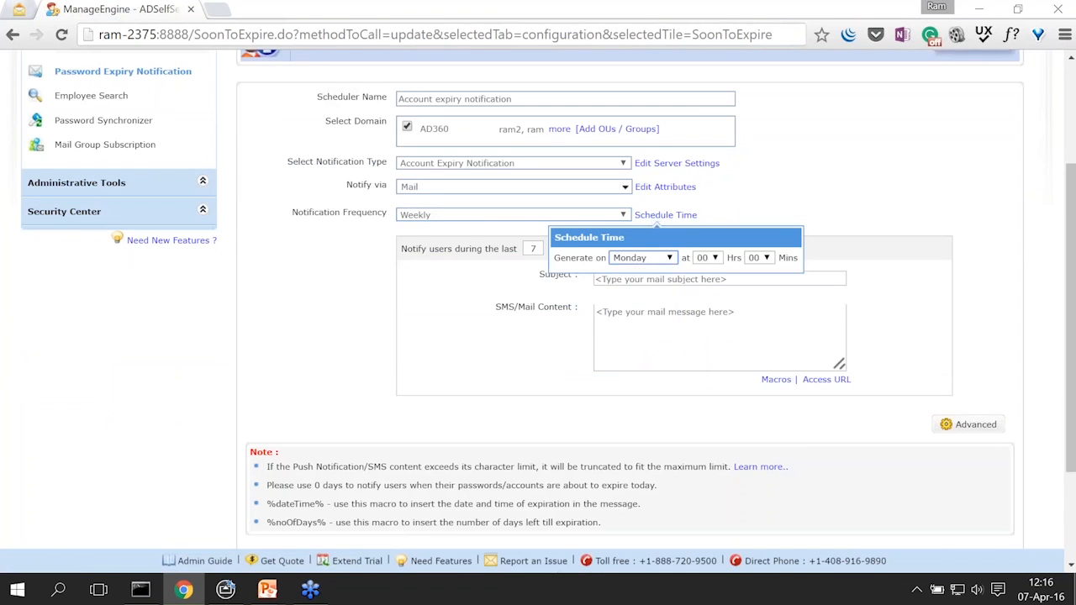
left_click(717, 260)
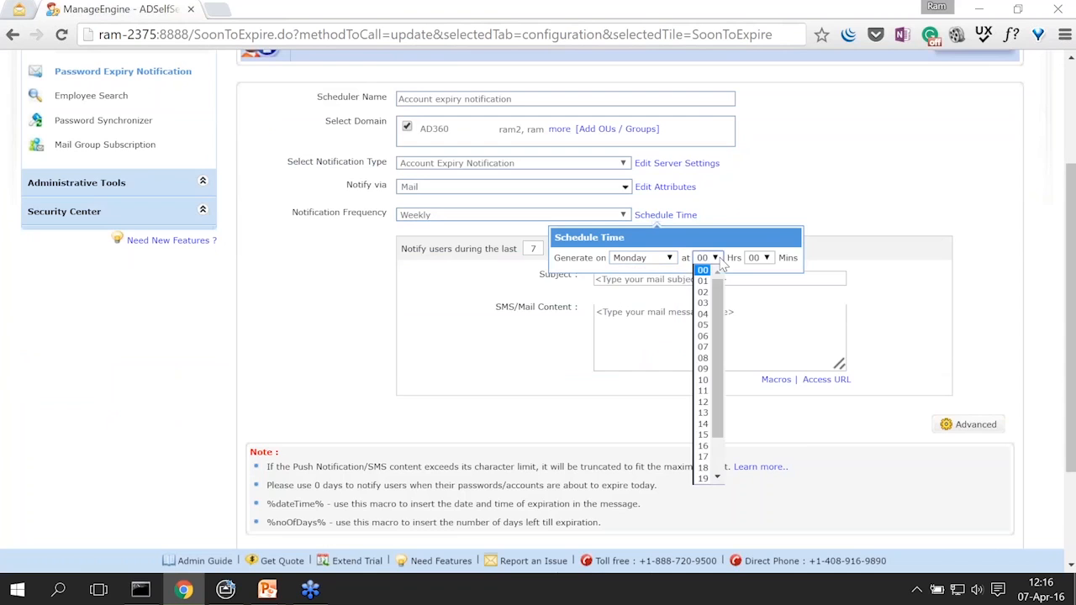
left_click(704, 379)
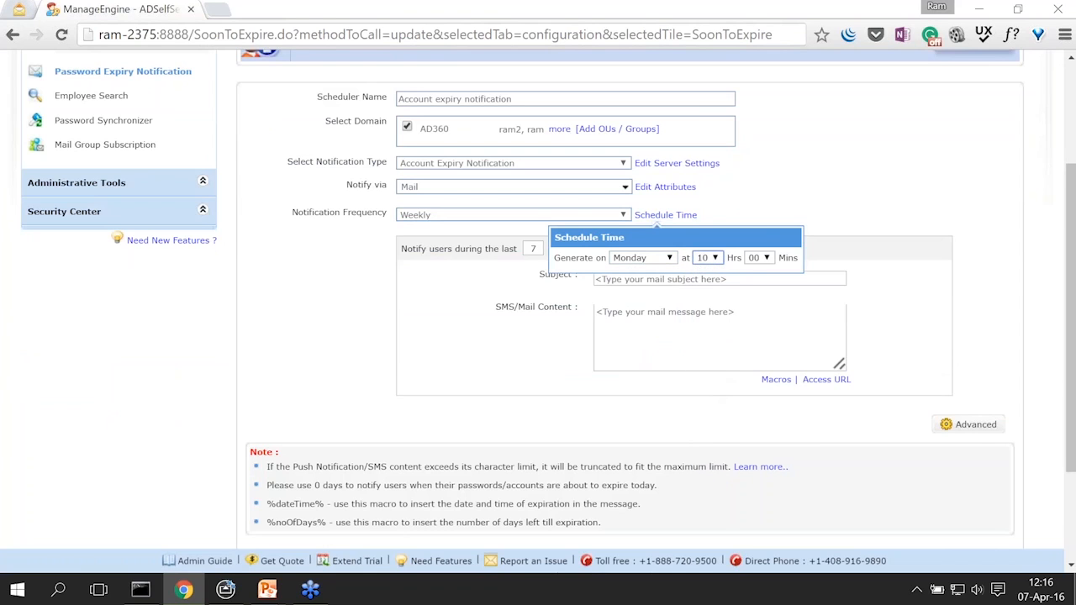
left_click(744, 211)
double_click(534, 249)
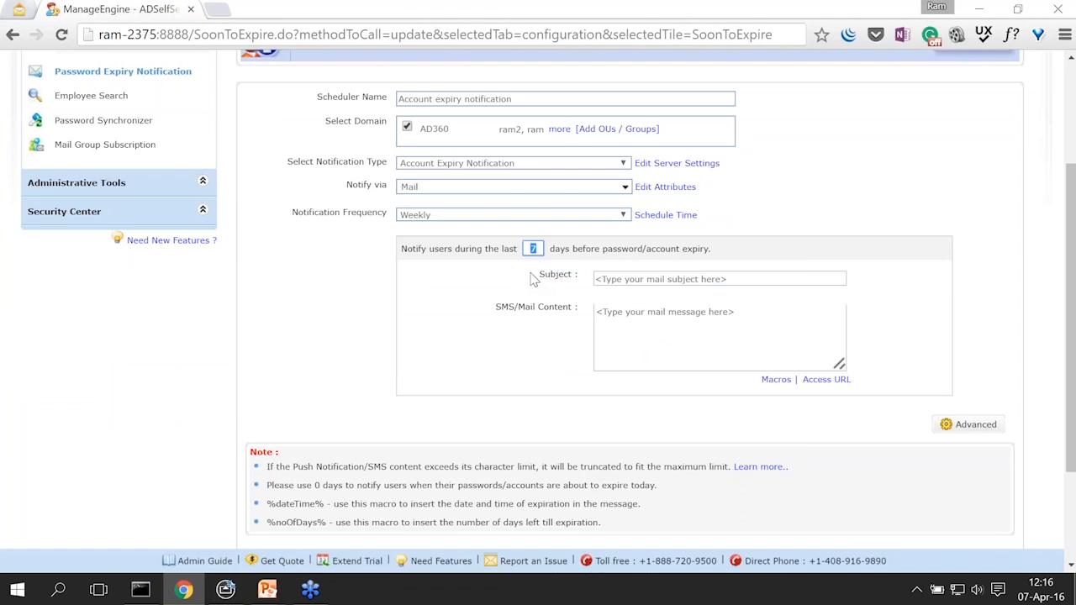
Step: Set the notice period to 10 days and the subject to 'Account Expiry Notification'
type("10")
left_click(730, 279)
type("Account")
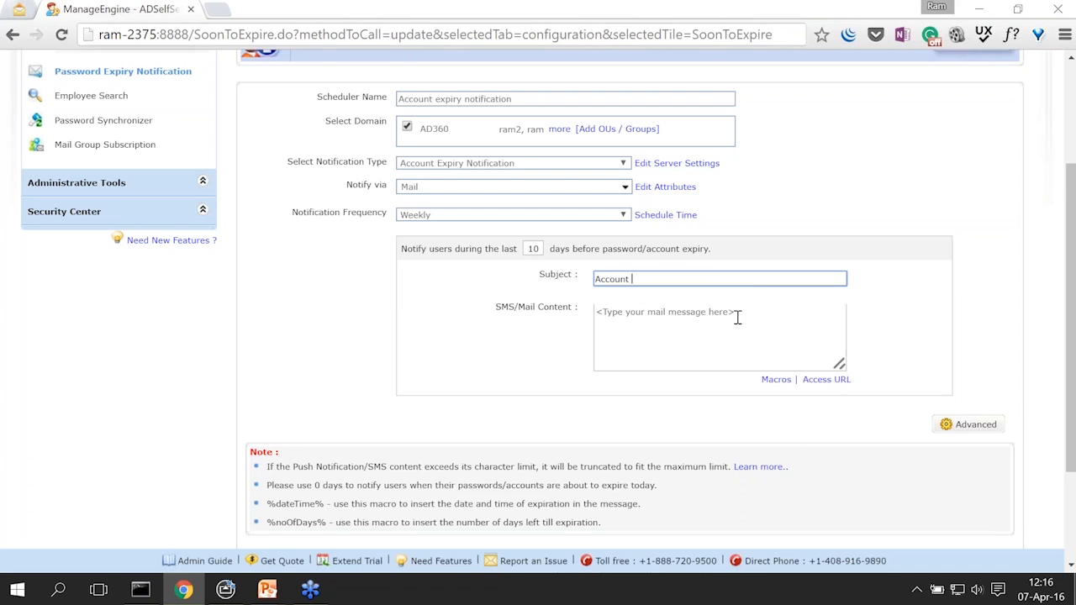
type("piry NOtifi")
key("BackSpace")
key("BackSpace")
key("BackSpace")
key("BackSpace")
key("BackSpace")
type("otification")
Step: Write the body 'Hi,', 'Your account is going to expire in %dateTime%.', signed 'Regards, Admin.'
left_click(737, 317)
type("Hi,")
key("Return")
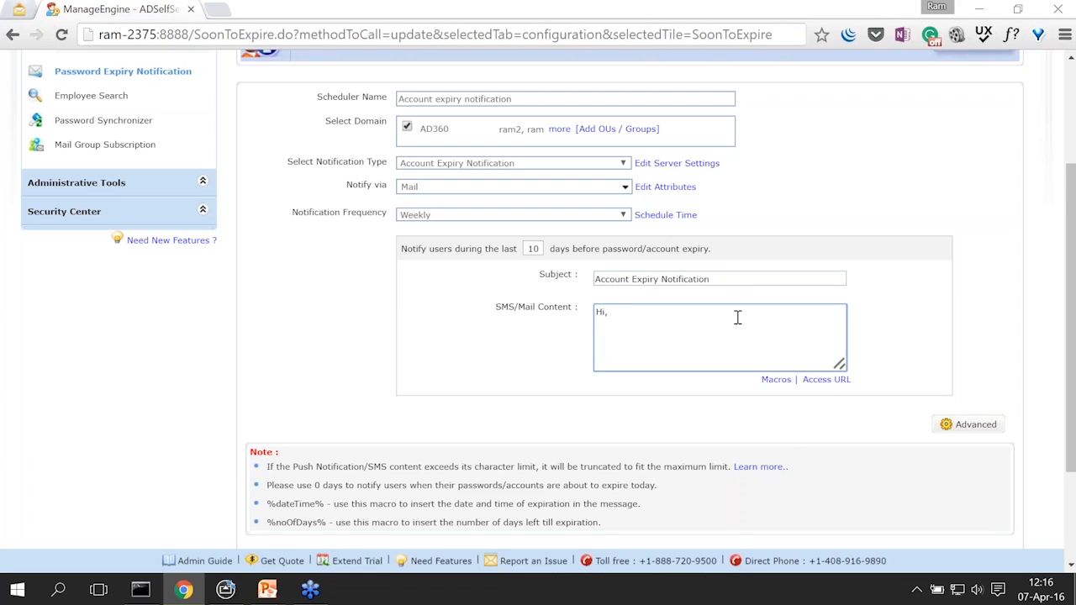
key("Return")
type("Your account is going to expire ")
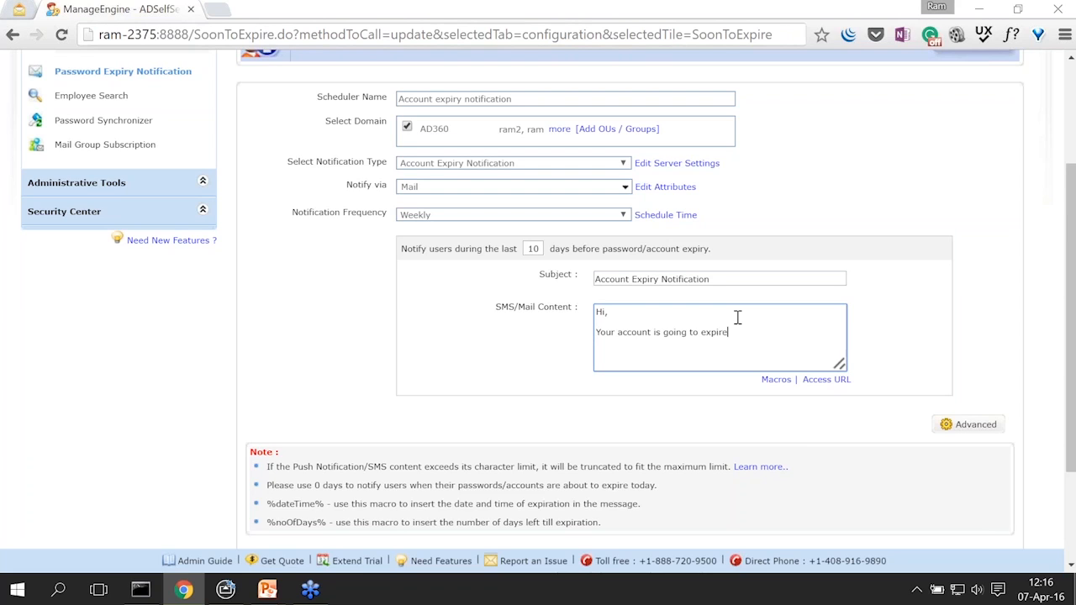
type("in %dateTime%.")
key("Return")
key("Return")
type("Regards,")
key("Return")
type("ADmin")
key("BackSpace")
key("BackSpace")
key("BackSpace")
key("BackSpace")
type("dmin.")
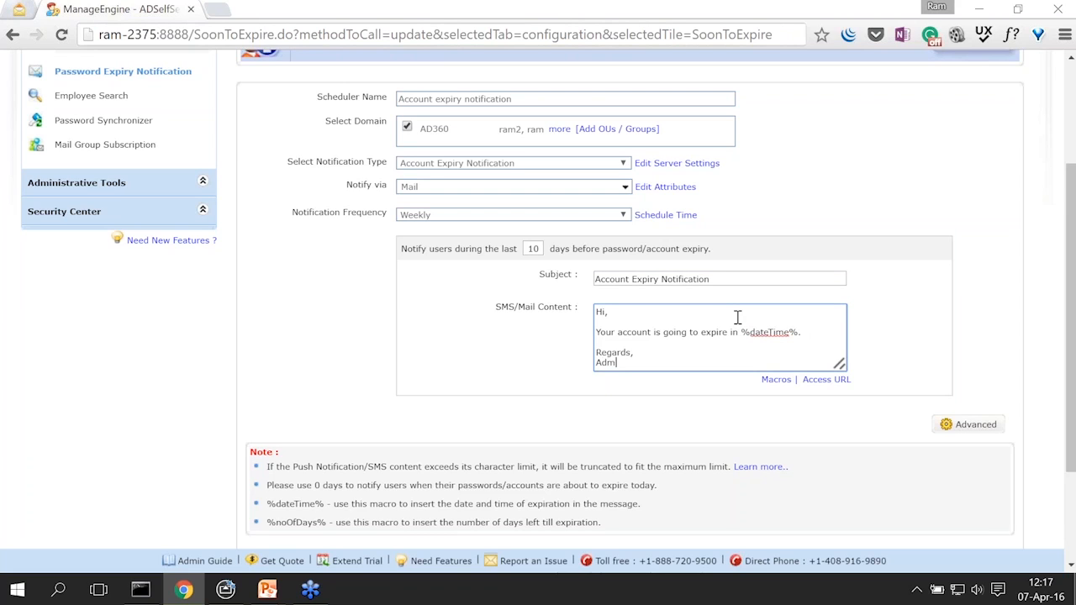
left_click(535, 360)
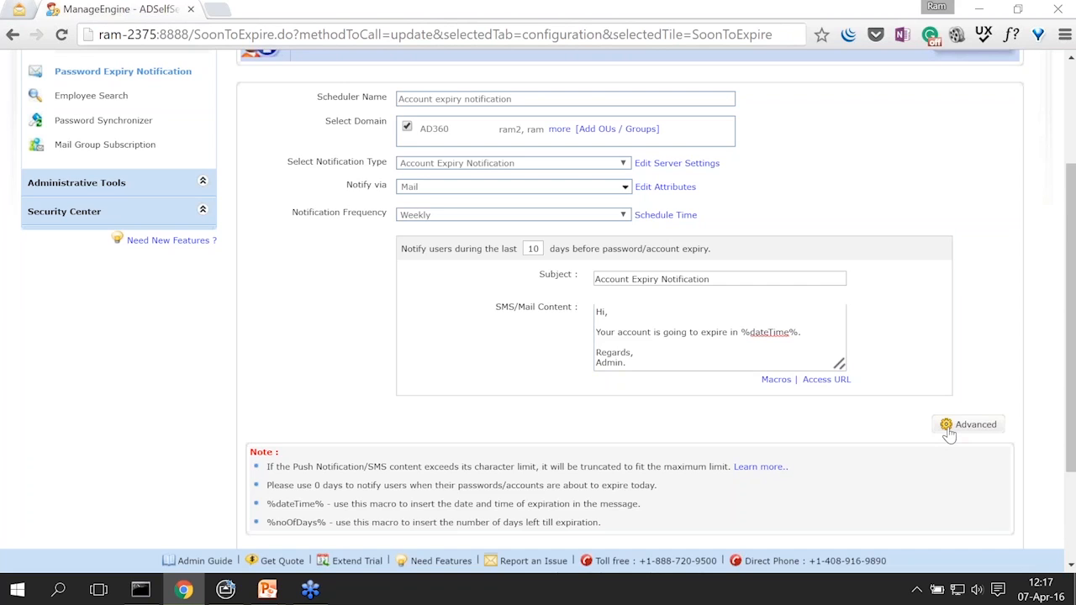
Step: In the Advanced options, enable sending notification delivery status to users' managers
left_click(948, 431)
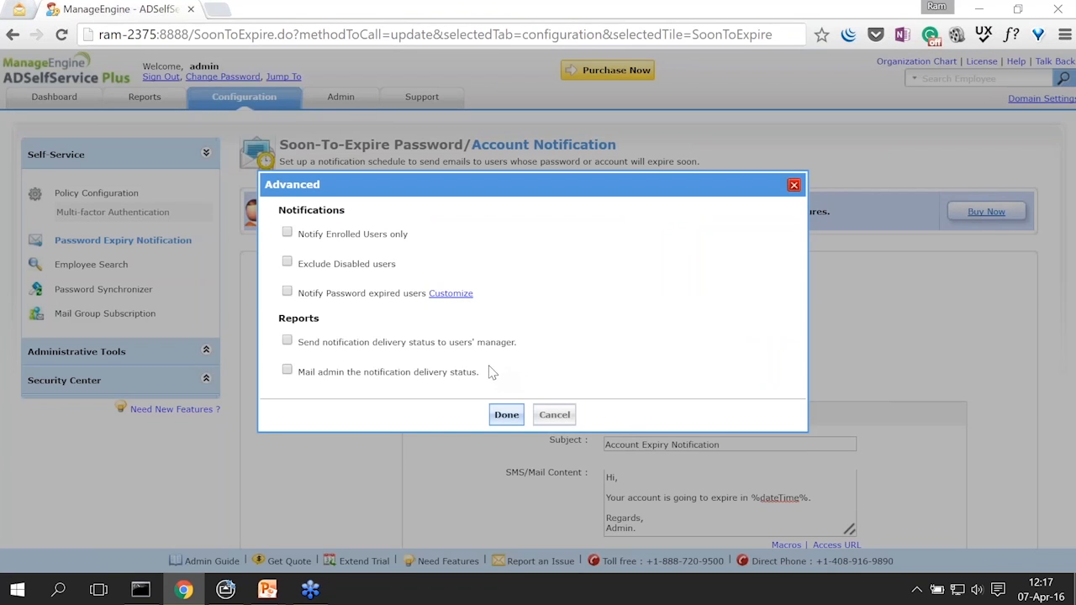
left_click(288, 341)
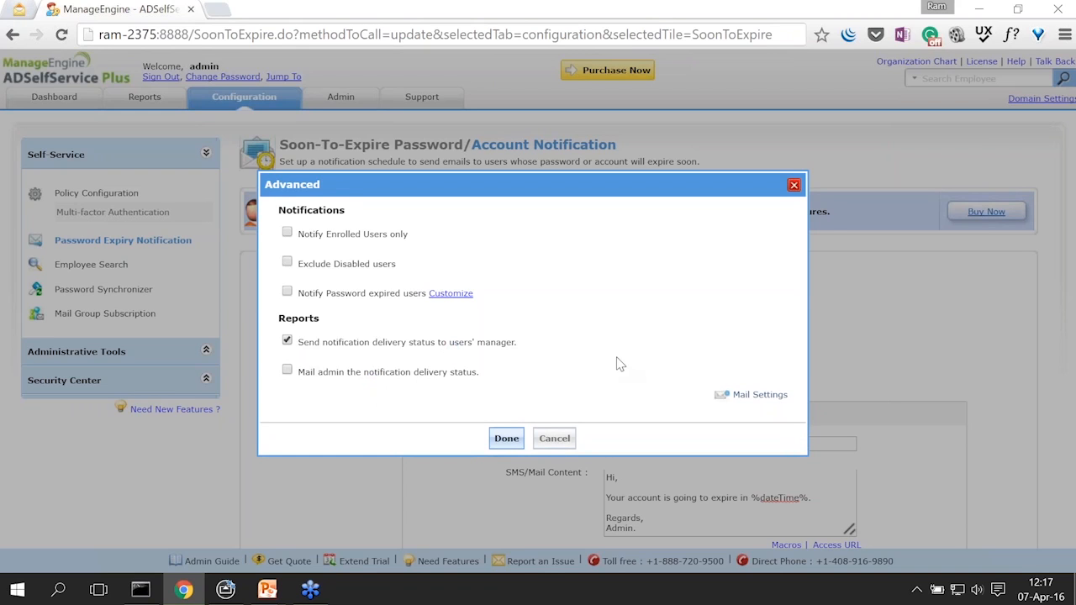
Step: Open the delivery report Mail Settings and review its storage path, HTML format, subject and mail content
left_click(753, 402)
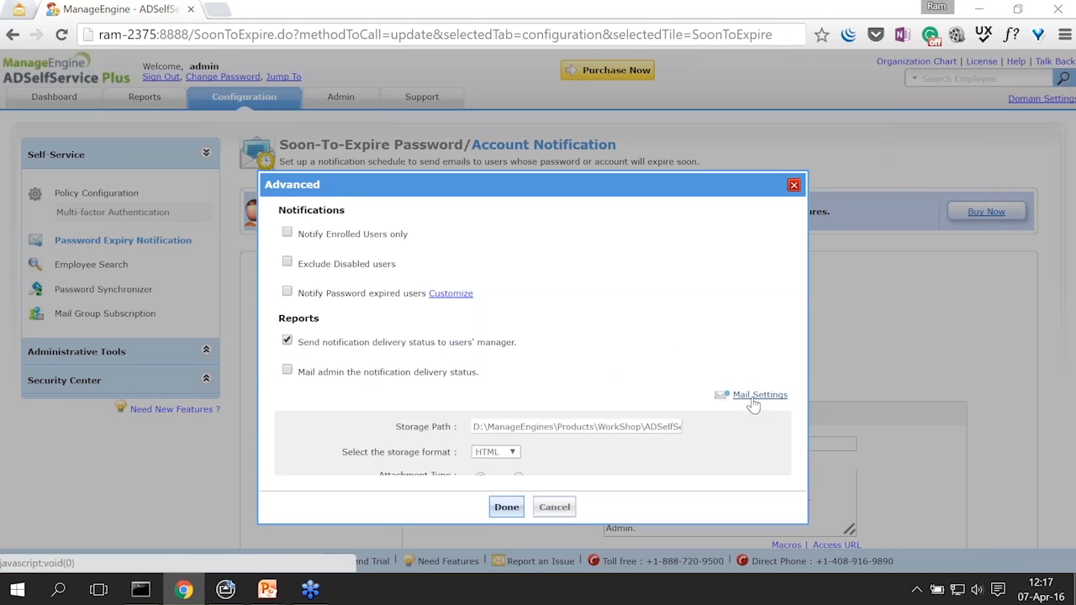
scroll(678, 367, "down", 2)
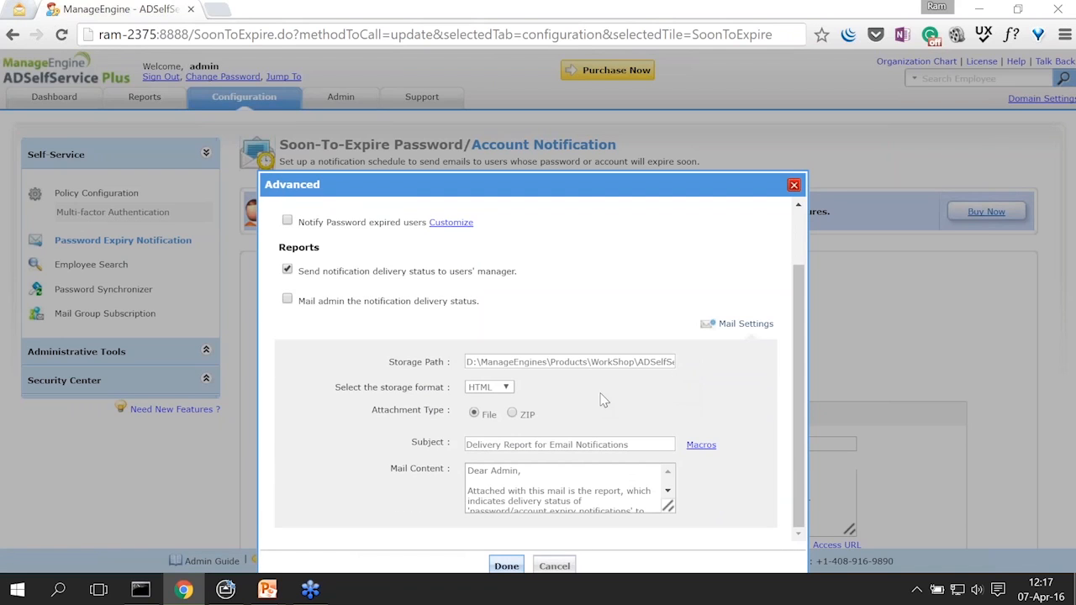
left_click(566, 361)
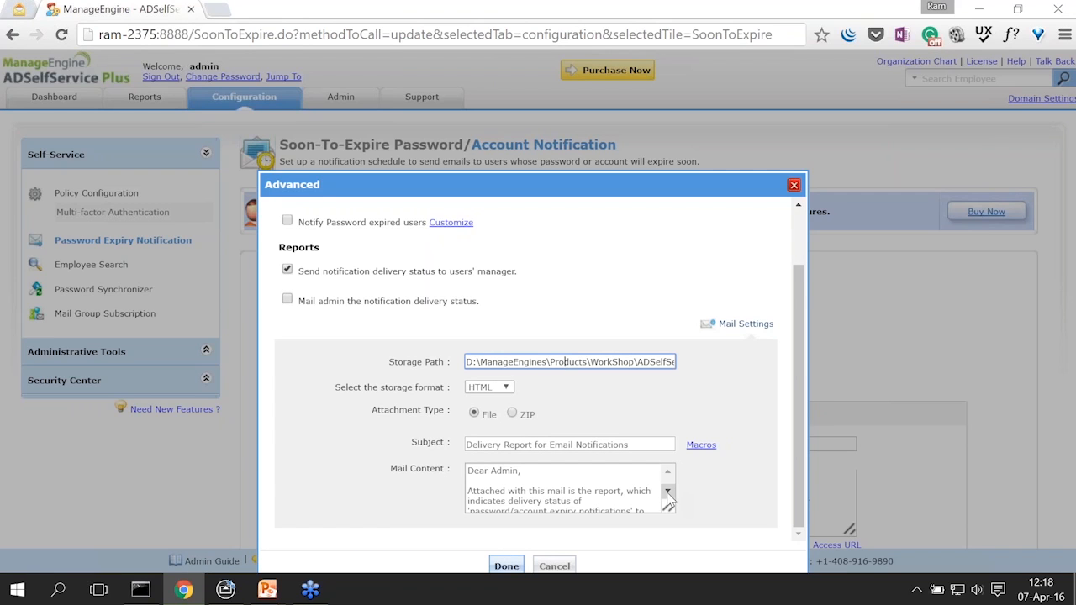
left_click_drag(671, 508, 739, 524)
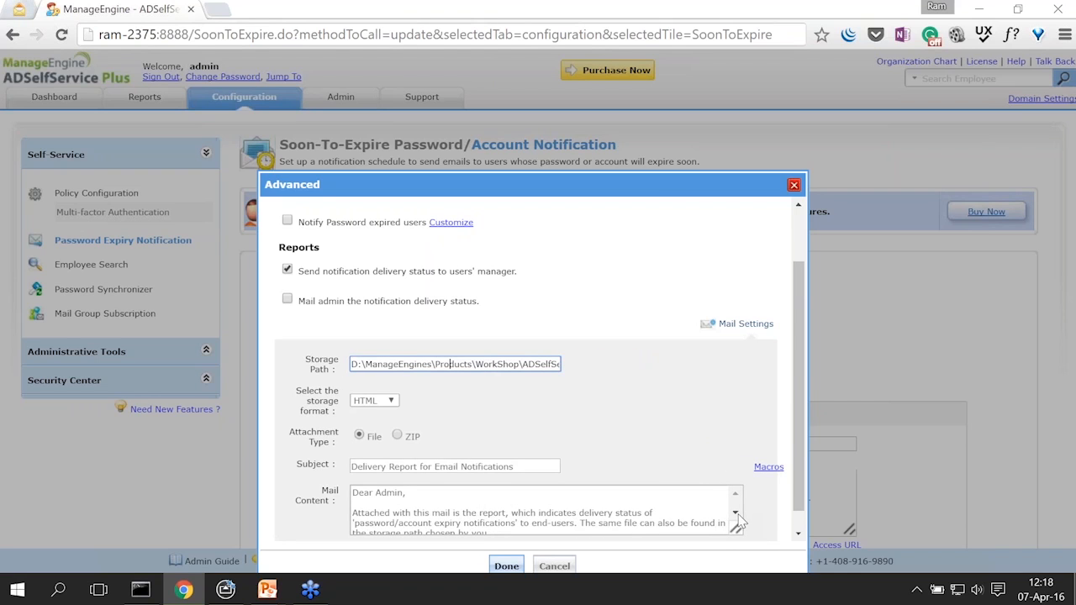
scroll(730, 416, "down", 1)
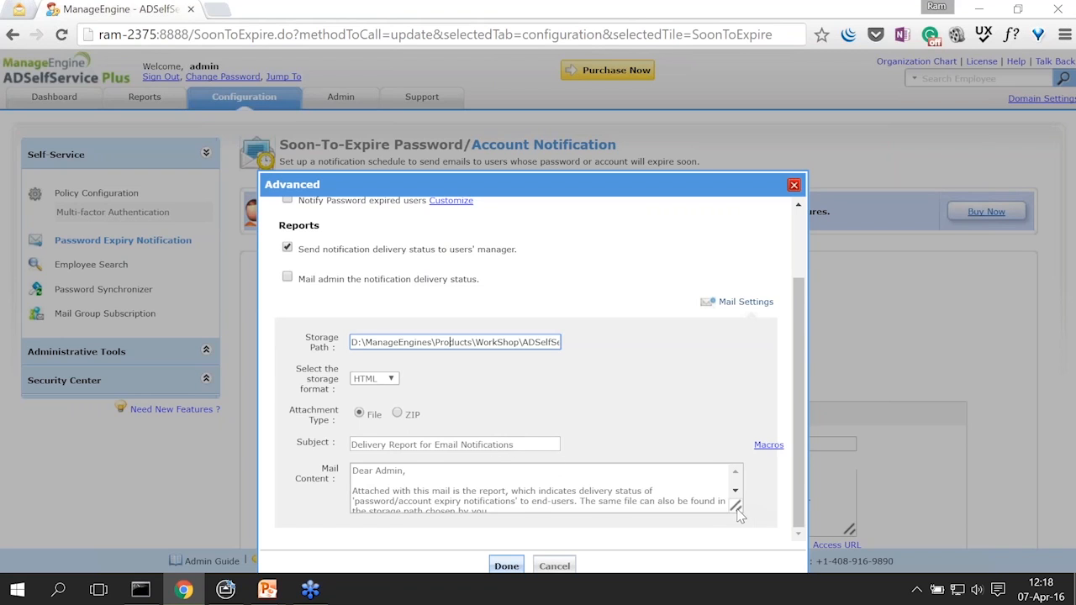
left_click_drag(743, 512, 712, 508)
left_click(711, 495)
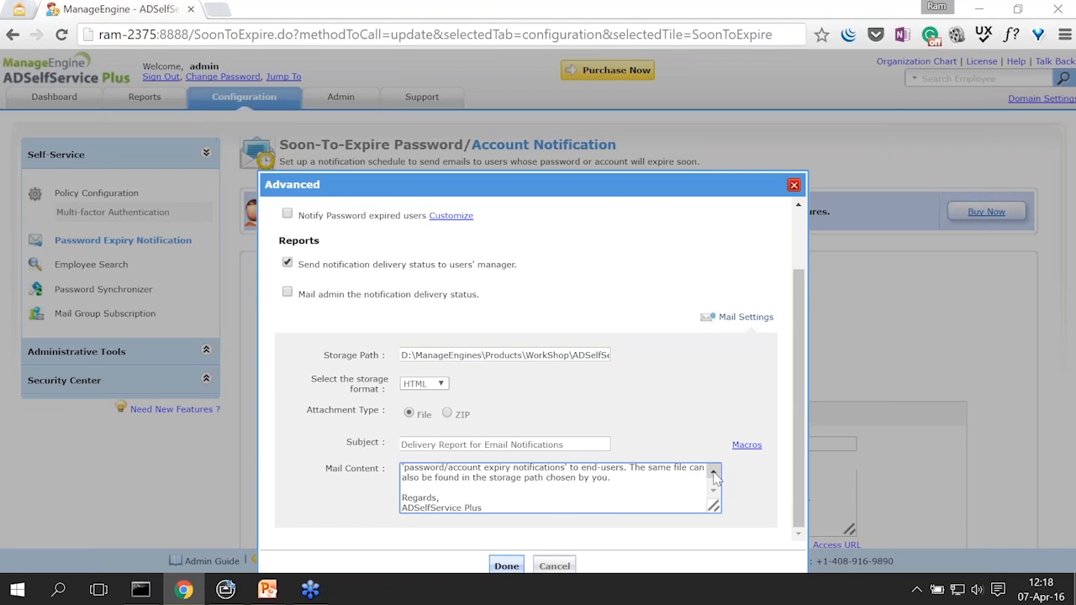
scroll(714, 475, "up", 2)
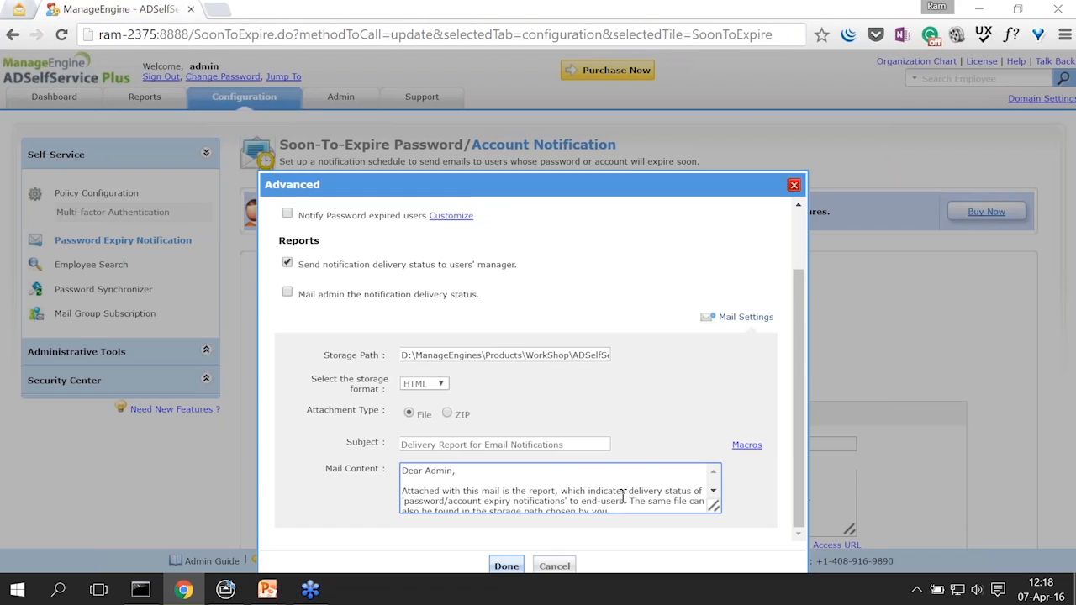
Step: Inspect the report storage path, selecting its audit-data folder name
left_click(560, 357)
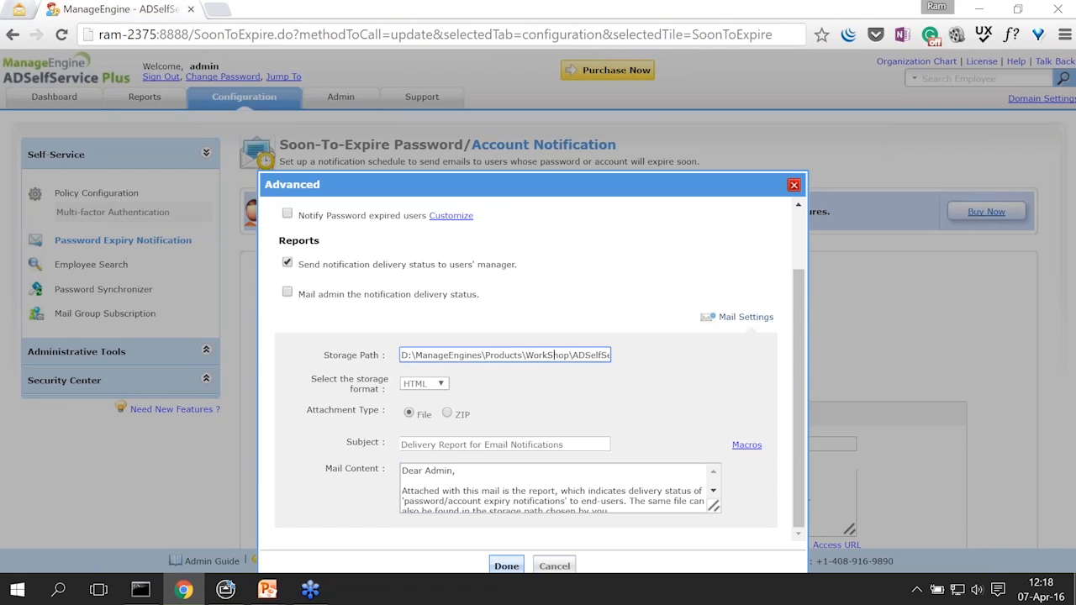
left_click(515, 355)
key("End")
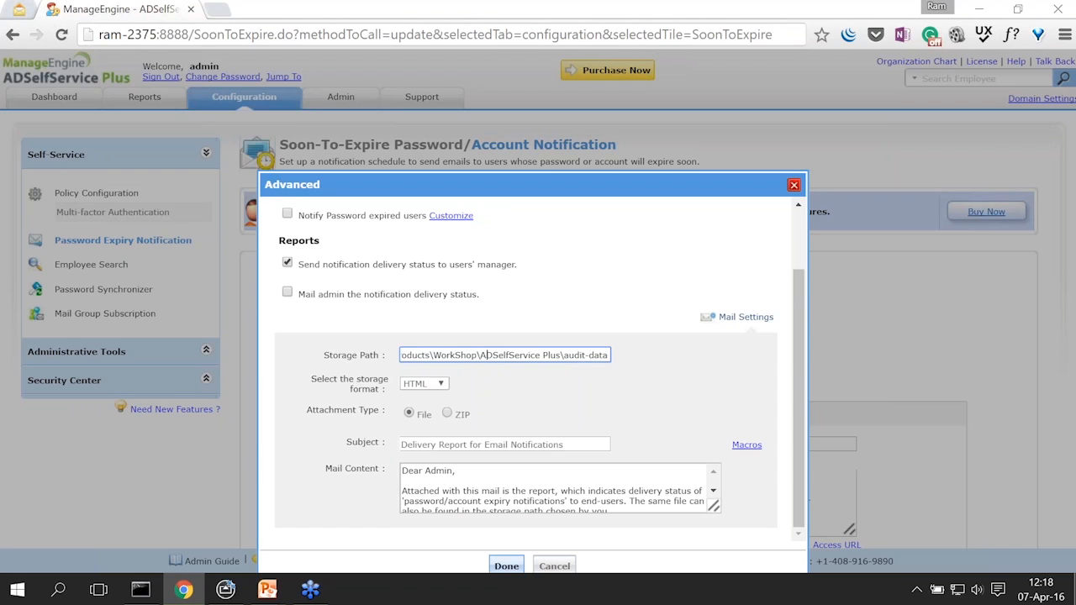
left_click(564, 355)
left_click_drag(564, 355, 609, 355)
Step: Set the delivery report storage format to PDF
left_click(433, 385)
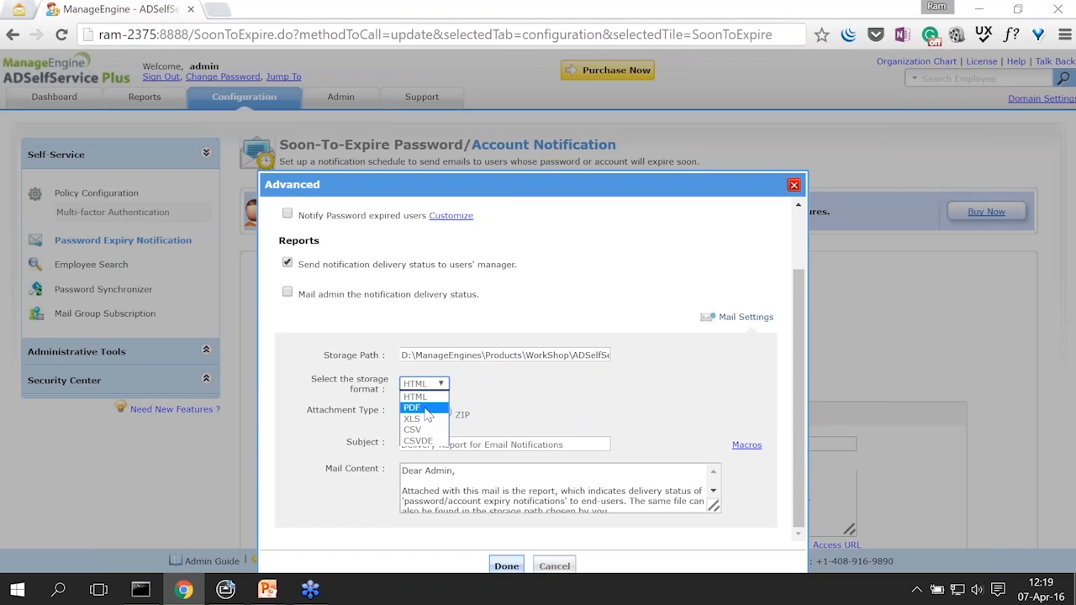
left_click(435, 409)
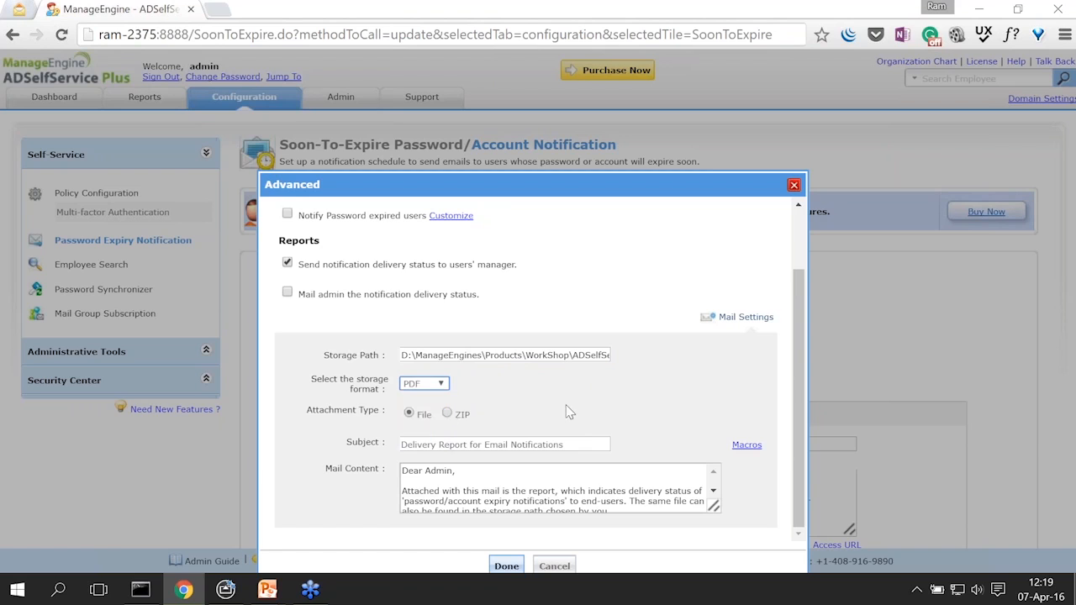
left_click(636, 410)
Step: Apply the Advanced options, set notify days to 14, and save the Account expiry notification scheduler
left_click(506, 567)
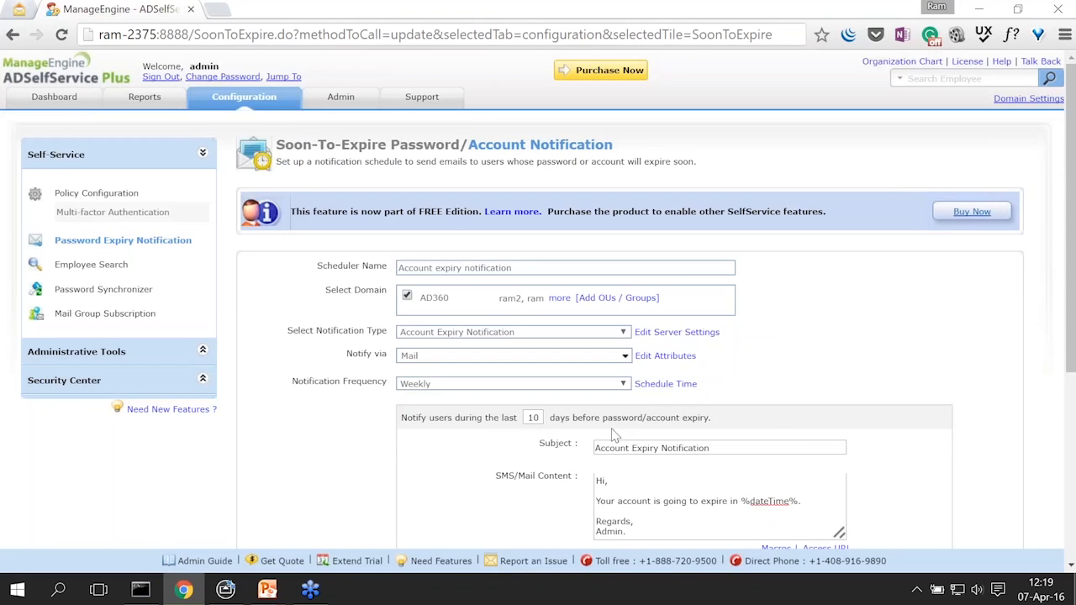
scroll(760, 375, "down", 3)
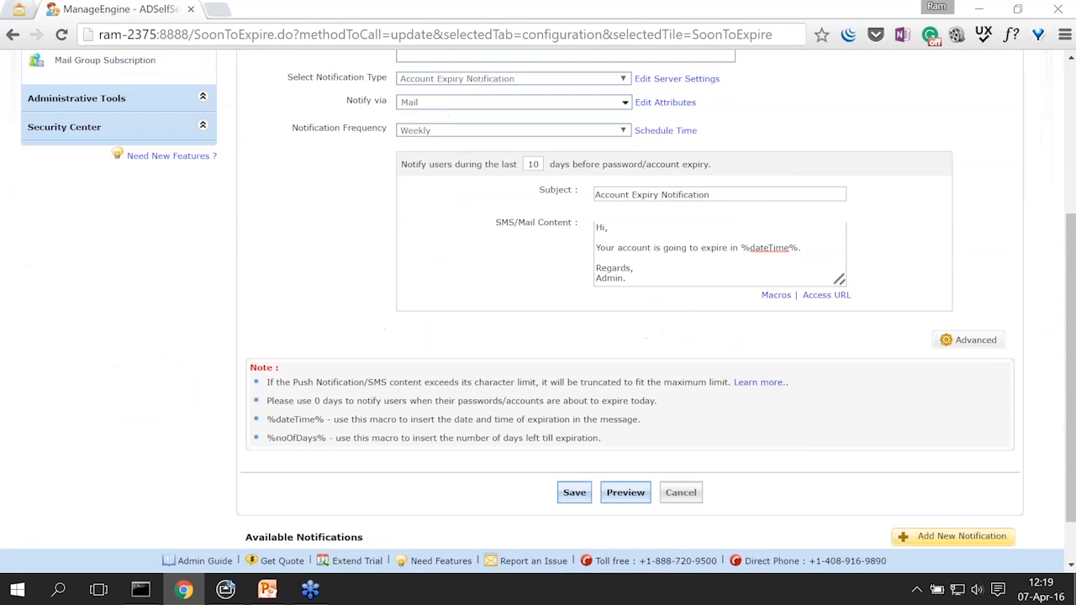
double_click(536, 164)
type("14")
left_click(335, 310)
left_click(575, 495)
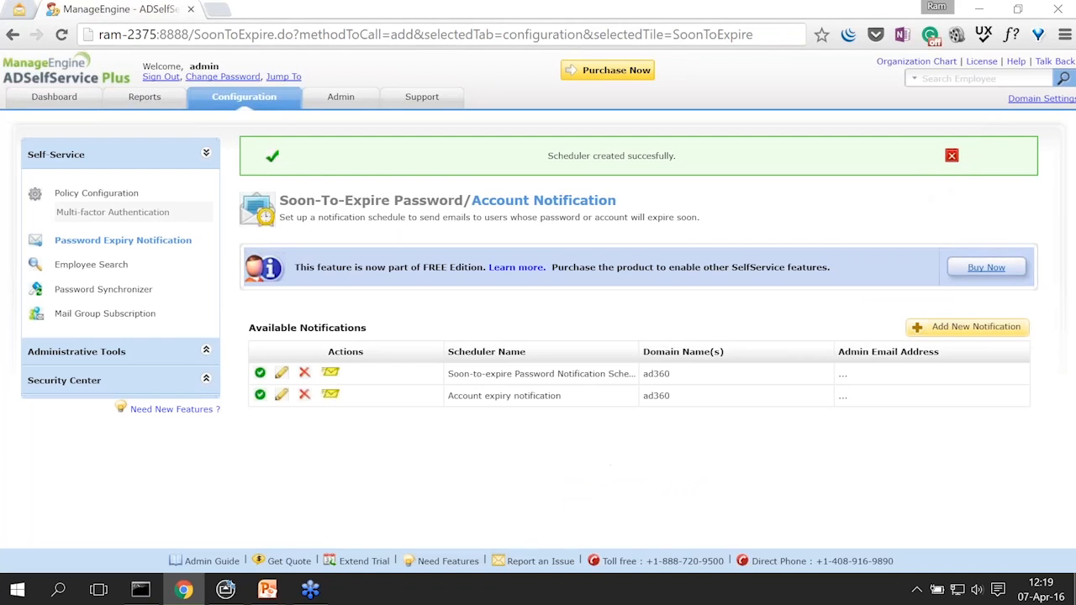
left_click(952, 158)
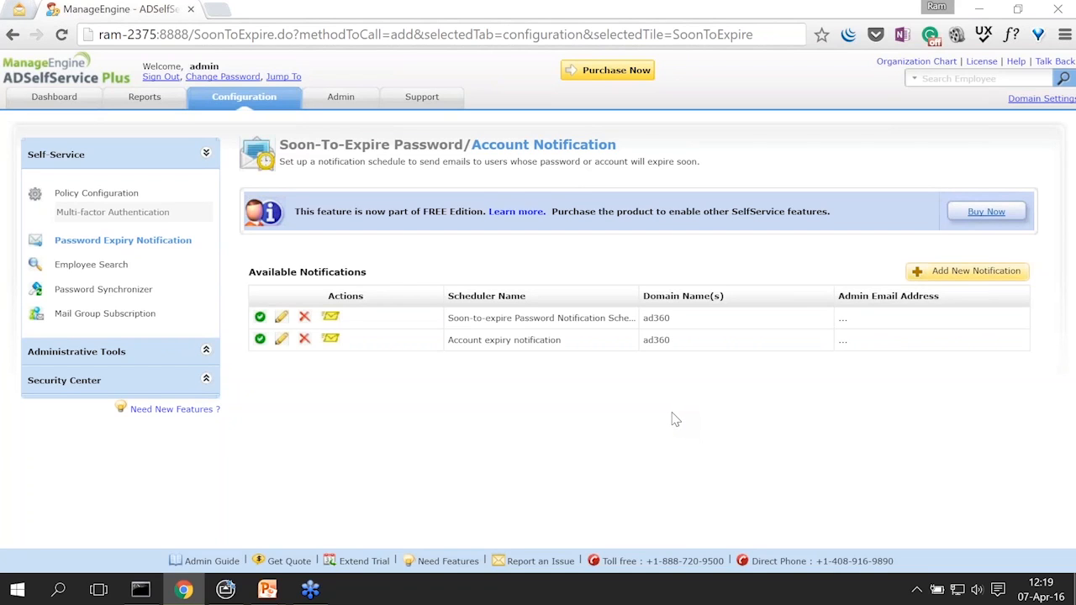
Step: Connect to ad360-dc2 with mstsc /admin and sign in with the administrator password
key("super+r")
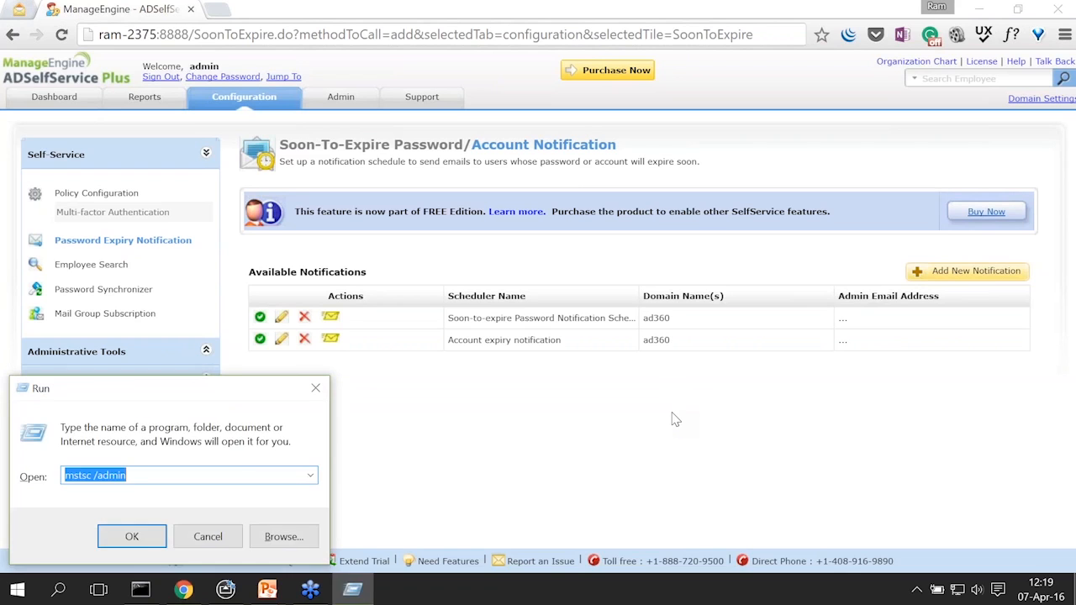
left_click(133, 537)
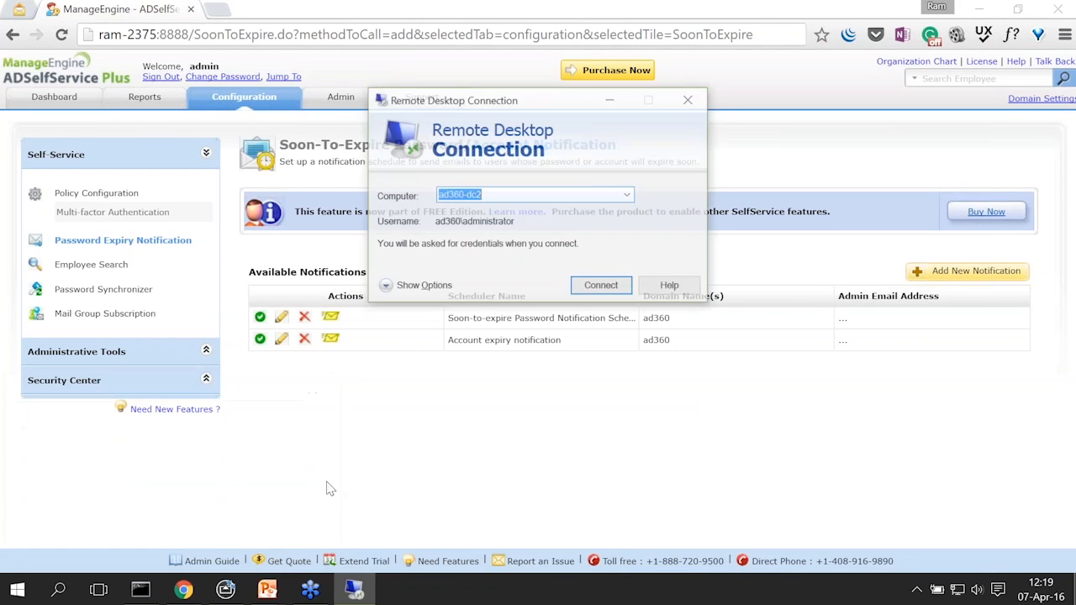
left_click(613, 287)
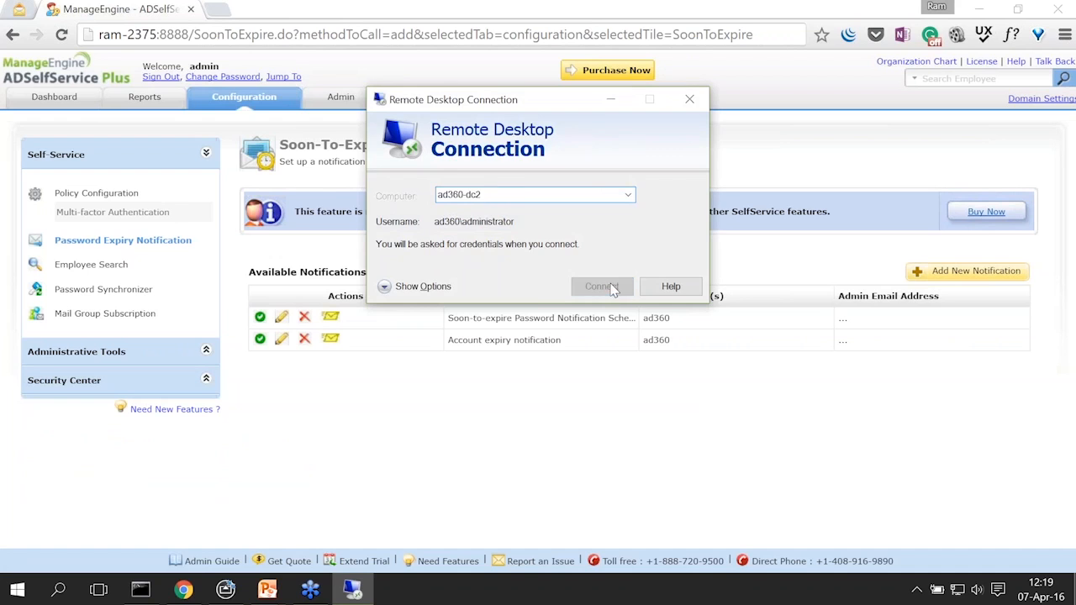
type("•••••••••")
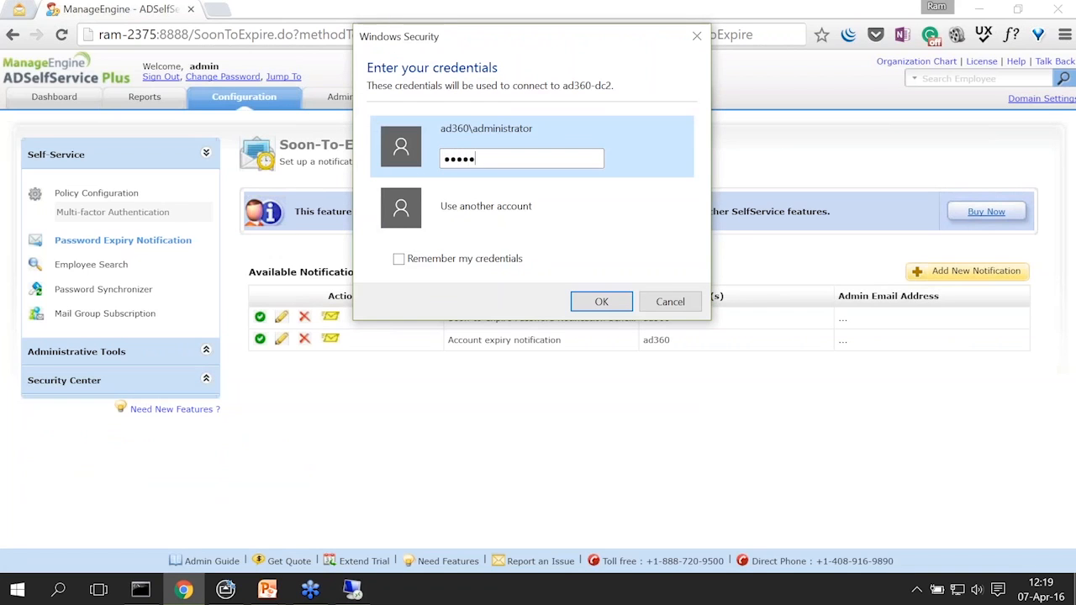
key("Return")
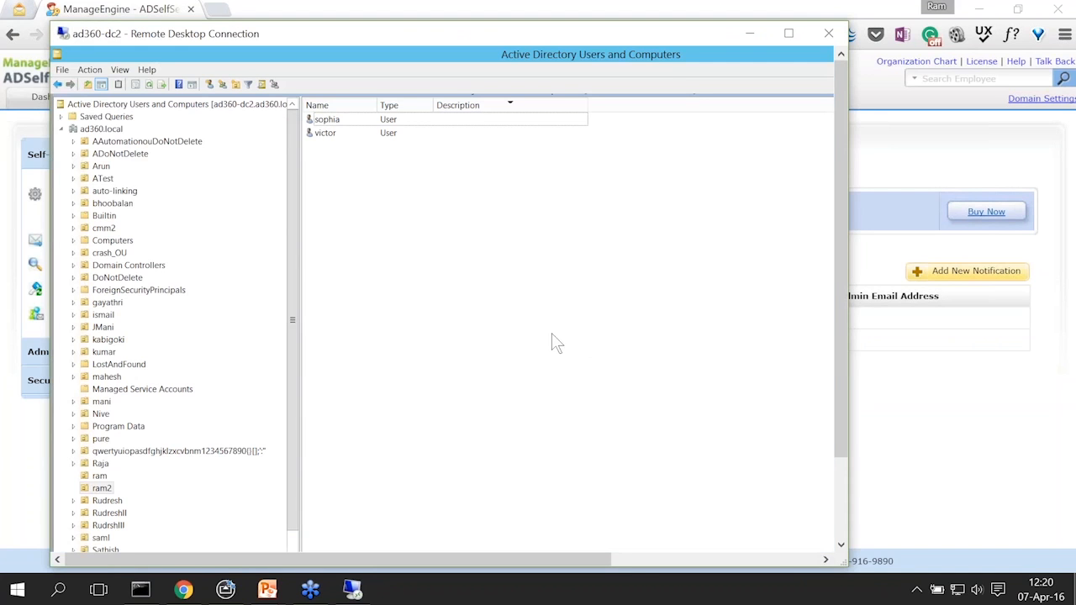
Step: Open the second user's Properties at the Organization tab
left_click(329, 134)
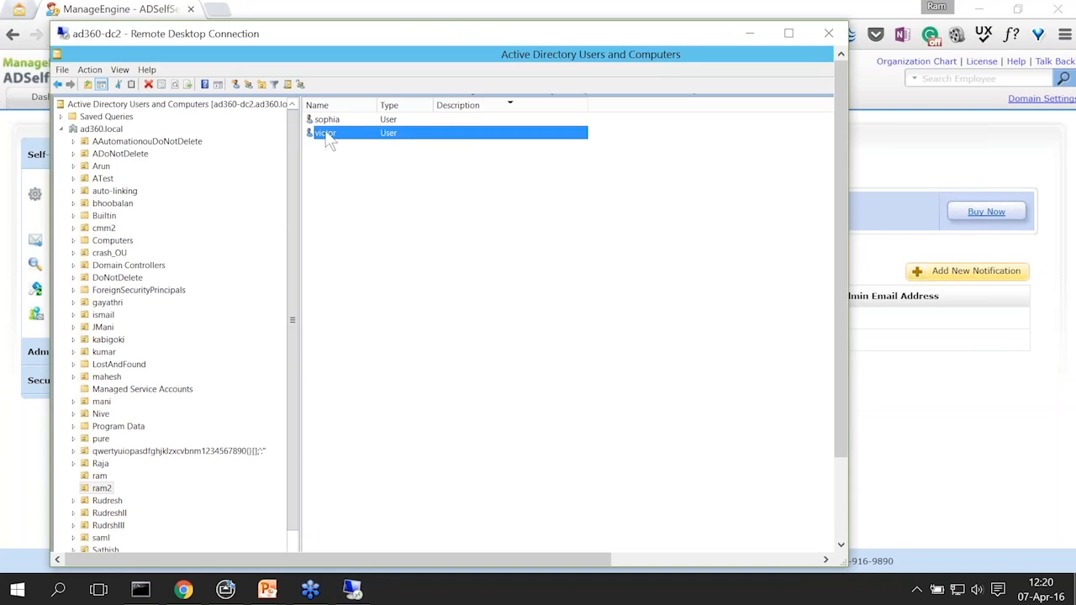
right_click(332, 139)
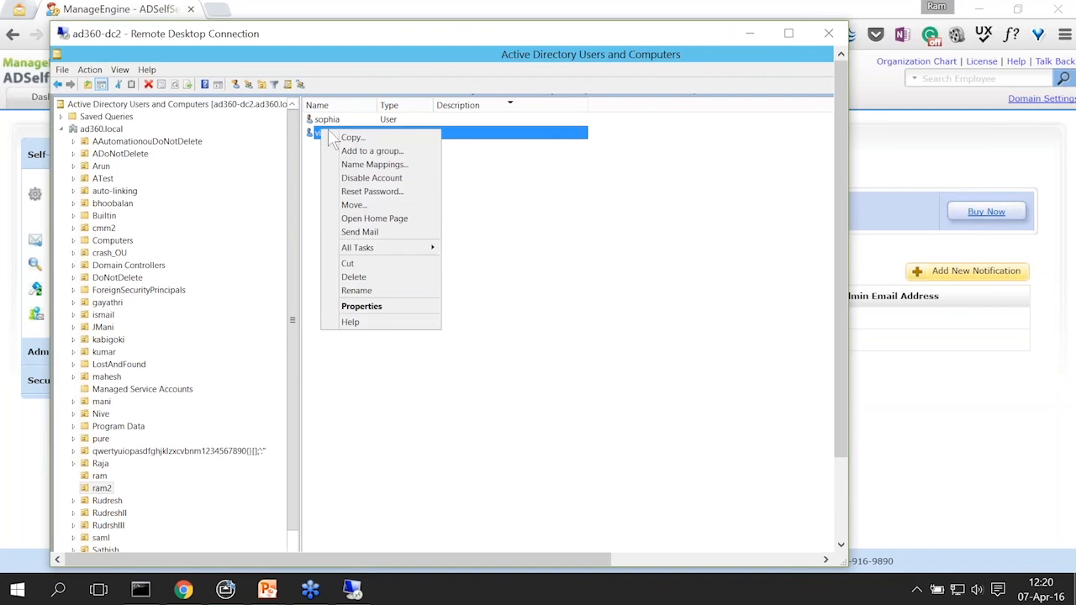
left_click(385, 306)
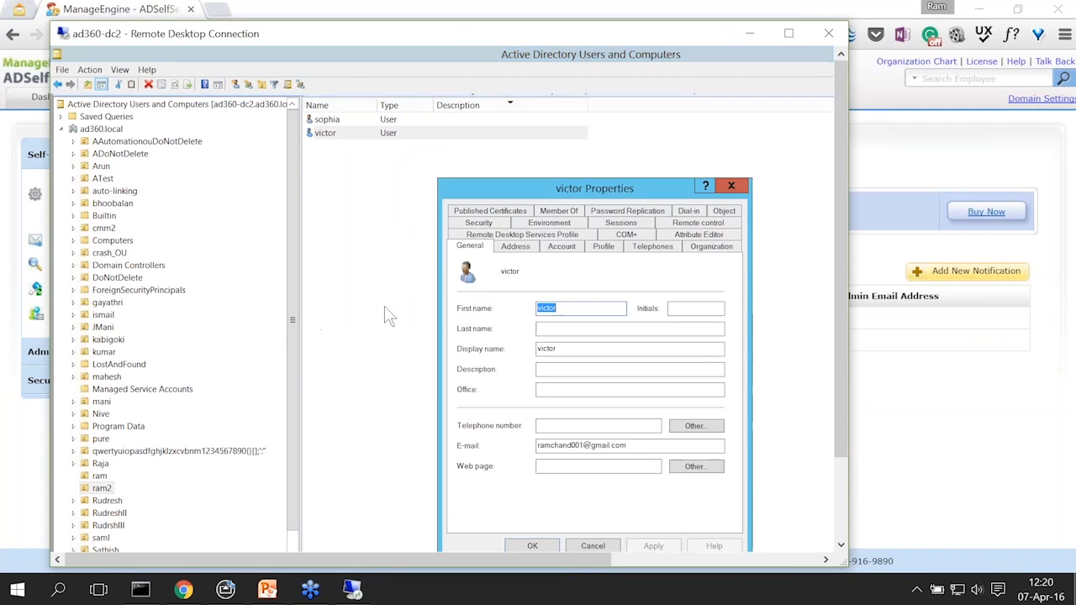
left_click(698, 247)
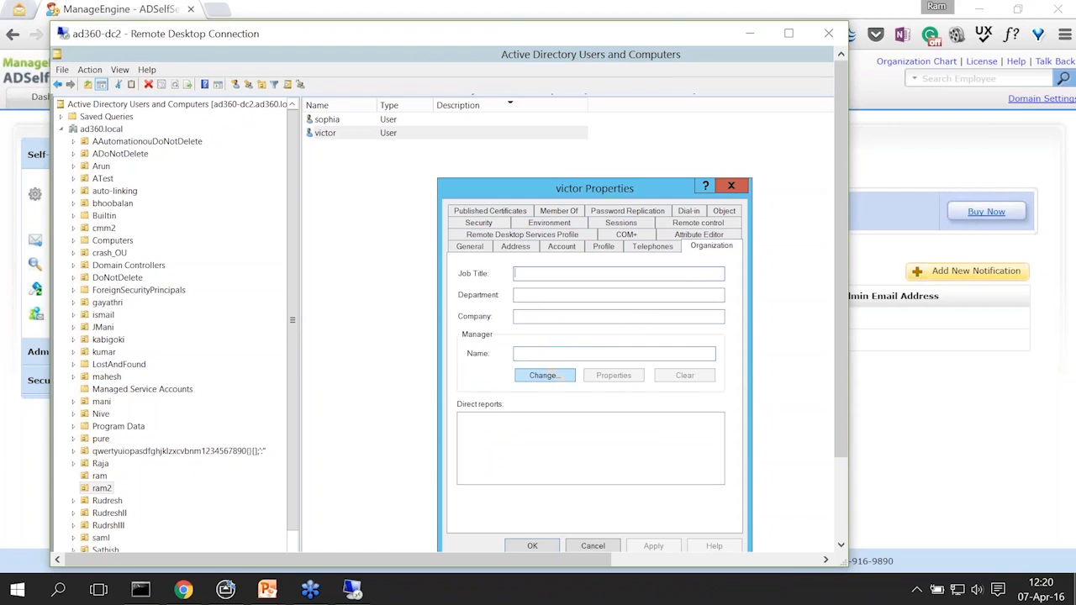
Step: Set the other listed user as this user's manager, then apply and close Properties
left_click(543, 375)
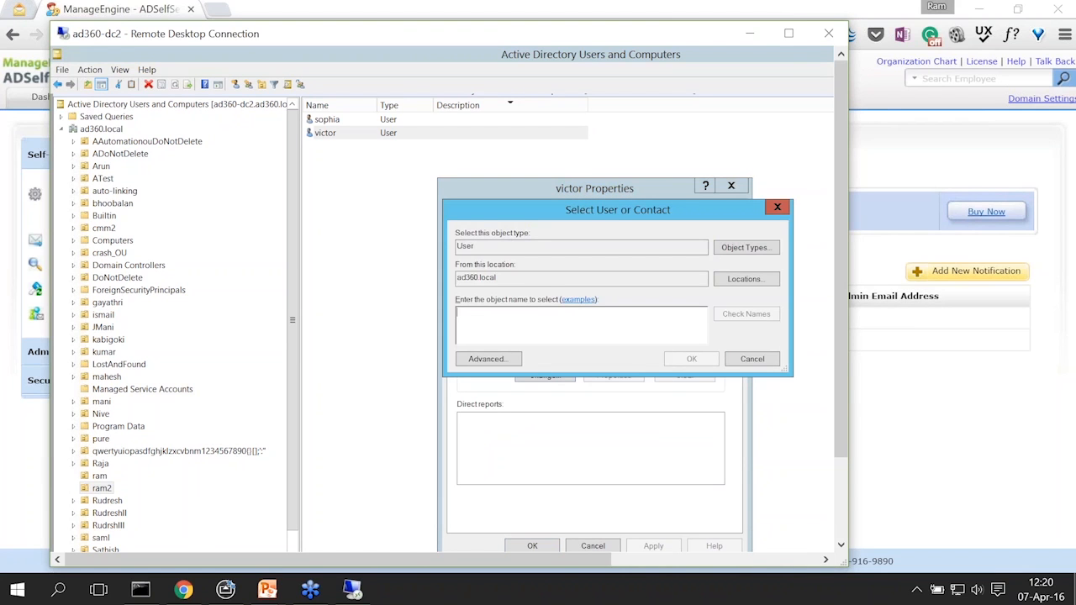
type("sophia")
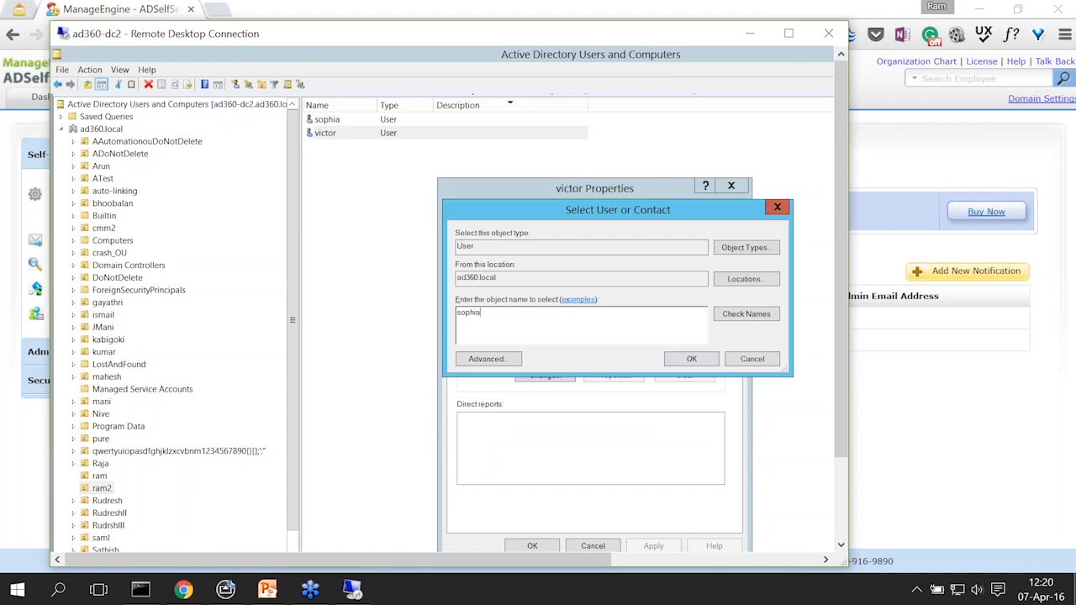
left_click(691, 359)
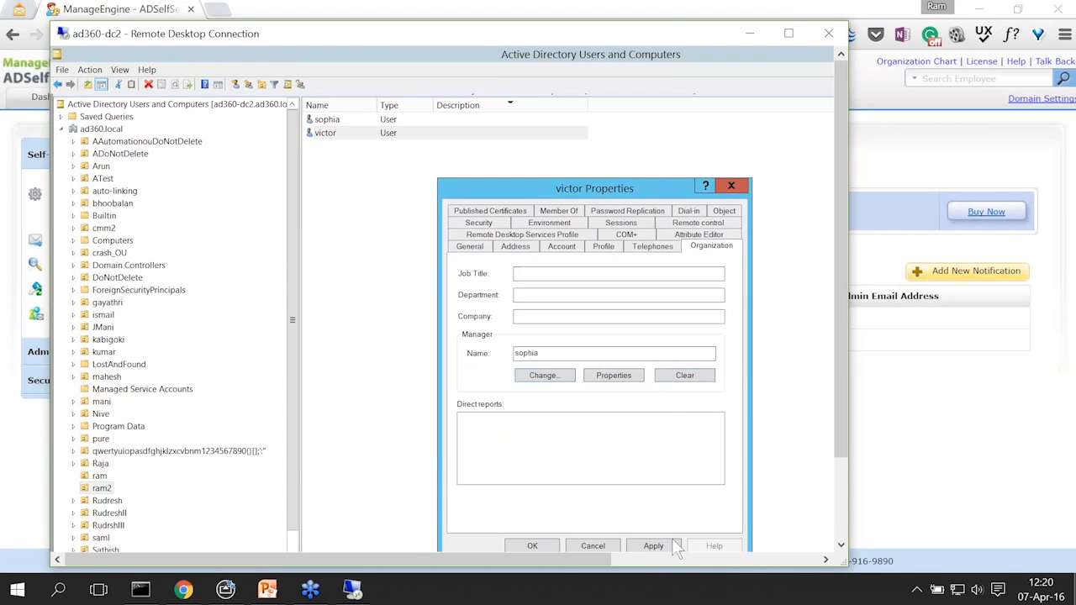
left_click(674, 547)
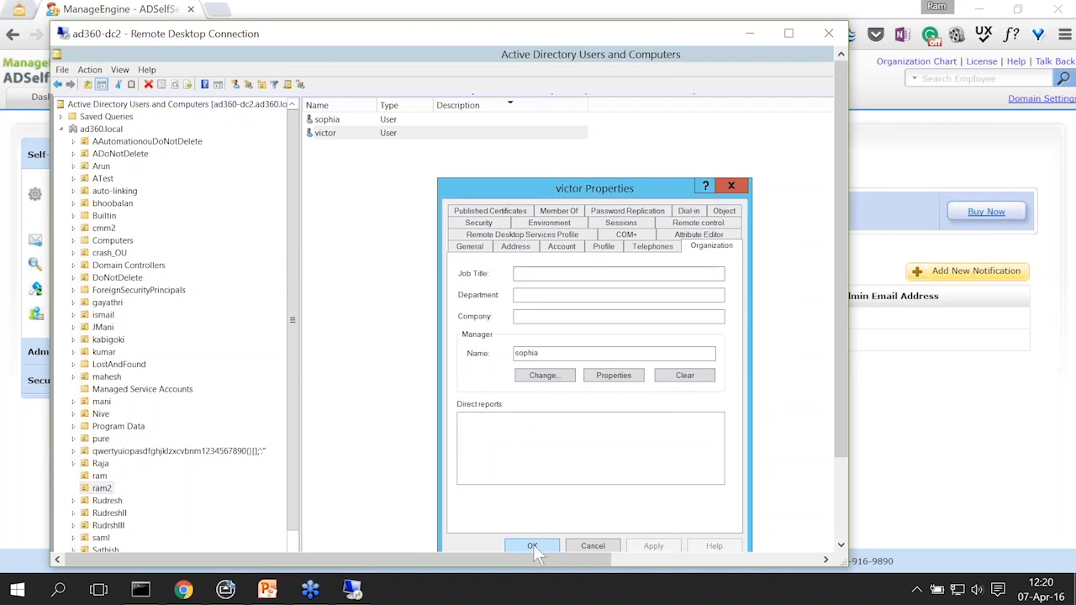
left_click(535, 545)
left_click(395, 220)
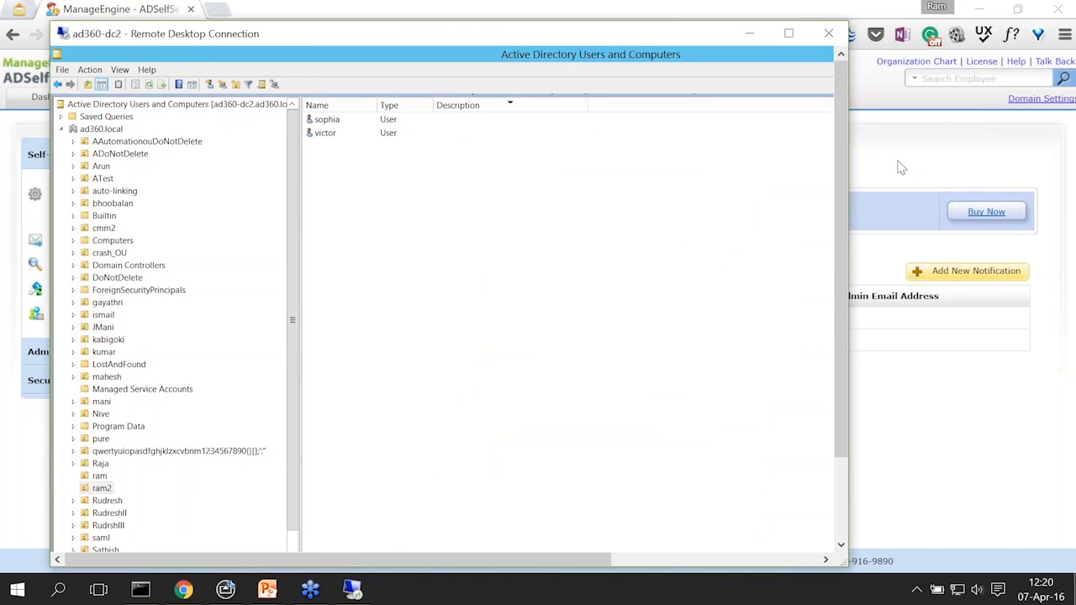
left_click(905, 162)
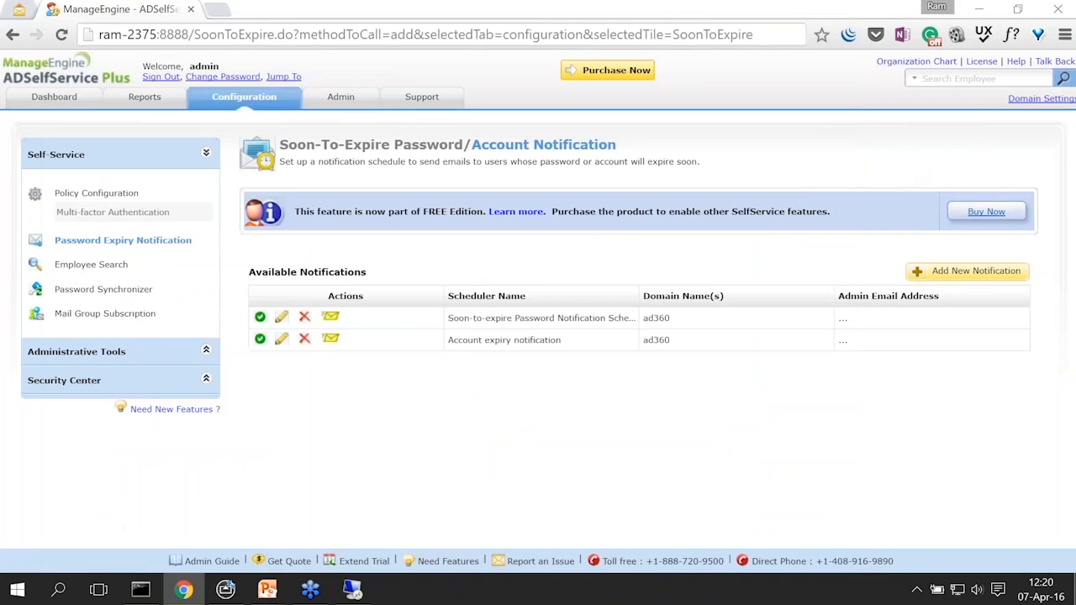
Step: Resync the ad360 domain in Domain Settings with Users included
left_click(1022, 100)
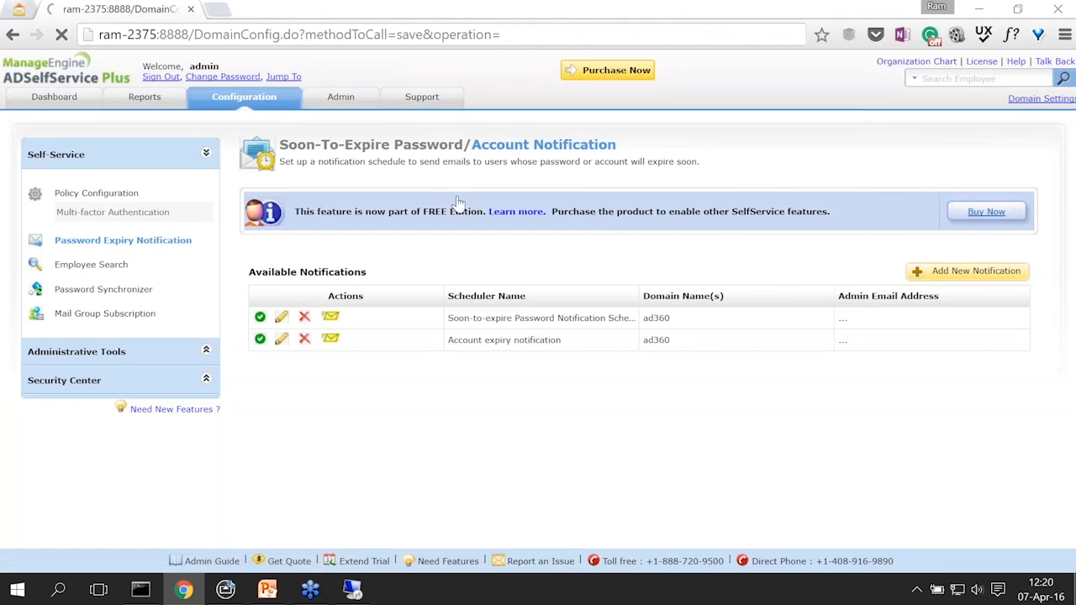
left_click(80, 216)
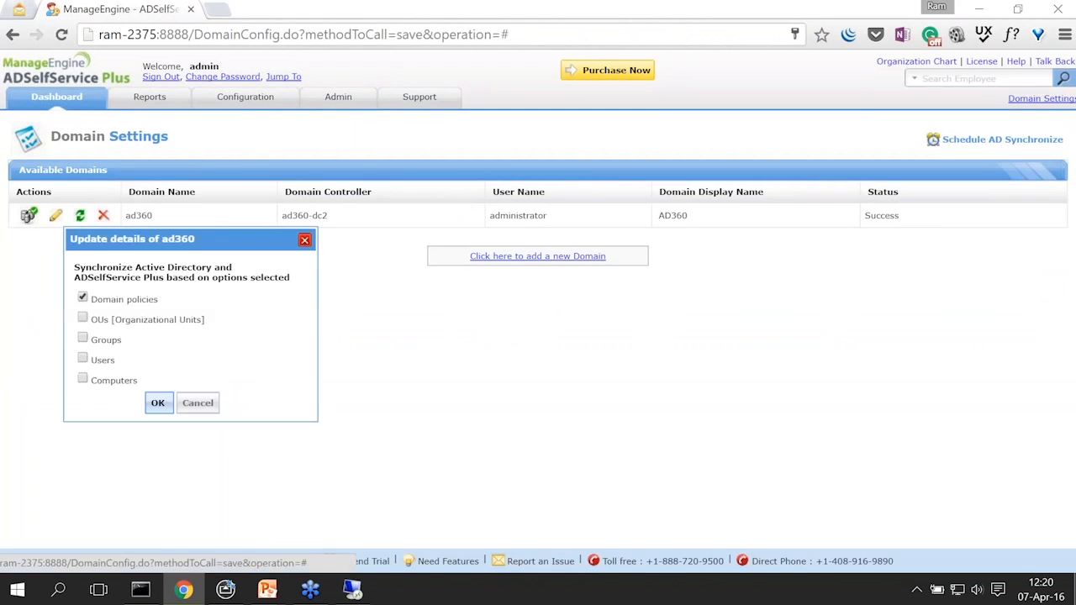
left_click(83, 360)
left_click(158, 403)
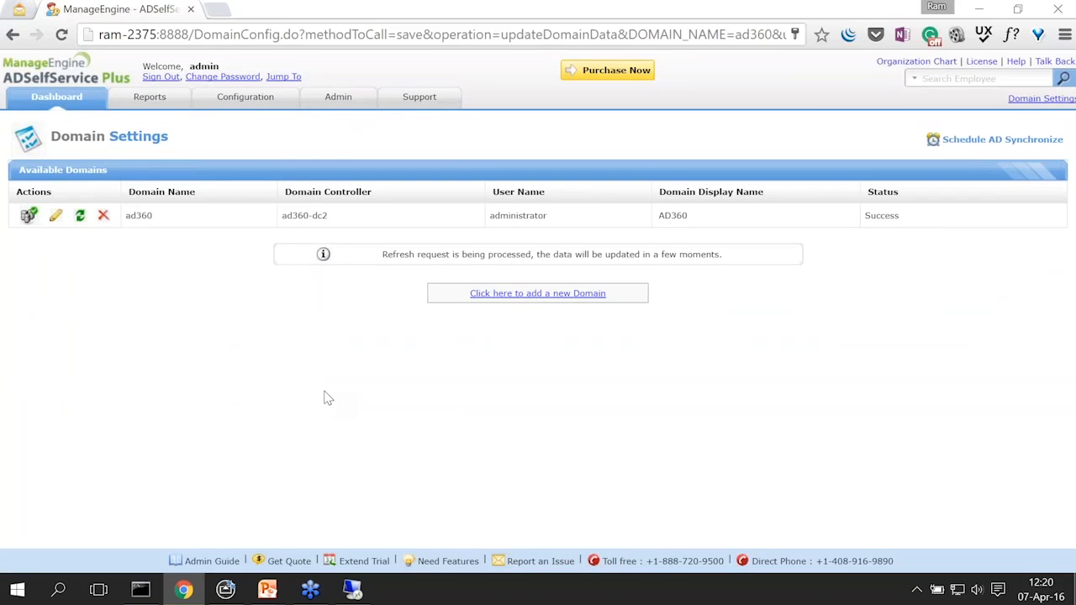
Step: Change the Account expiry schedule's type to Password Expiry Notification and save it
left_click(229, 107)
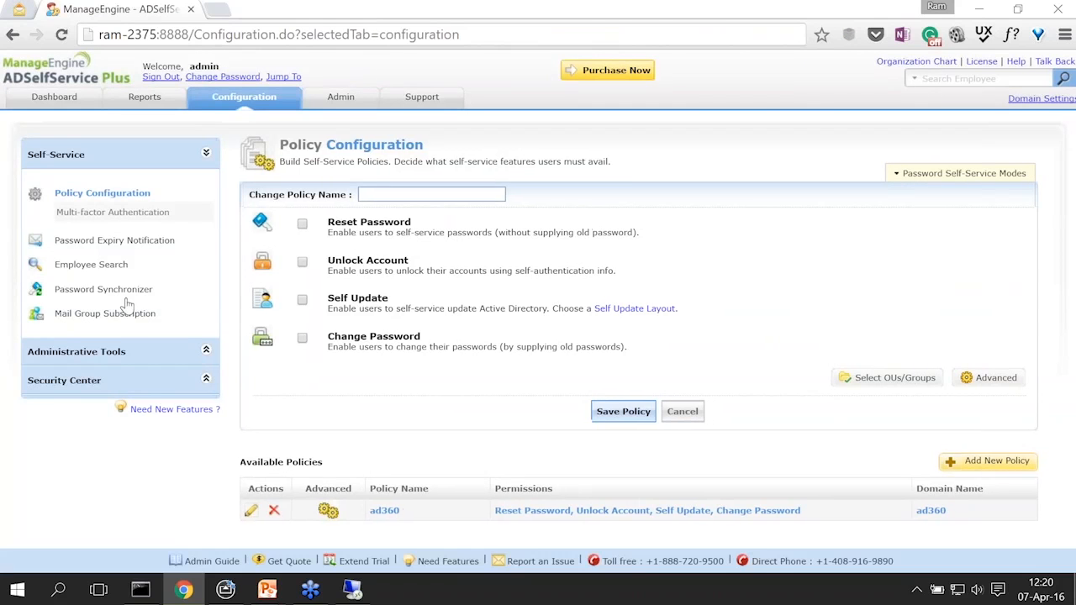
left_click(126, 242)
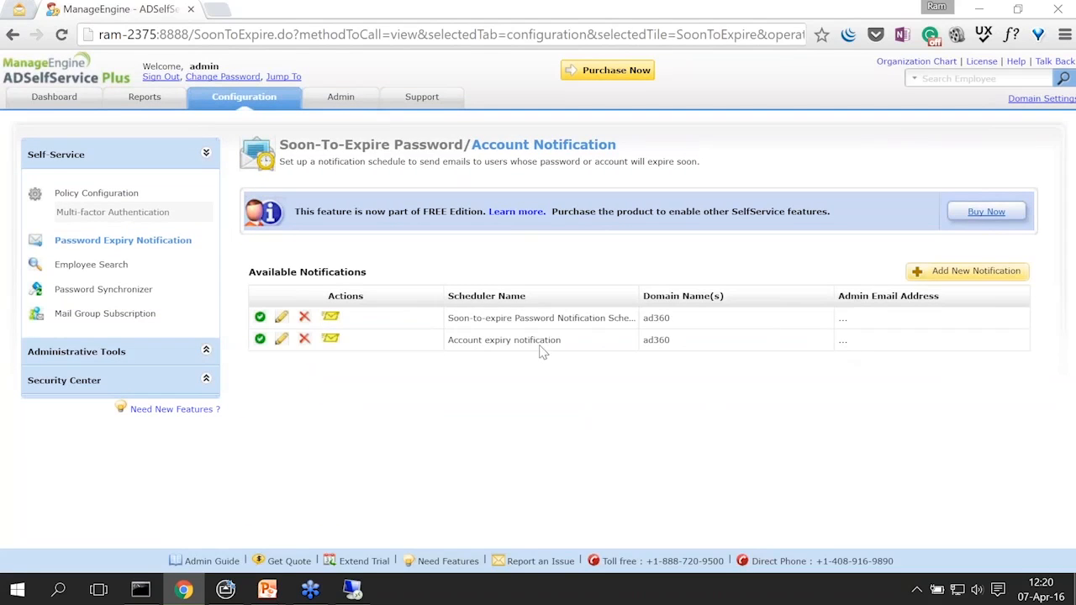
left_click(281, 340)
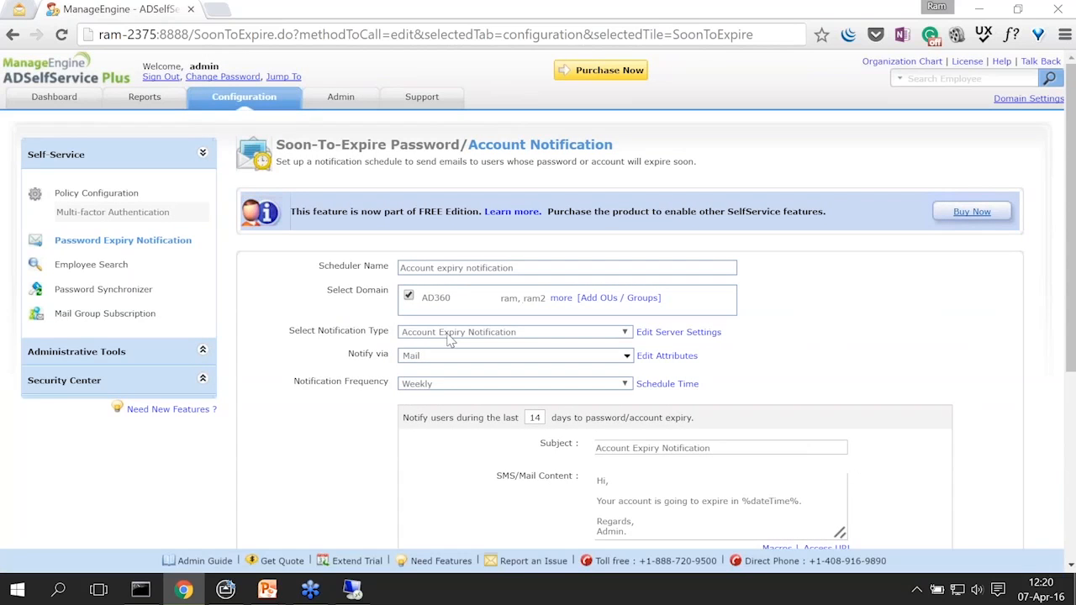
left_click(449, 334)
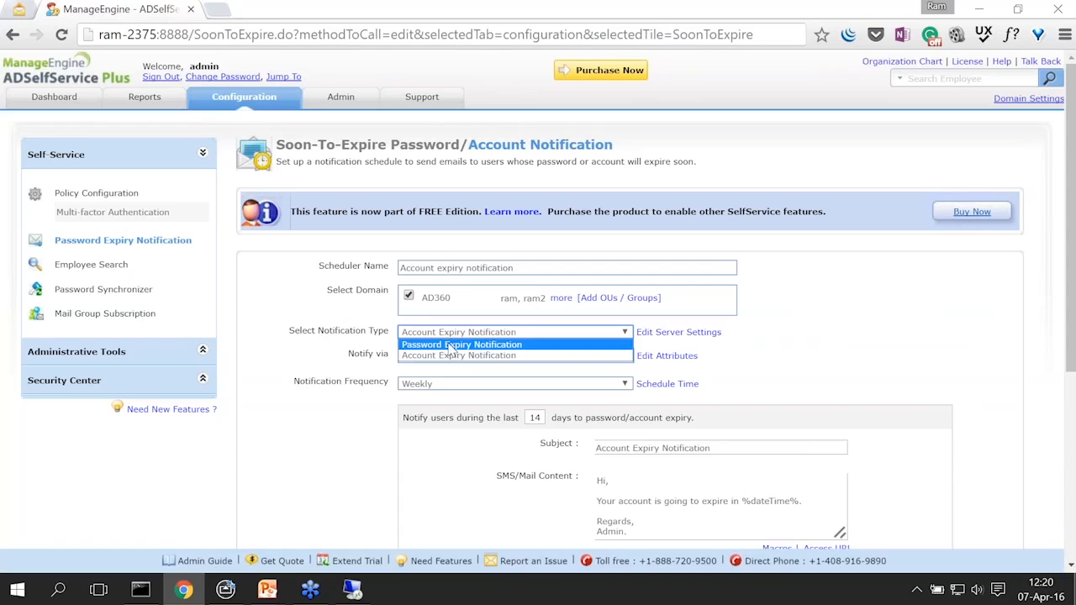
left_click(451, 344)
scroll(319, 387, "down", 5)
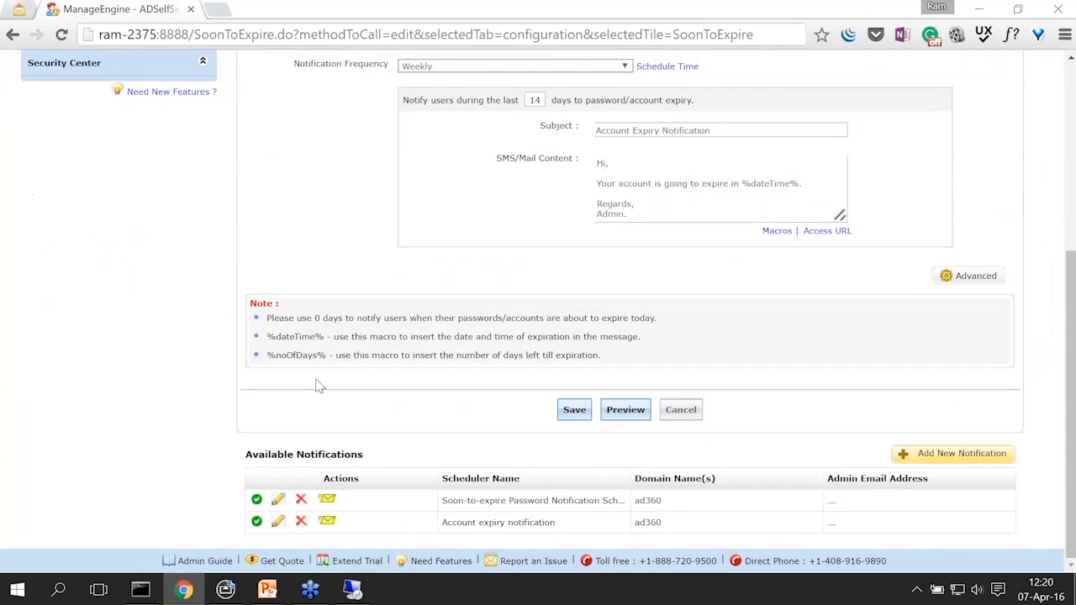
left_click(574, 410)
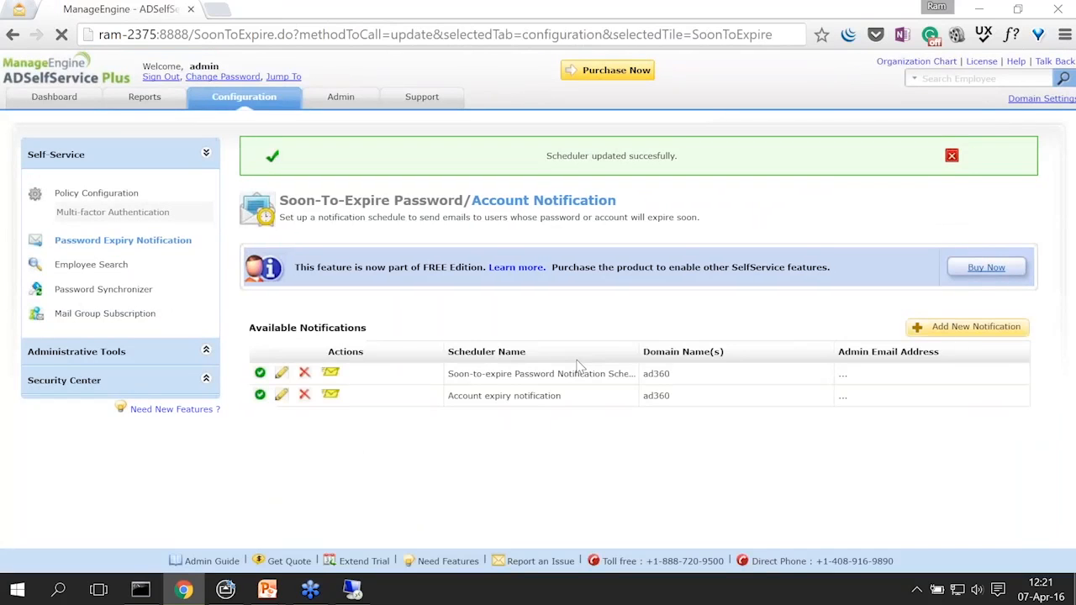
left_click(950, 158)
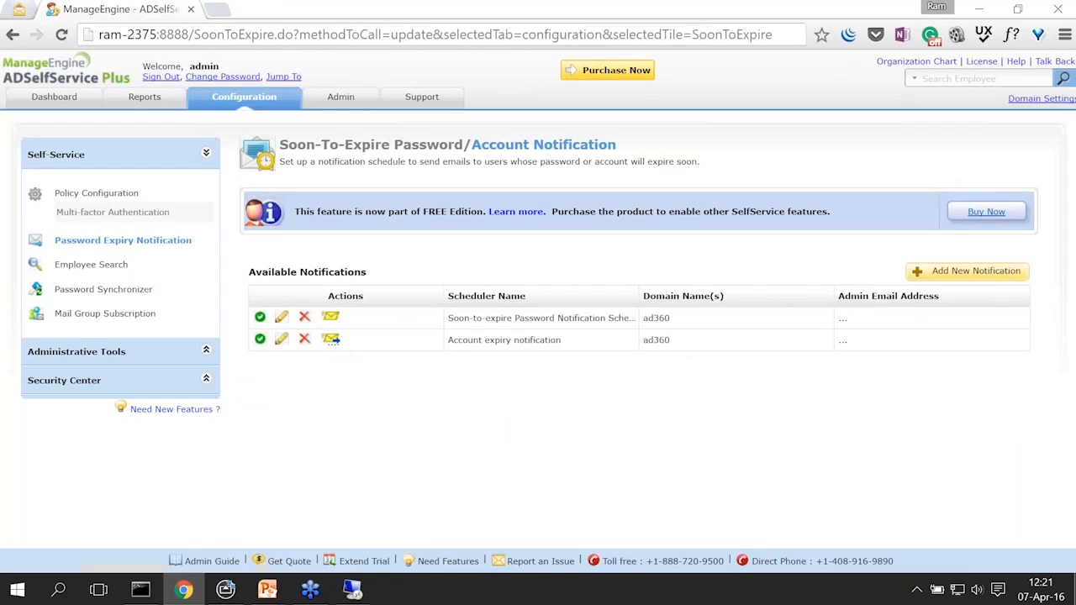
left_click(18, 9)
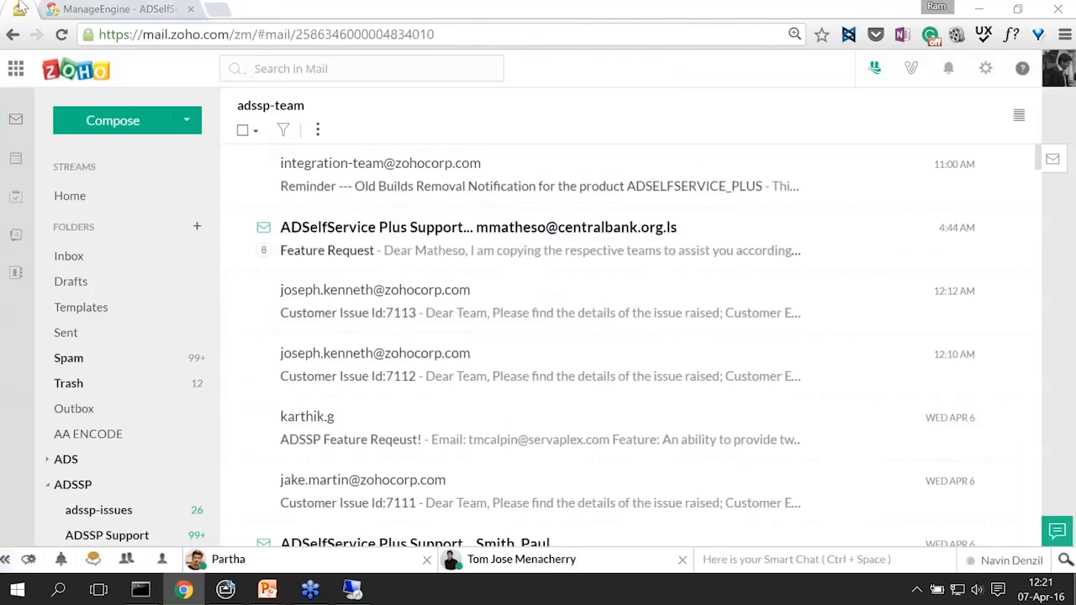
Step: Check the Zoho Mail Inbox for notifications, then return to ADSelfService Plus
left_click(95, 260)
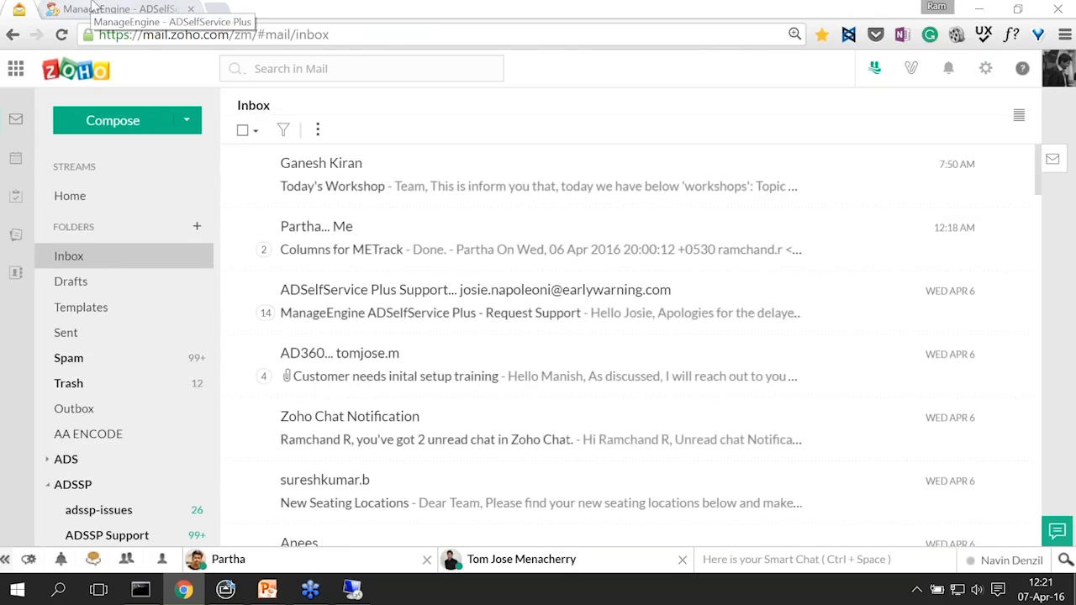
left_click(118, 10)
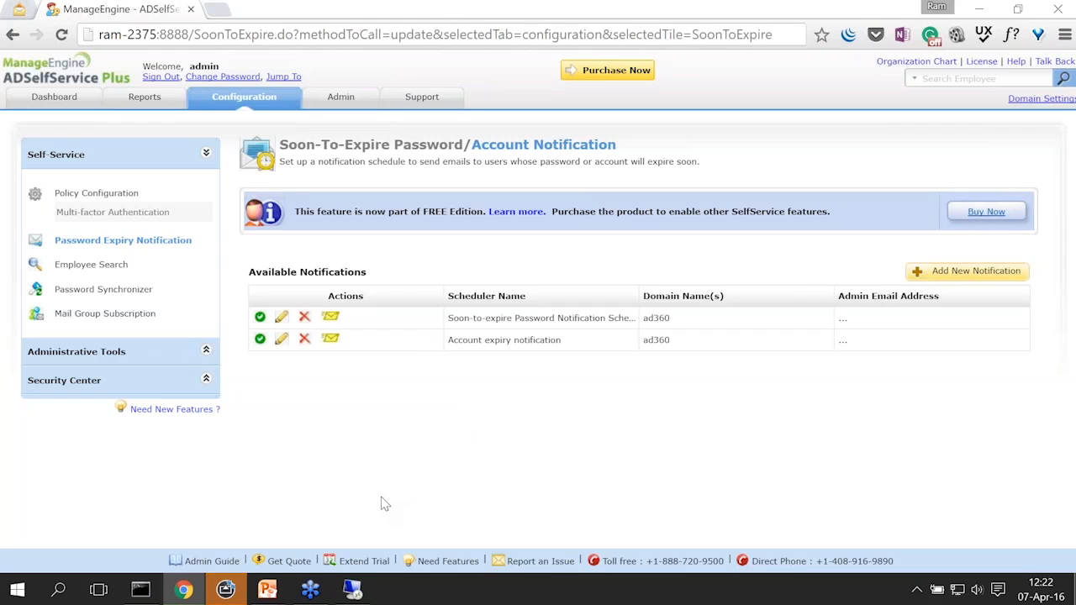
mouse_move(268, 591)
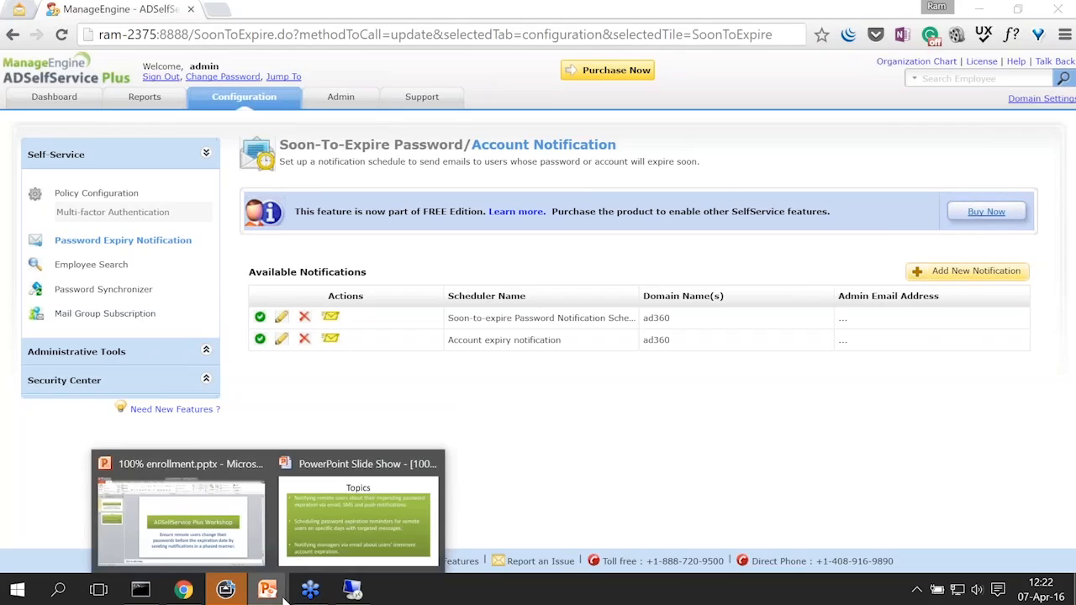
left_click(343, 532)
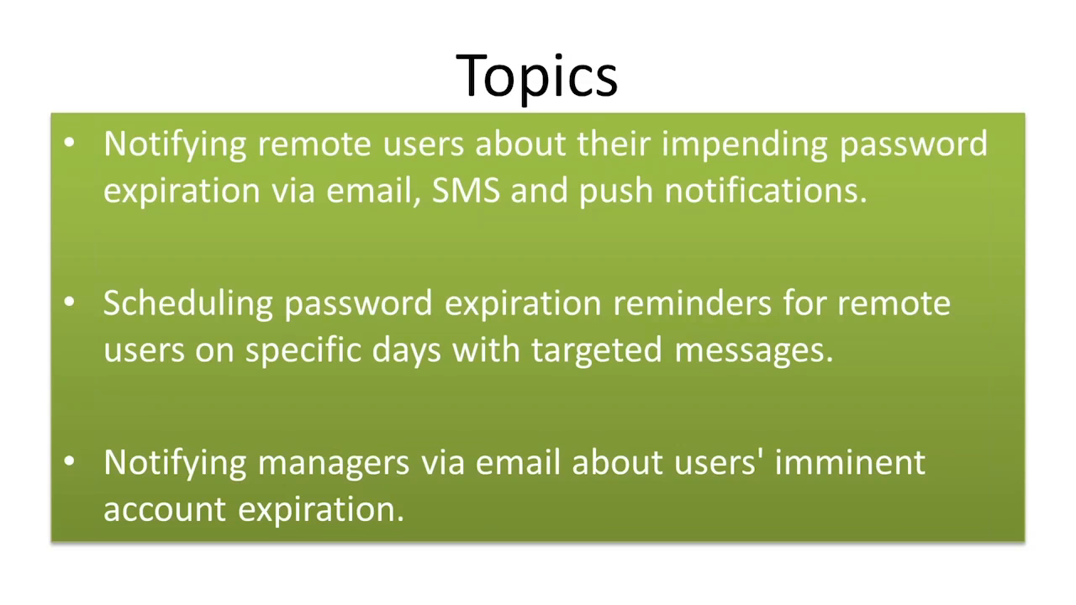
key("super+Tab")
left_click(646, 185)
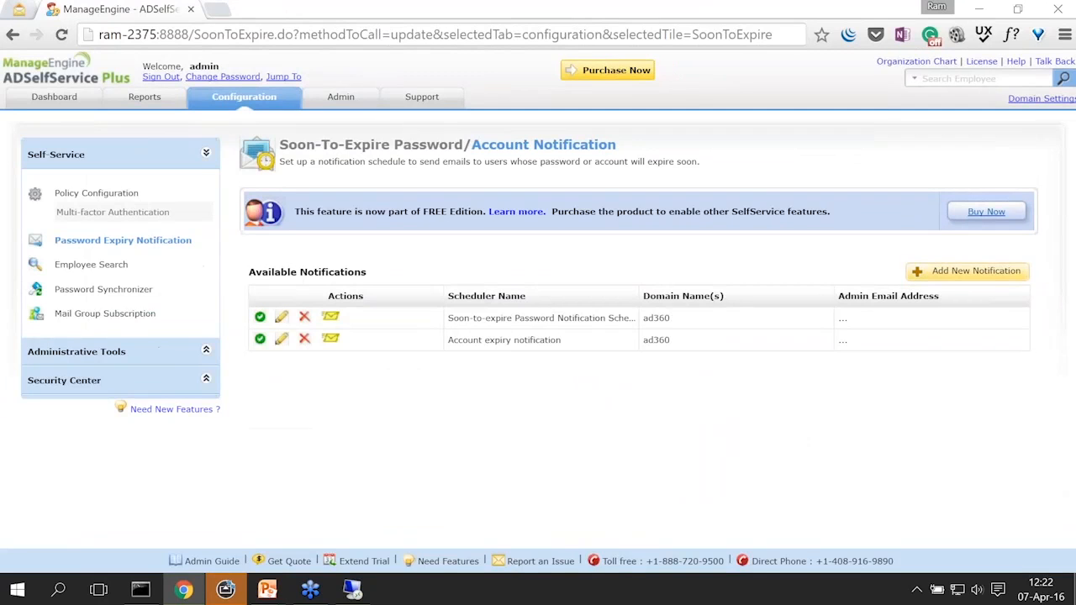
Step: Go to the Reports page listing User, Enrollment and Audit reports
left_click(166, 96)
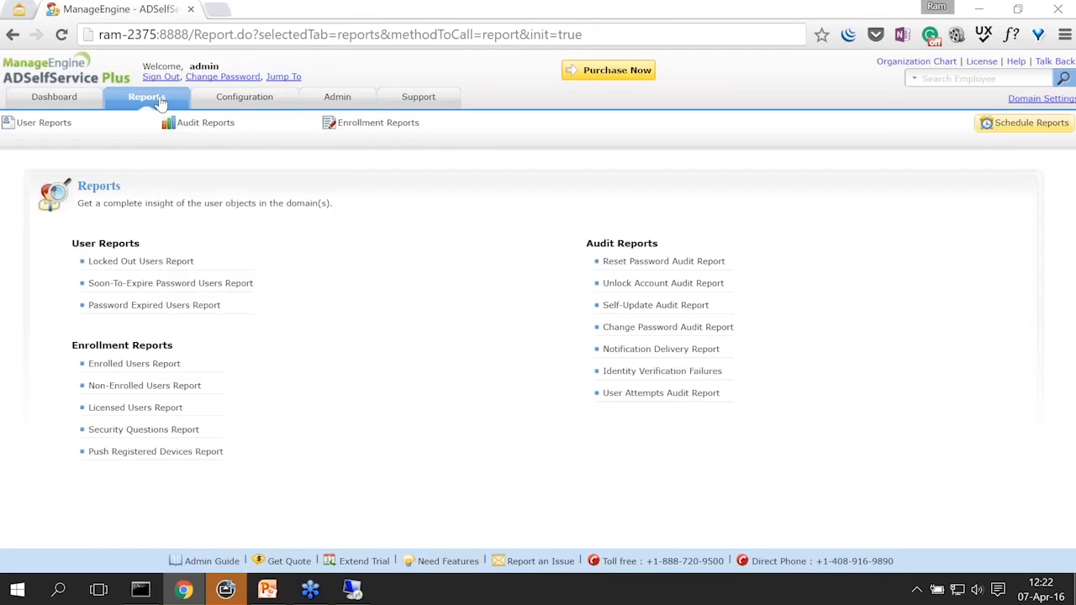
Step: Generate the 7-day Soon-To-Expire Password Users Report, review it, and start adding OUs
left_click(193, 285)
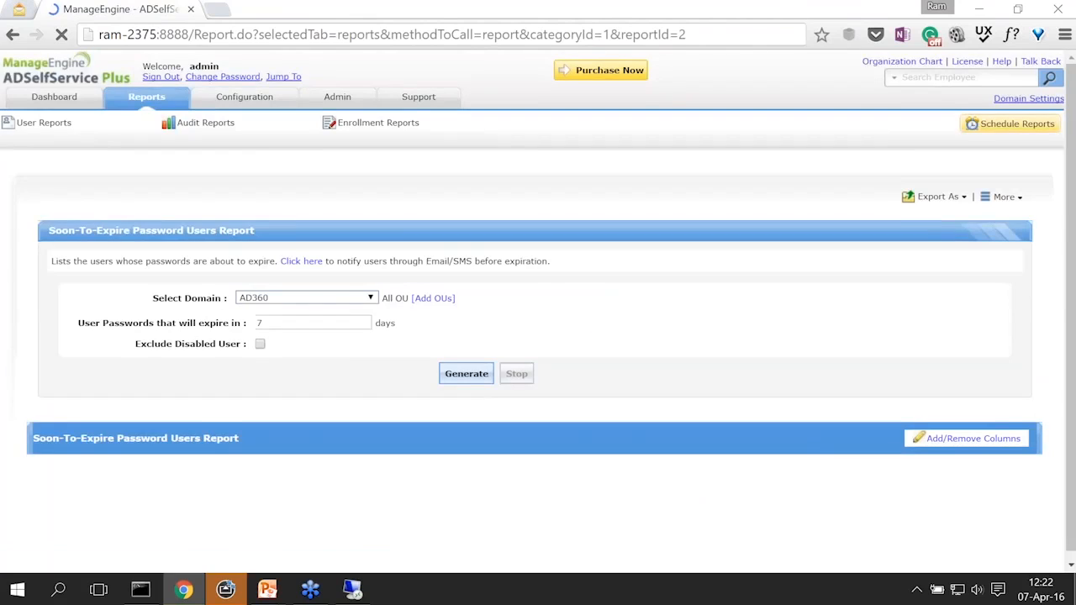
left_click_drag(296, 323, 254, 324)
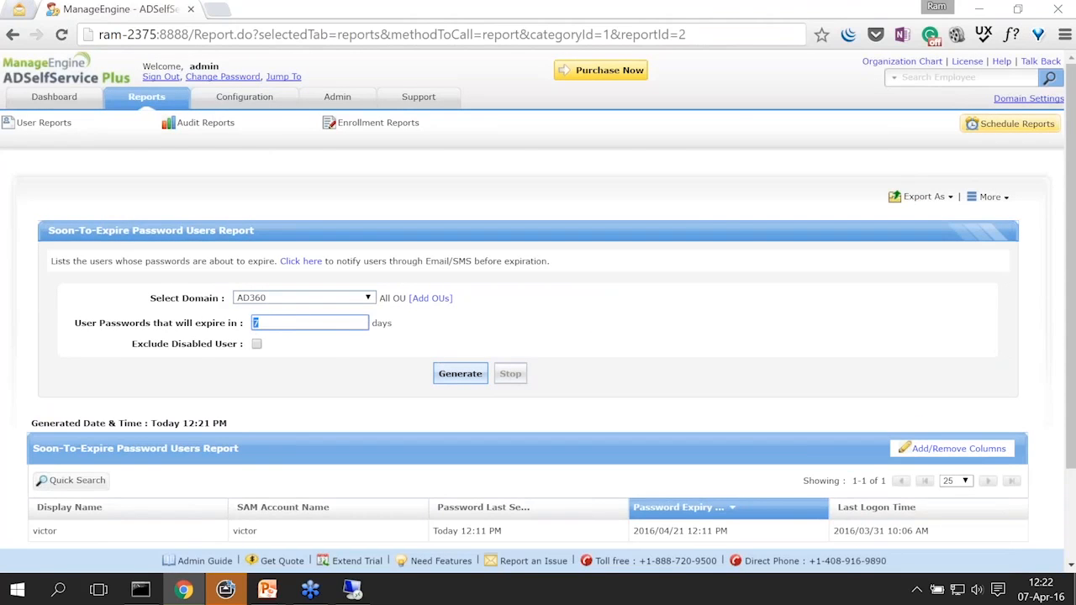
left_click(306, 395)
scroll(225, 443, "down", 2)
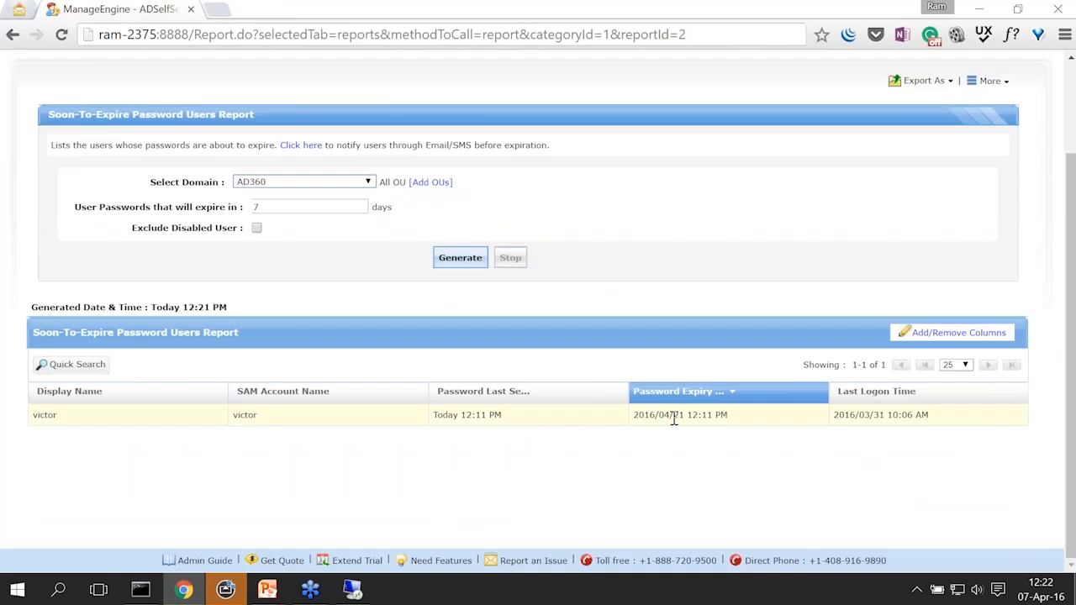
scroll(445, 447, "up", 3)
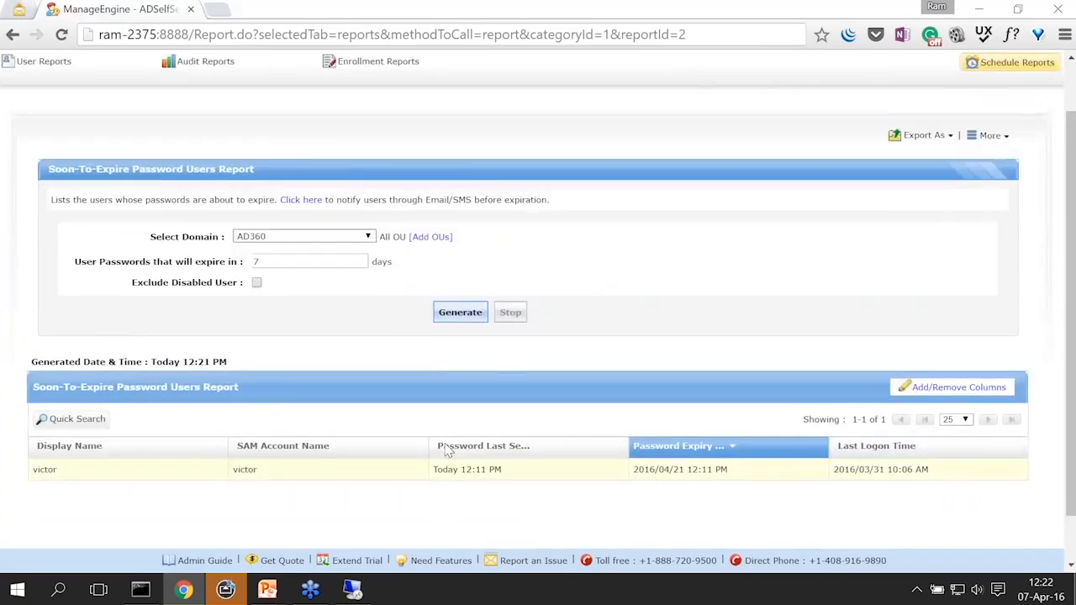
scroll(440, 449, "down", 2)
left_click_drag(280, 238, 243, 238)
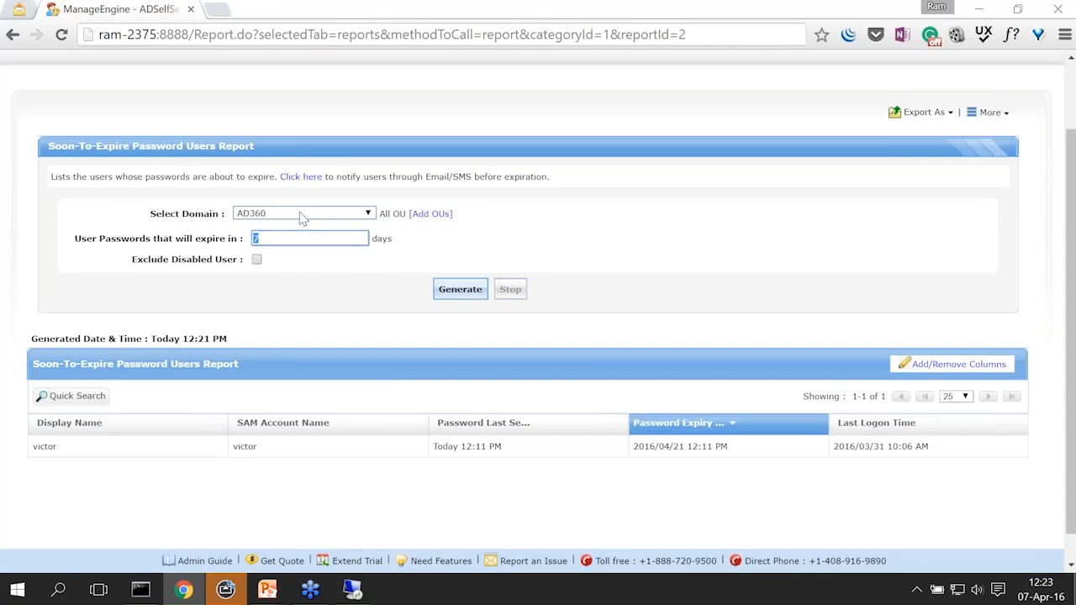
left_click(431, 216)
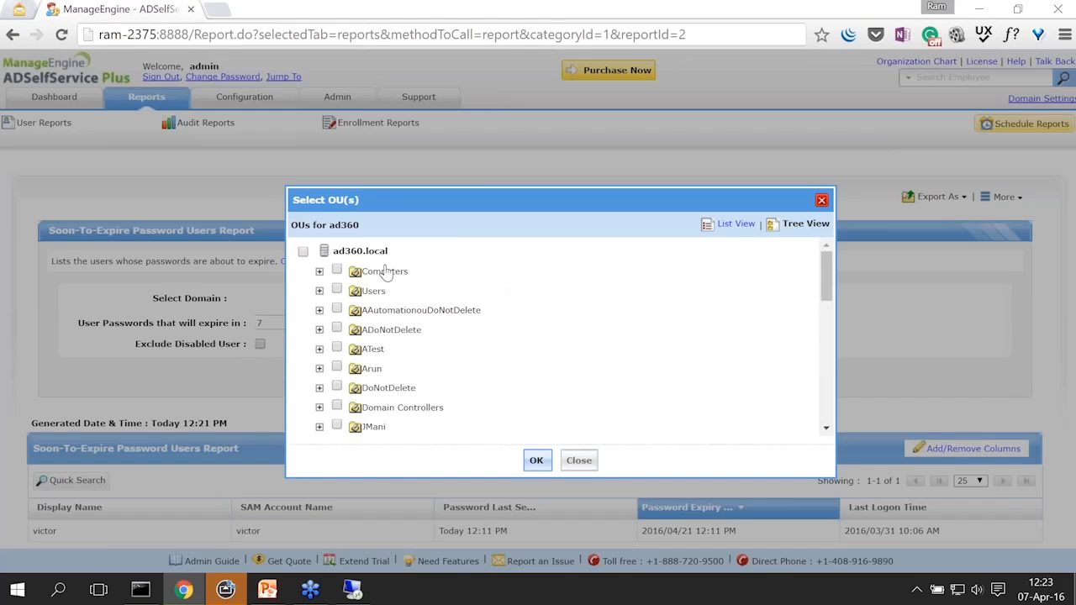
Step: Regenerate the 7-day soon-to-expire report for two OUs, listing three users expiring 2016/04/14
left_click_drag(827, 273, 846, 408)
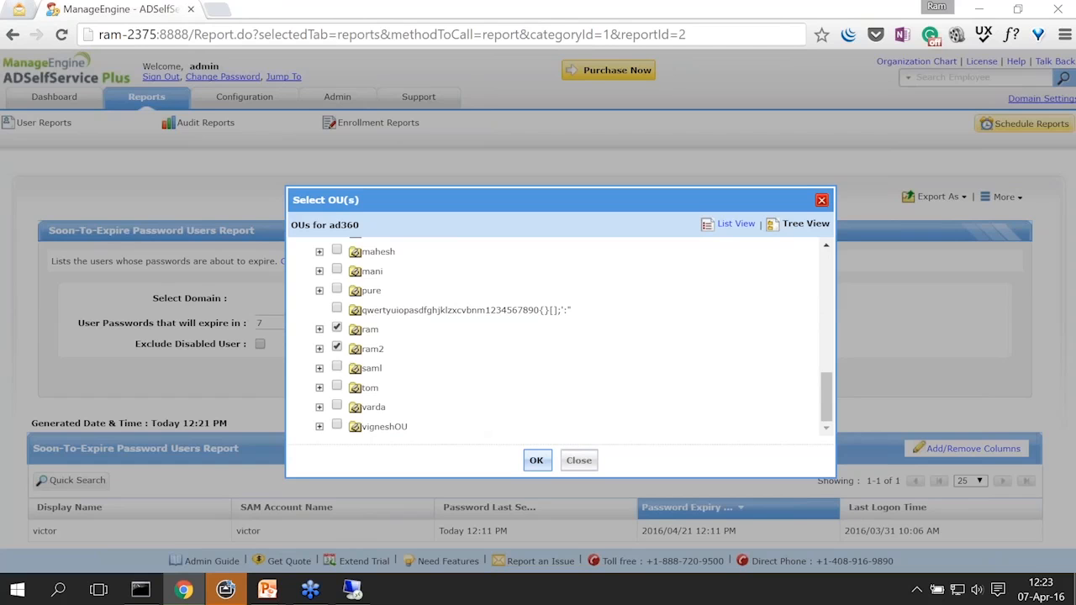
left_click(536, 460)
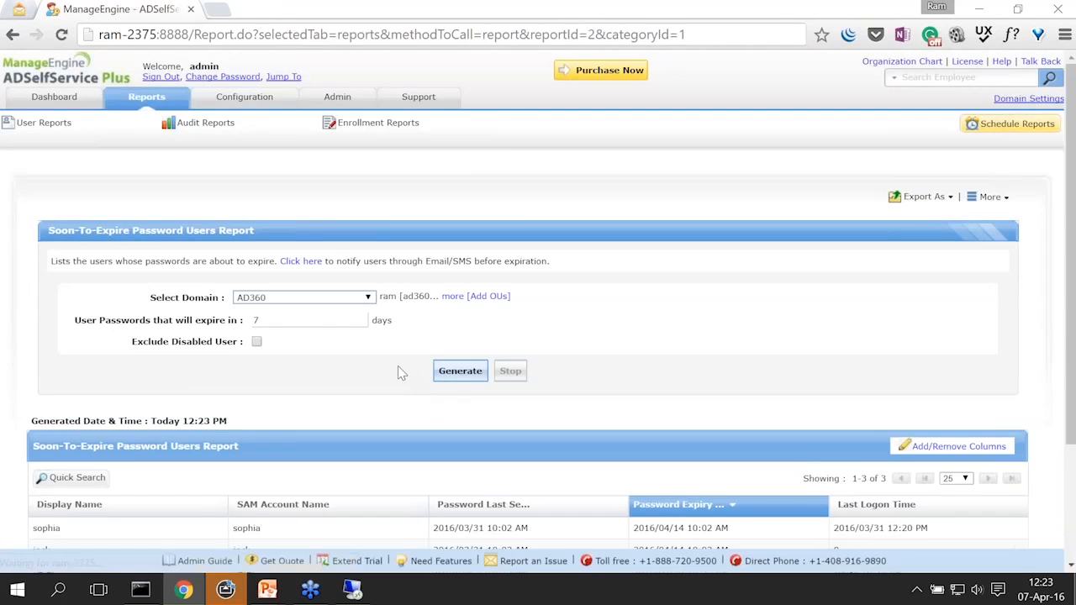
scroll(400, 370, "down", 2)
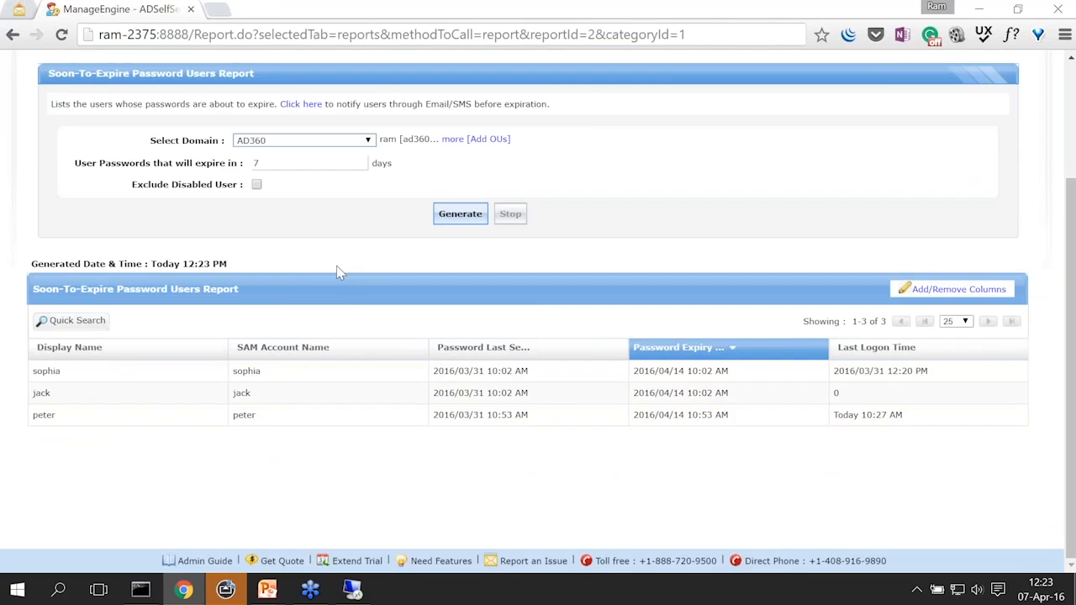
scroll(337, 266, "up", 1)
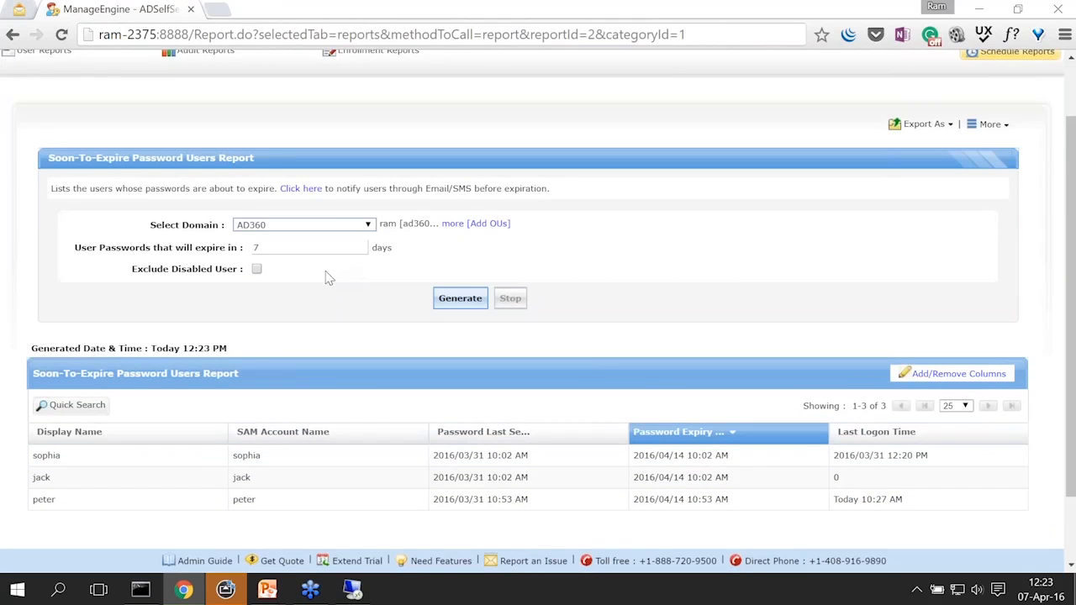
scroll(328, 276, "up", 1)
left_click(155, 108)
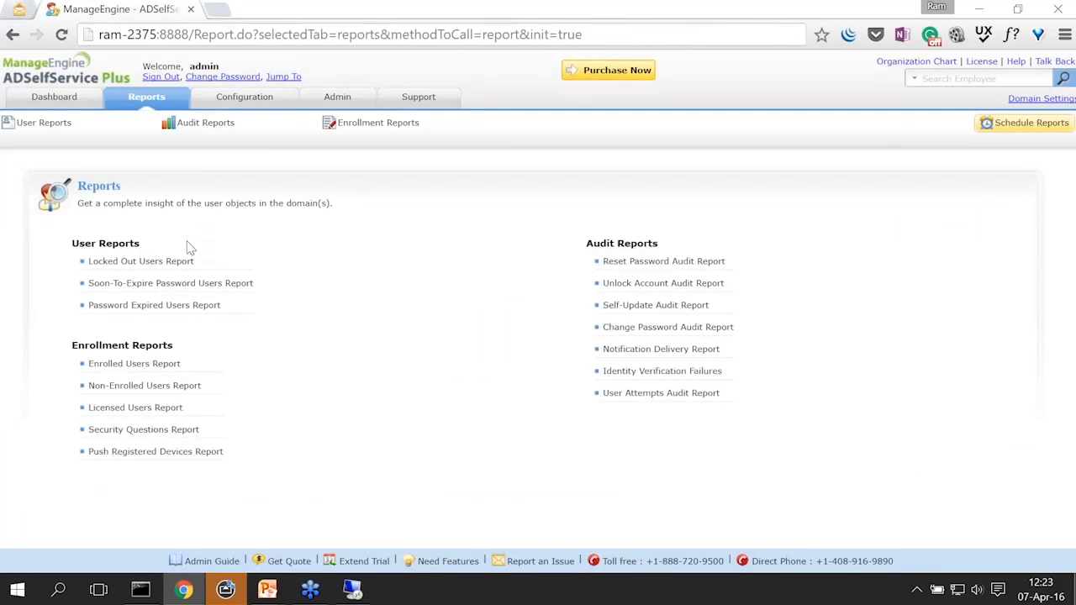
Step: Scroll through the Password Expired Users Report's 14 AD360 users, then go back to Reports
left_click(188, 308)
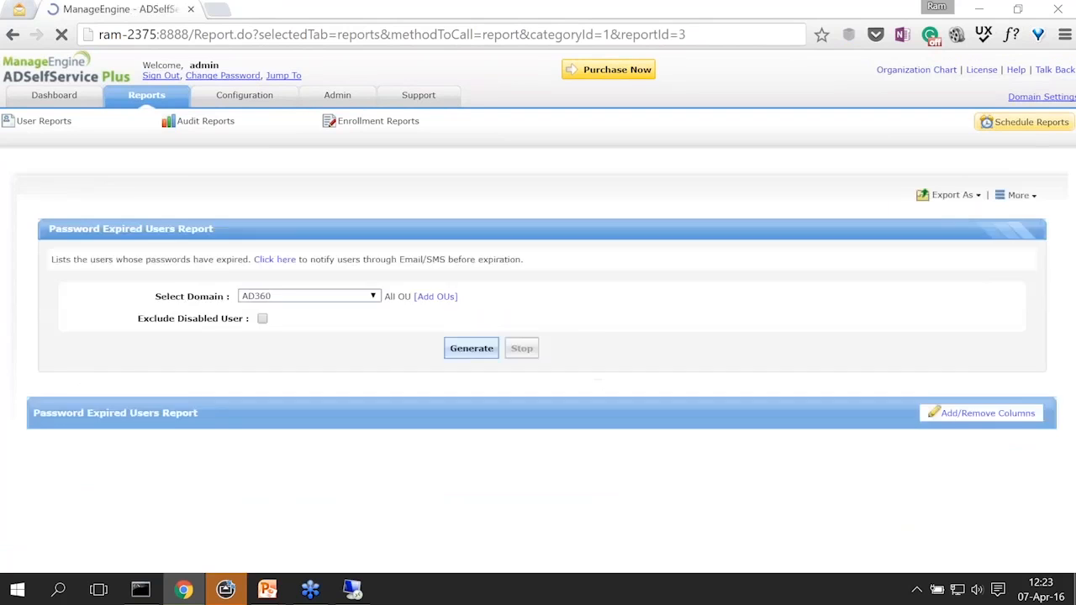
scroll(351, 336, "down", 2)
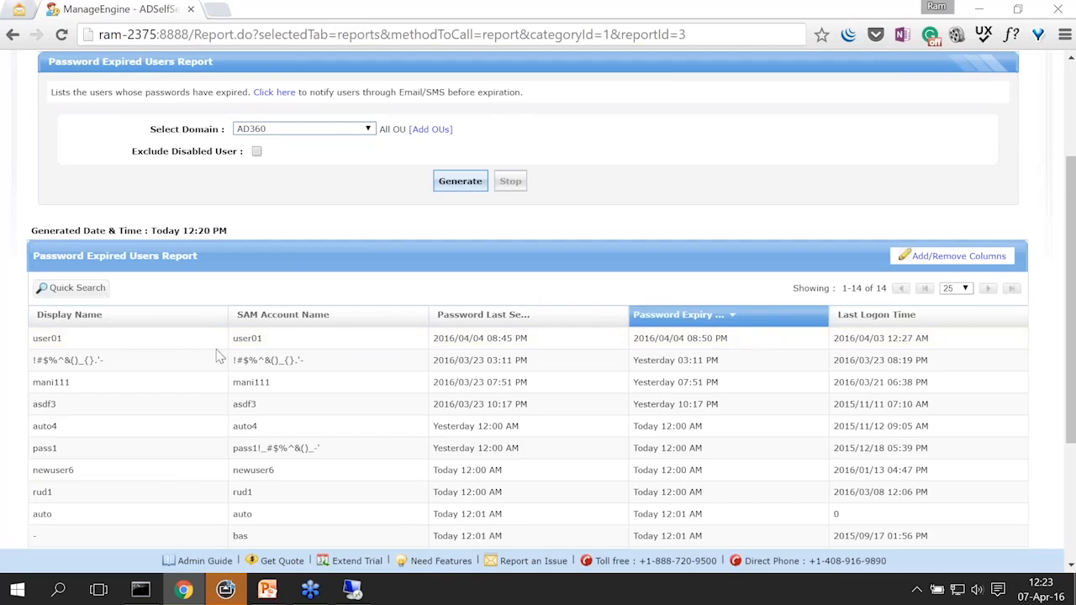
scroll(217, 354, "down", 1)
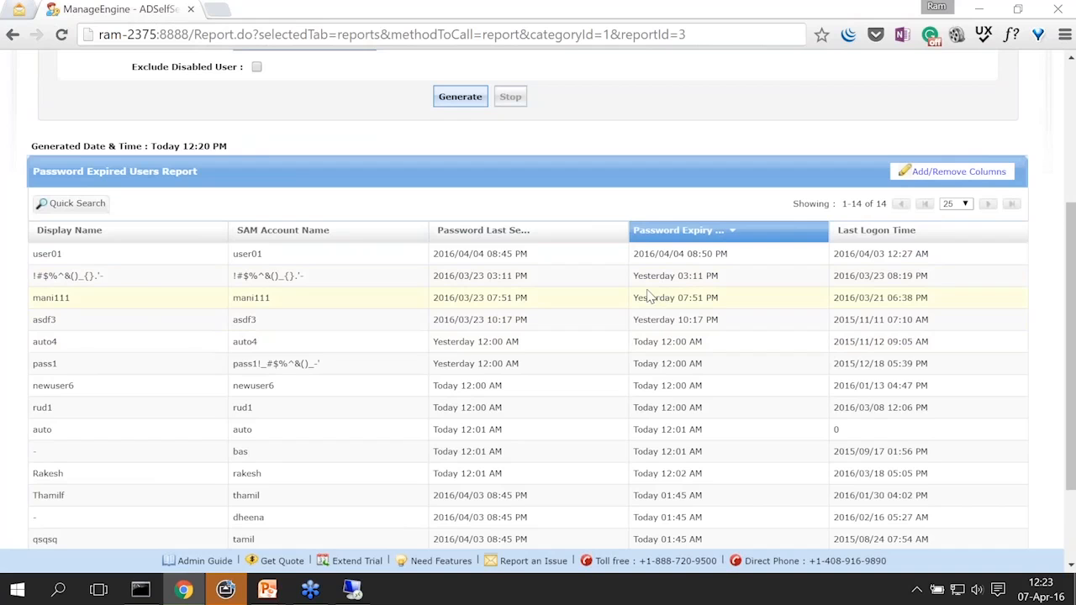
scroll(647, 297, "down", 2)
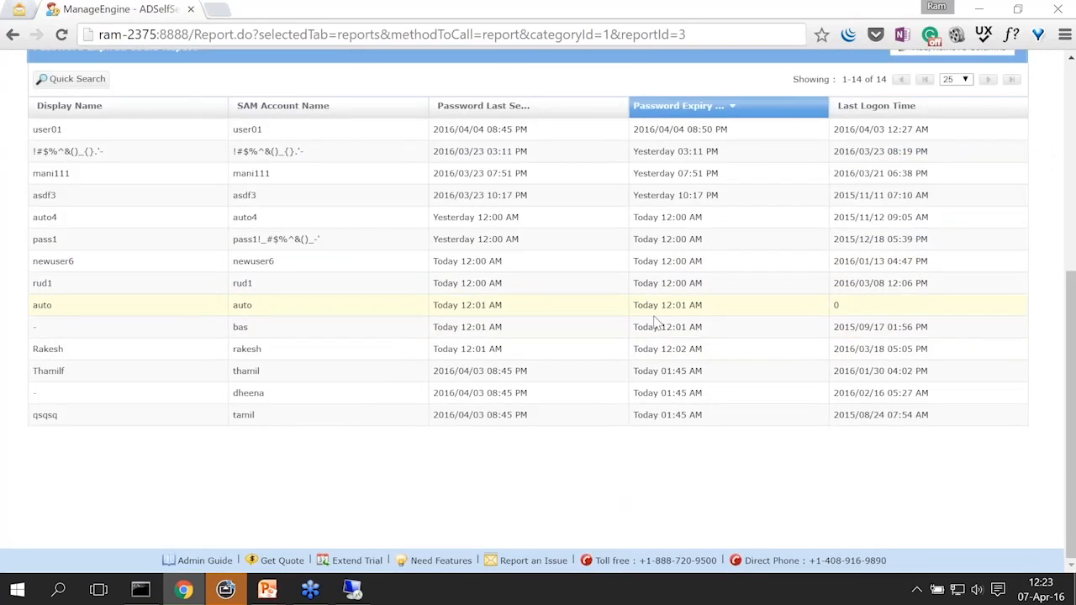
scroll(659, 324, "up", 2)
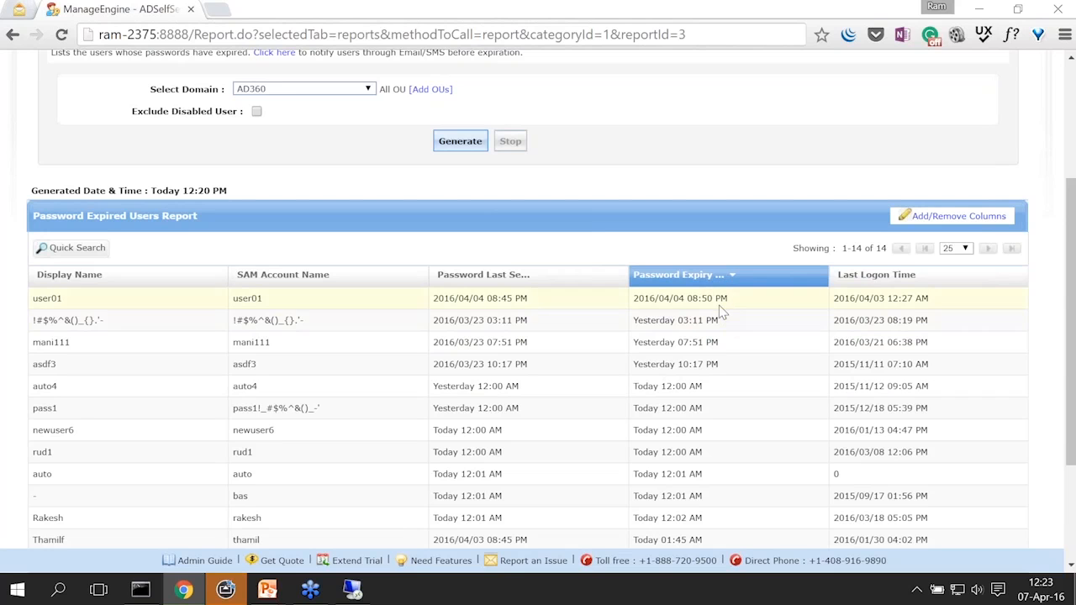
scroll(718, 322, "down", 2)
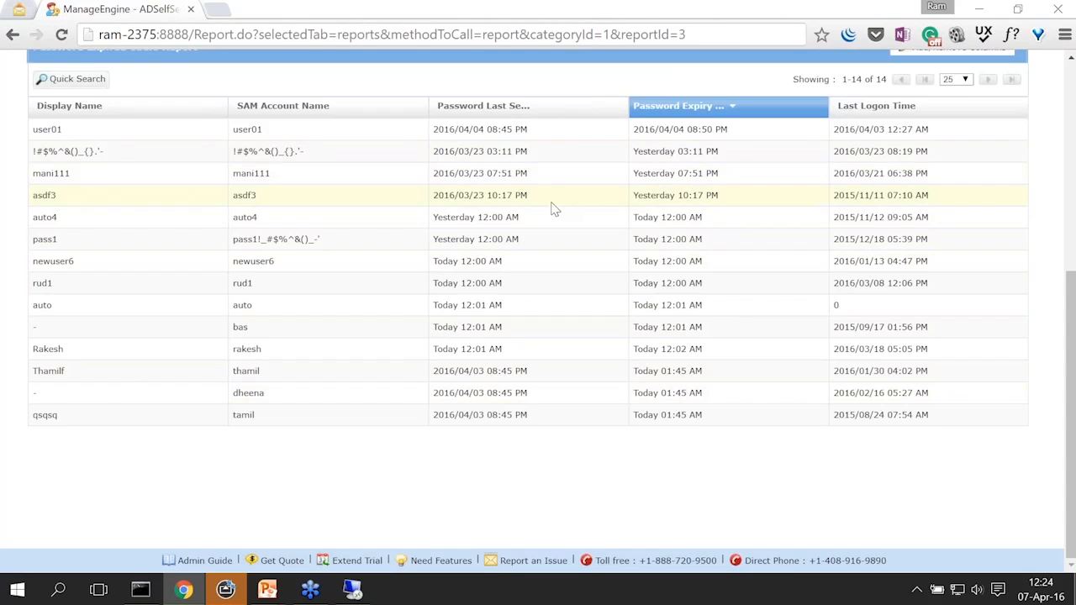
scroll(554, 210, "up", 3)
scroll(555, 210, "up", 2)
left_click(147, 97)
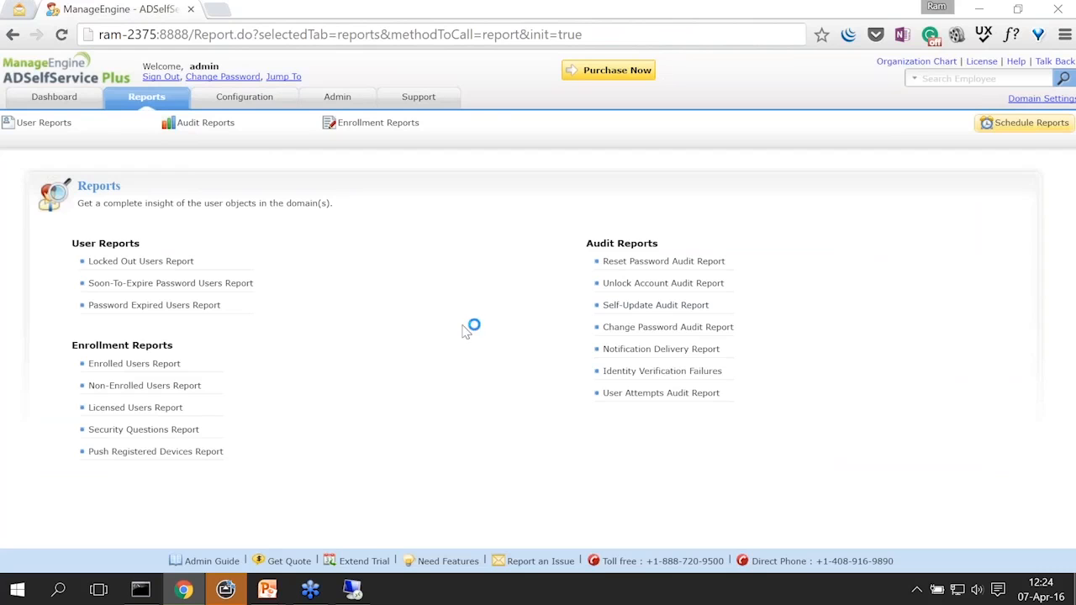
Step: Check the Notification Delivery Report's five password expiry records and the second user's delivery attempts
left_click(644, 349)
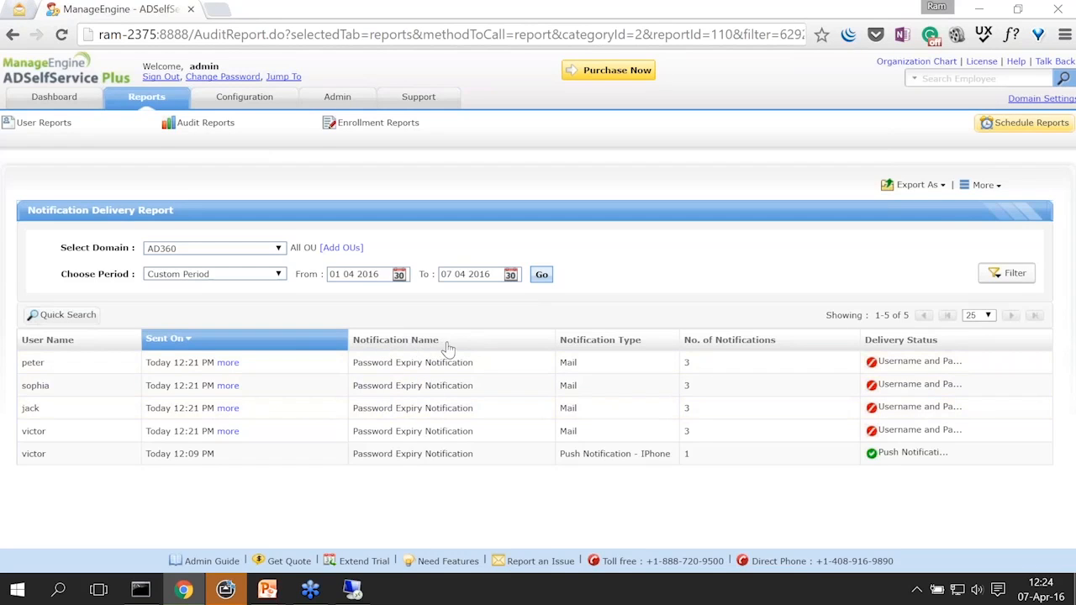
left_click_drag(473, 363, 354, 370)
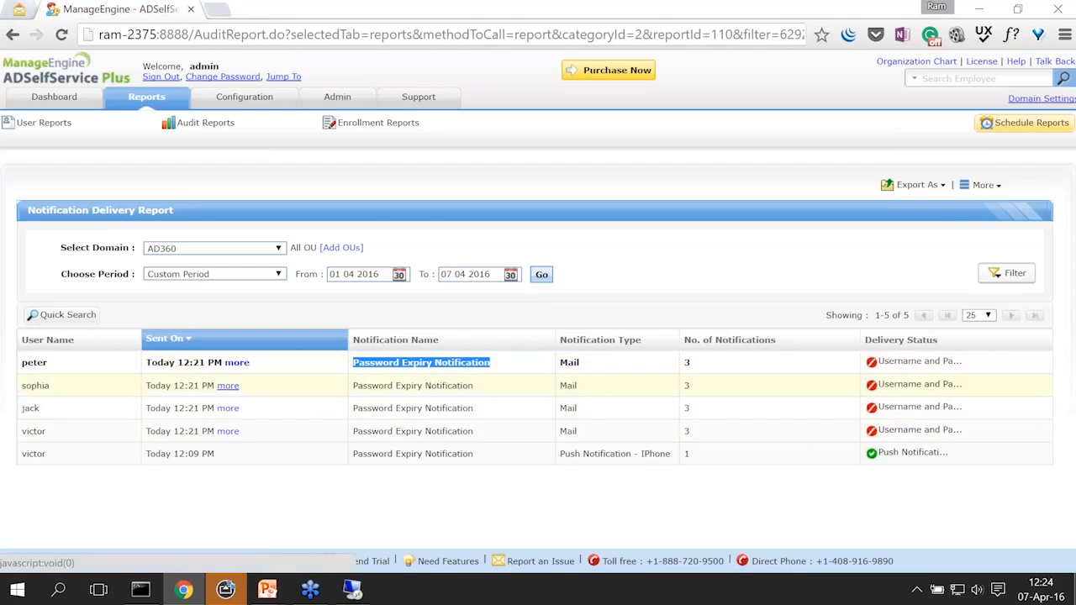
left_click(228, 386)
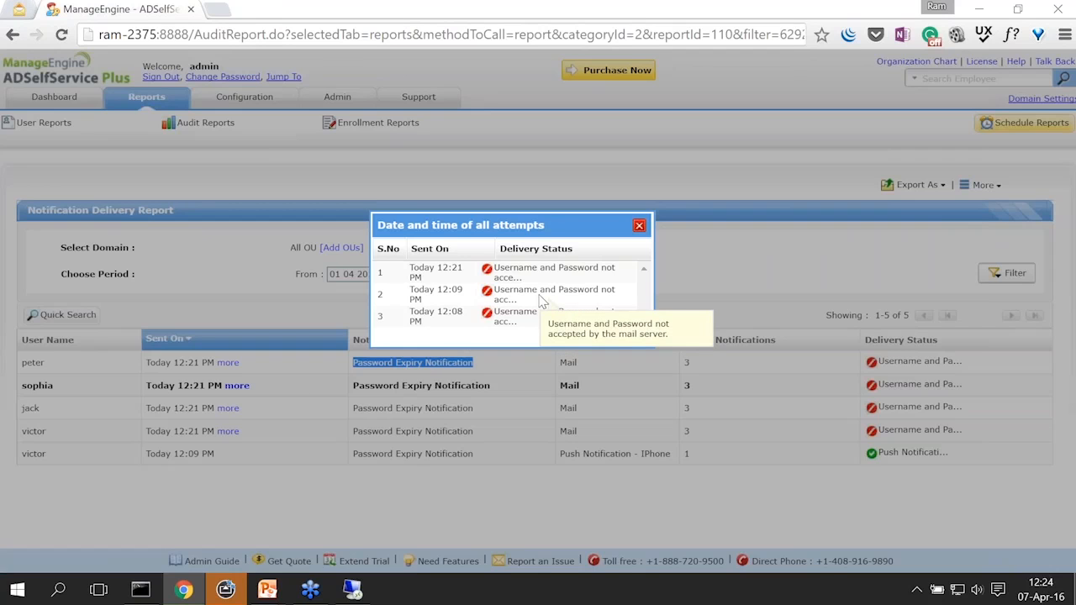
left_click(639, 225)
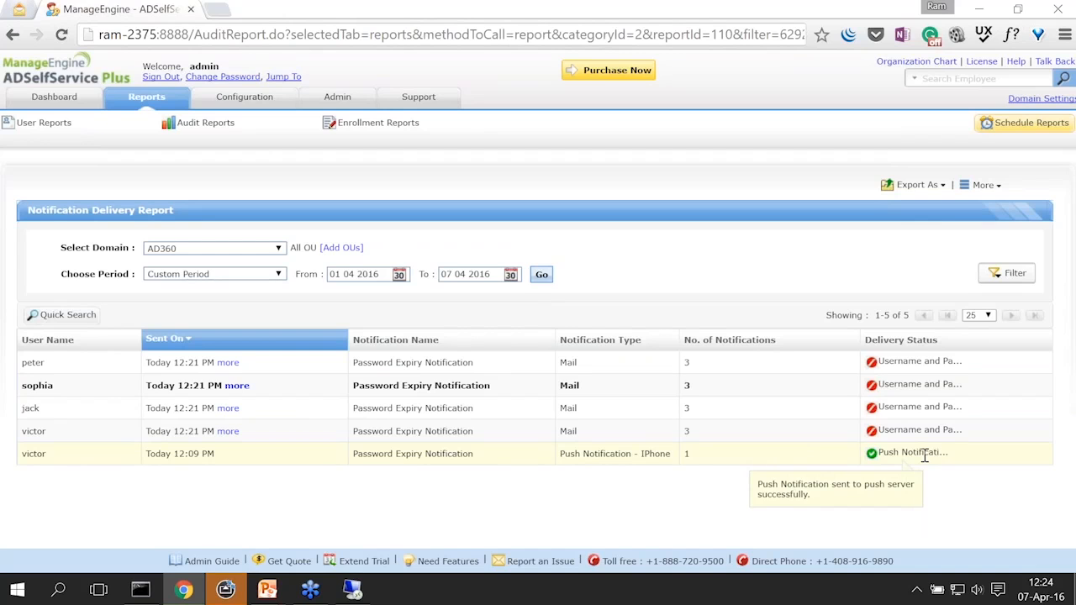
Step: Return to the Reports overview and bring the Topics slide show back to full screen
left_click(152, 99)
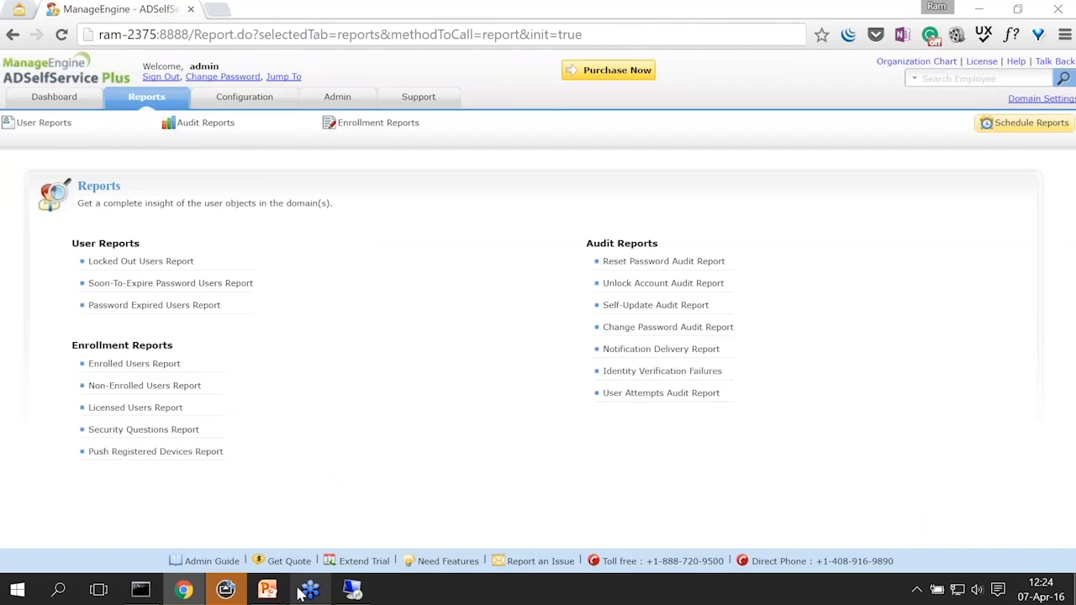
mouse_move(268, 589)
left_click(353, 555)
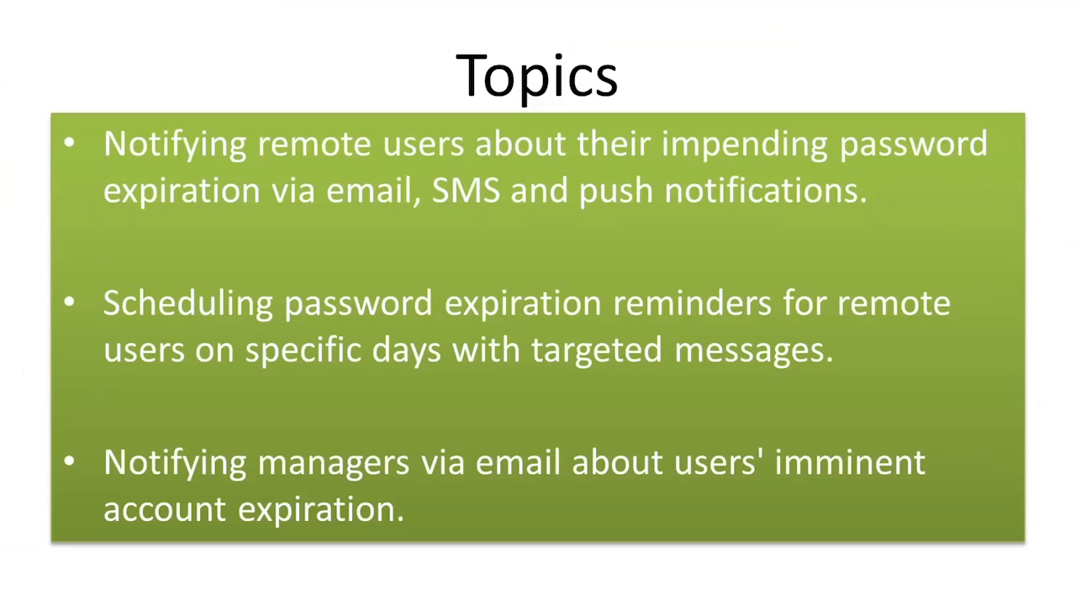